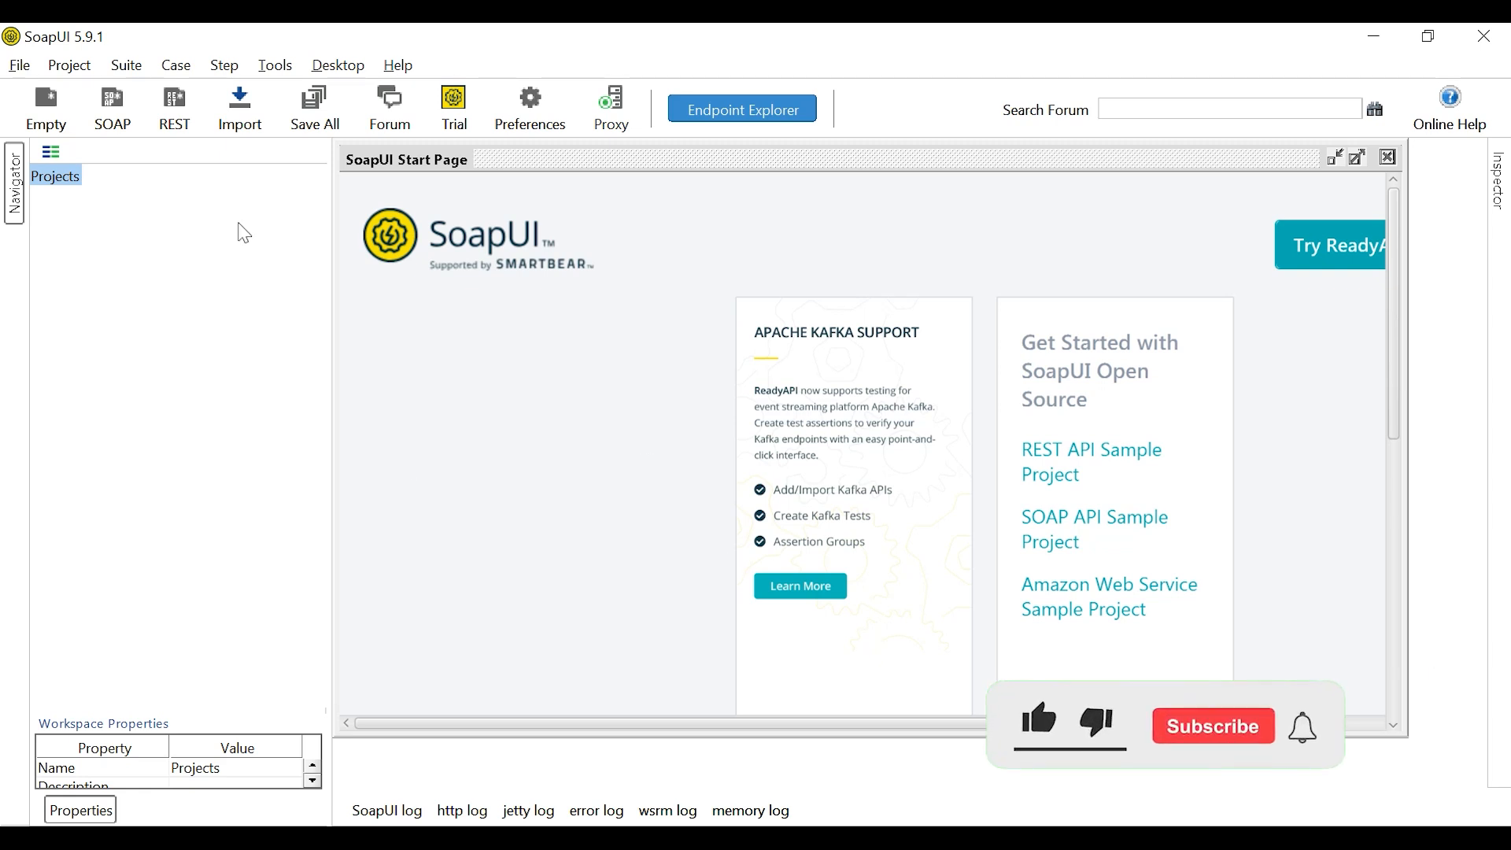
click(27, 71)
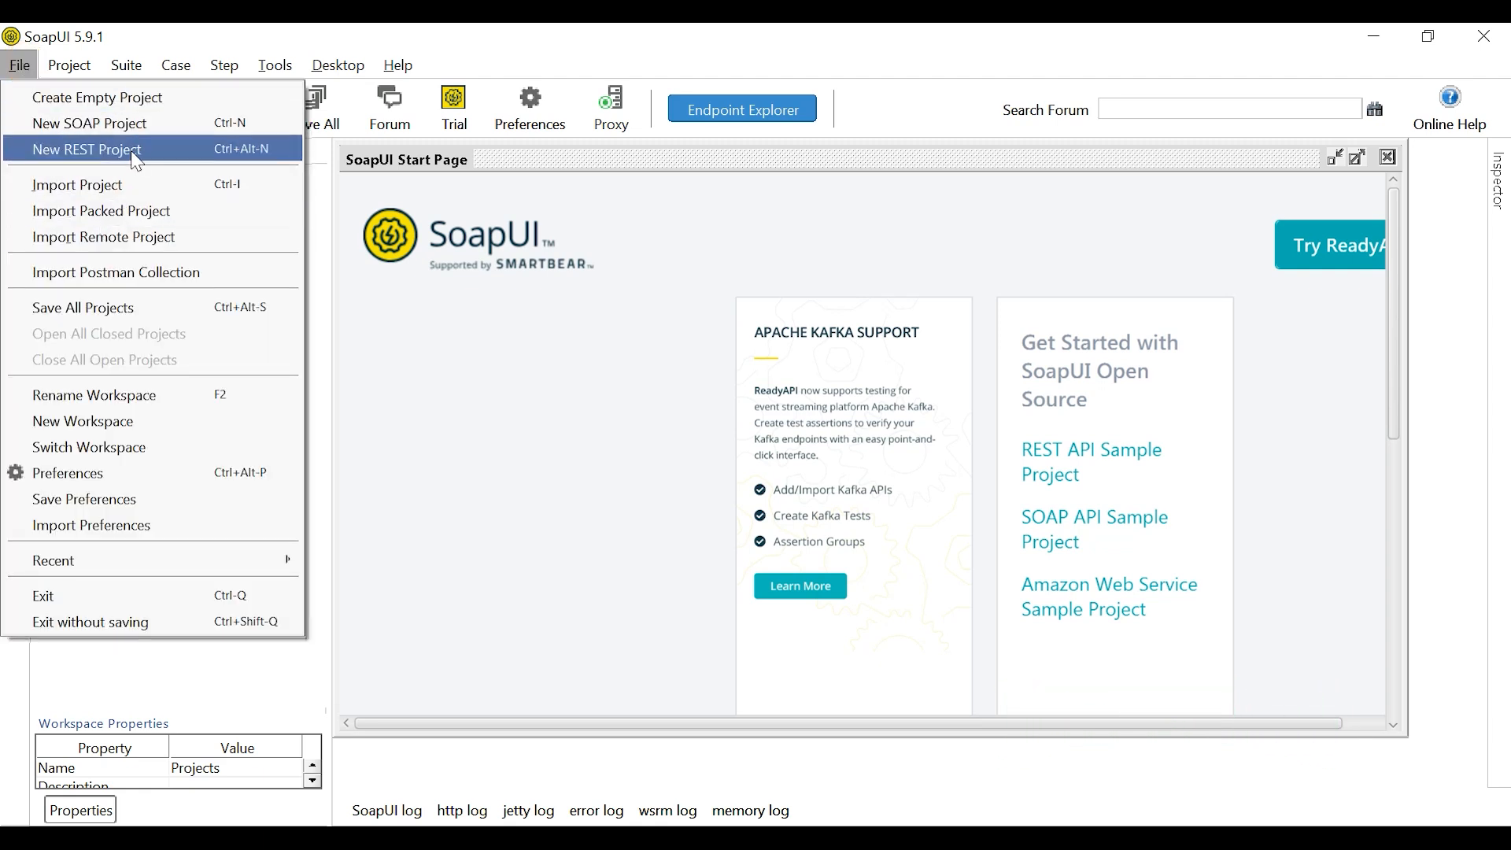
click(118, 124)
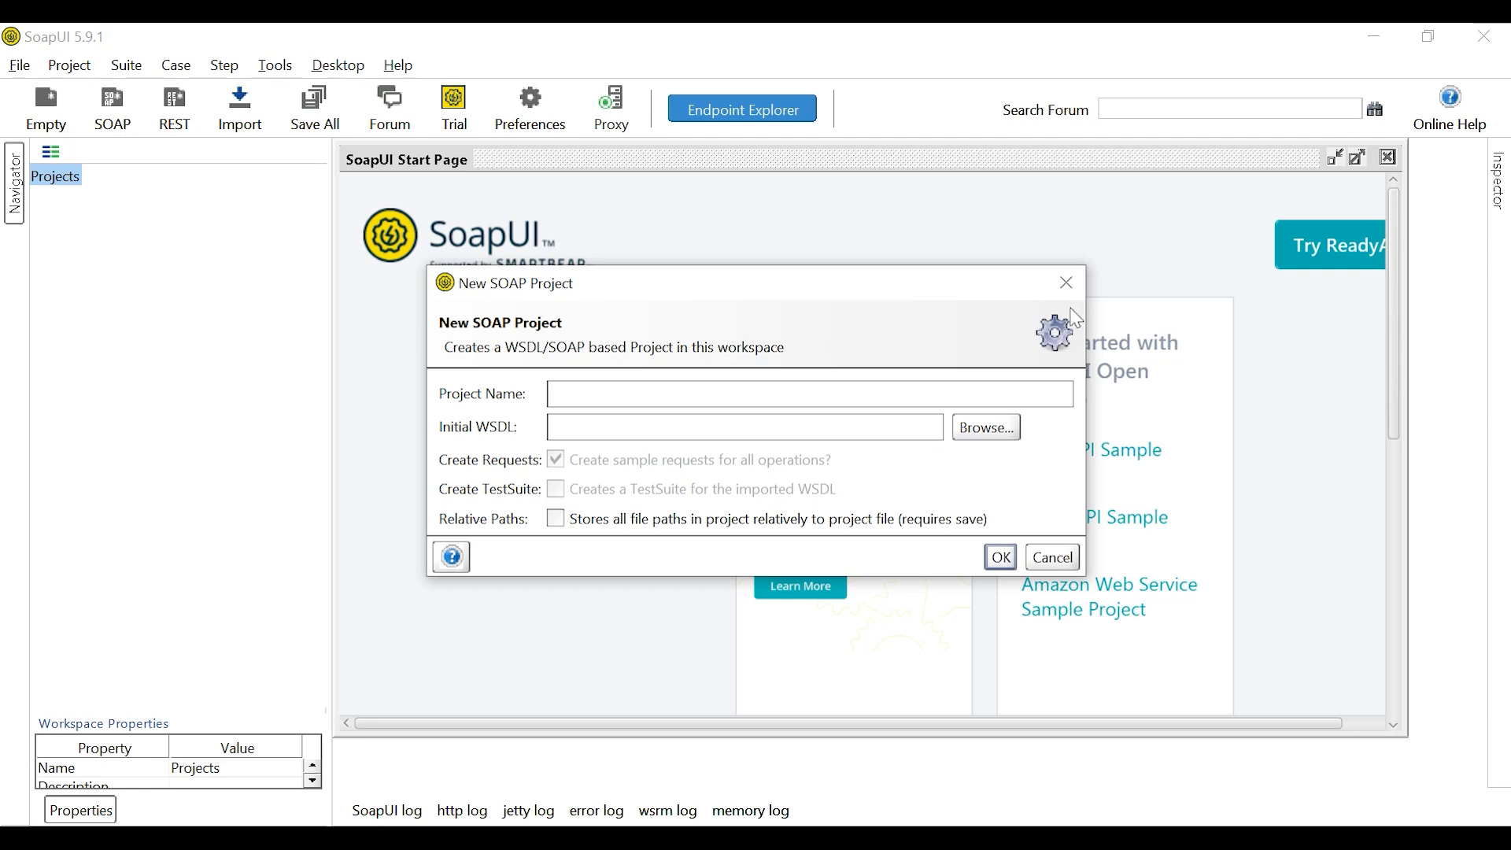
click(1067, 282)
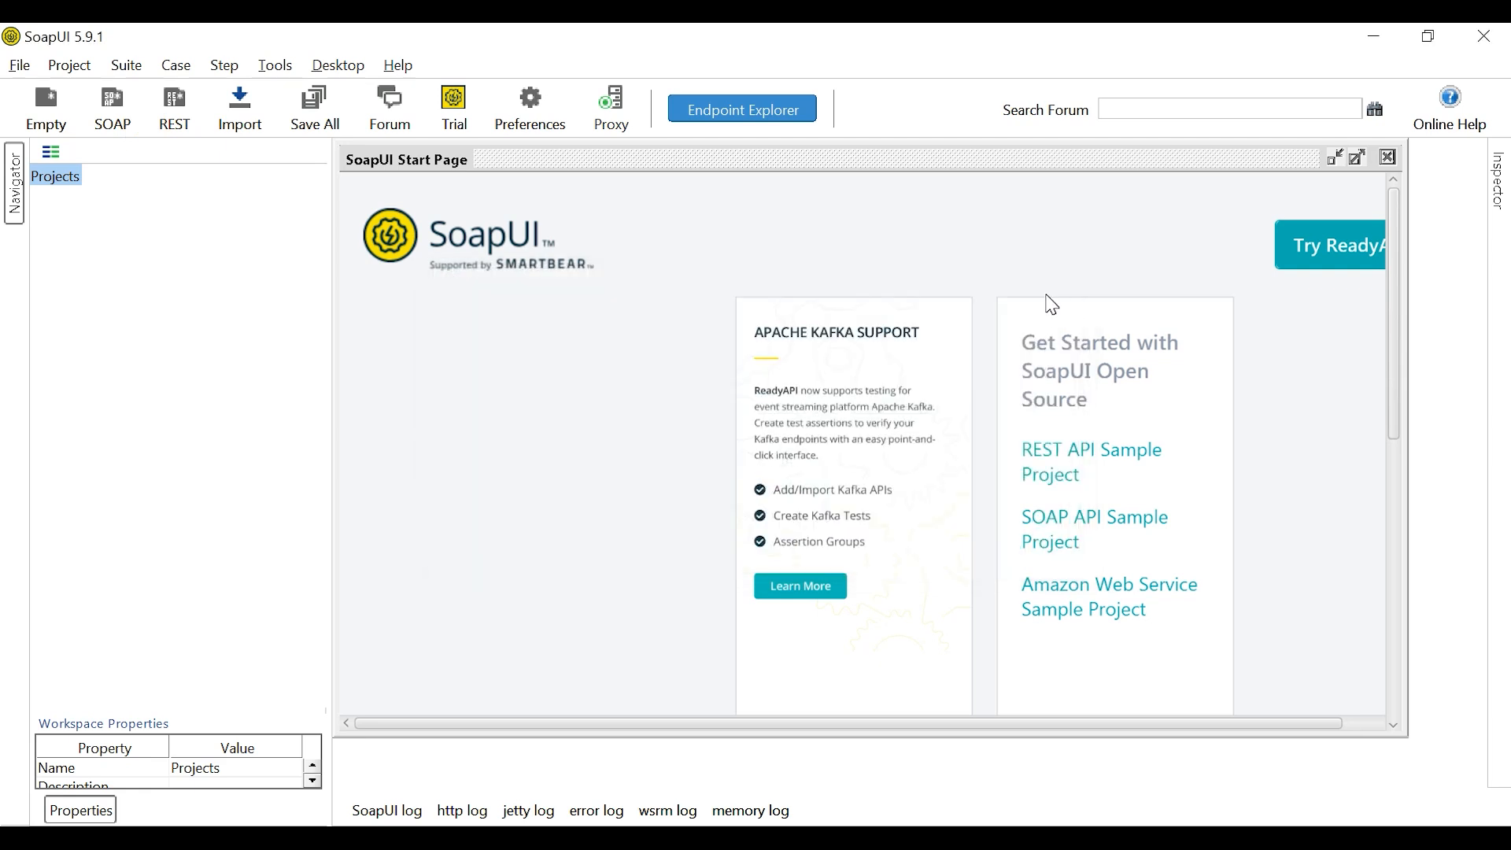
Start a new SOAP project, then switch to the browser and copy the calculator WSDL address dneonline.com/calculator.asmx?WSDL
key(ctrl+n)
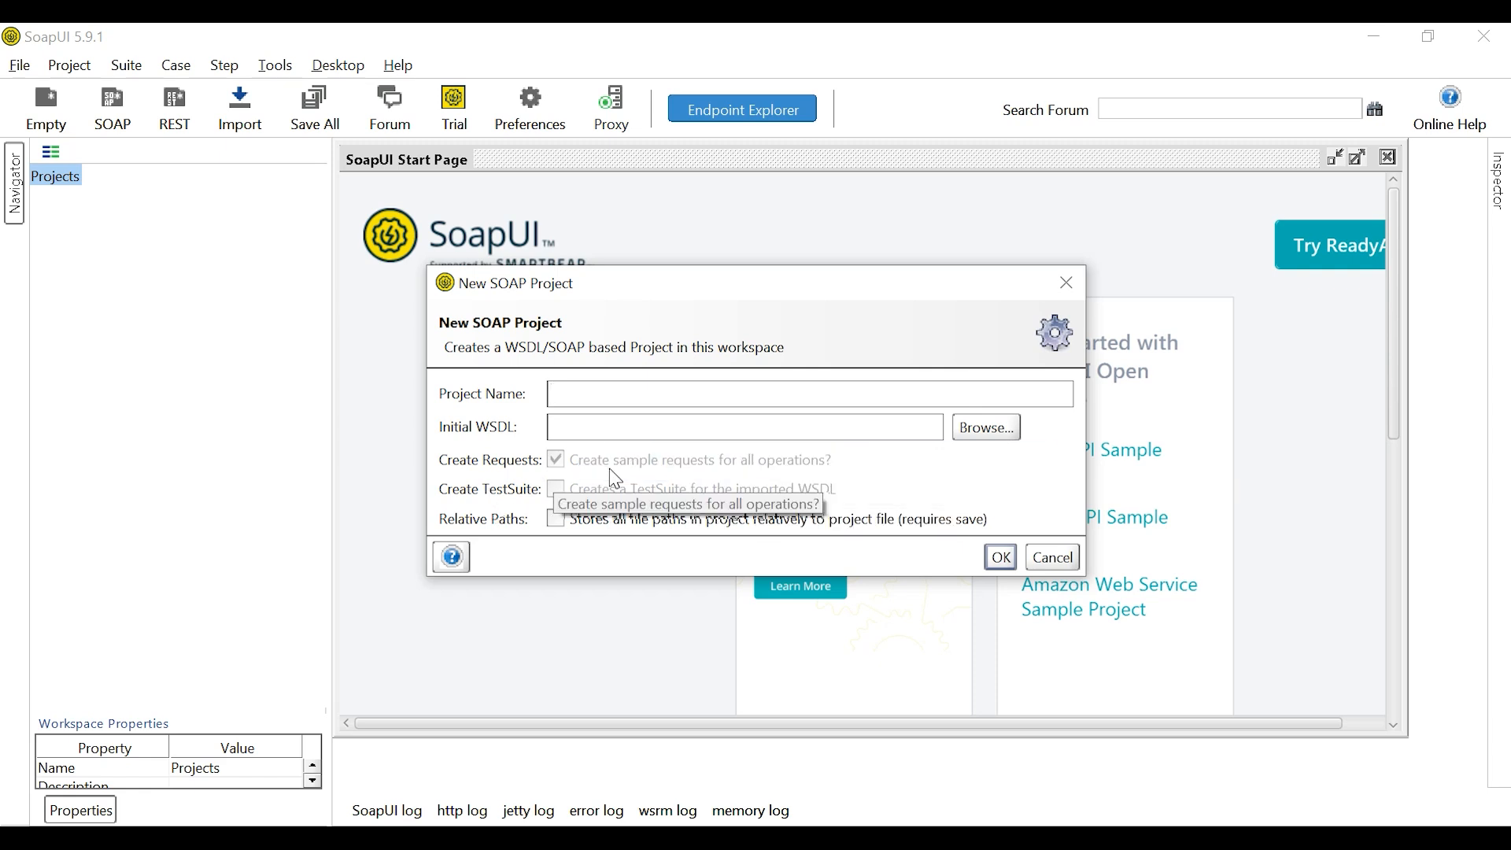
key(alt+Tab)
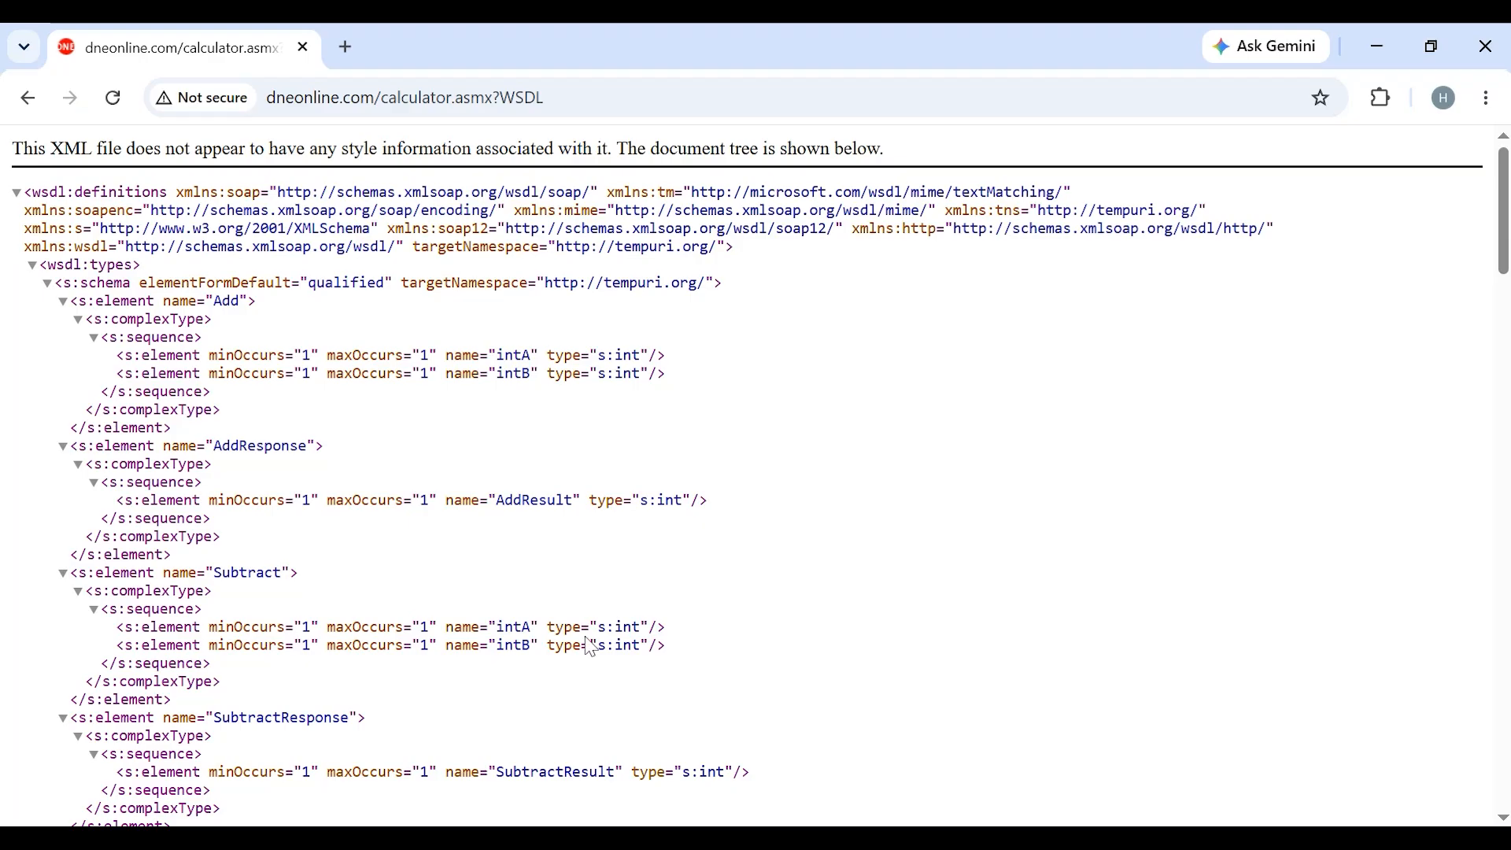
click(626, 104)
key(ctrl+c)
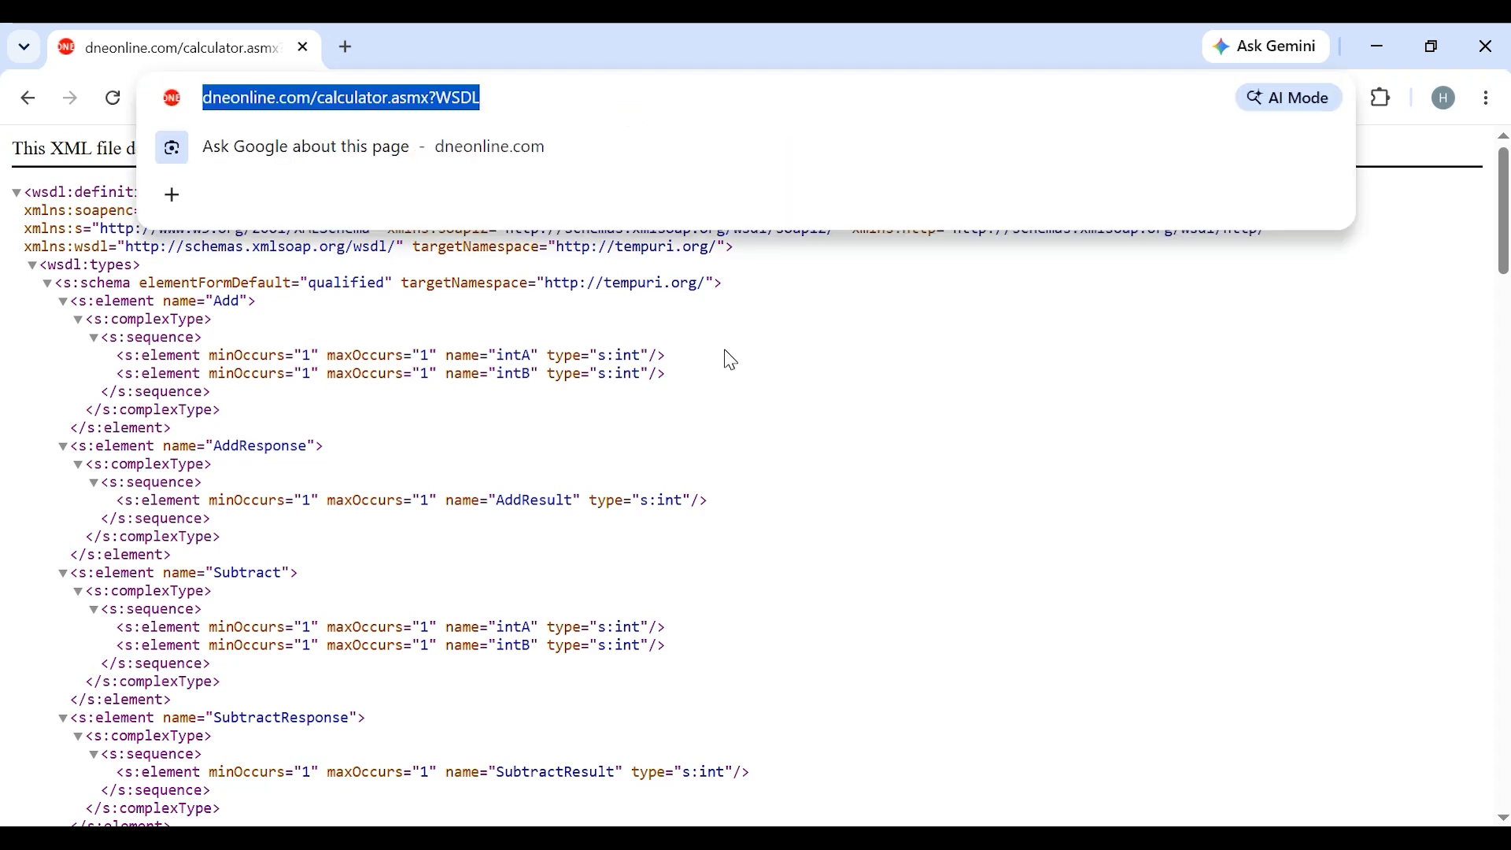
click(575, 408)
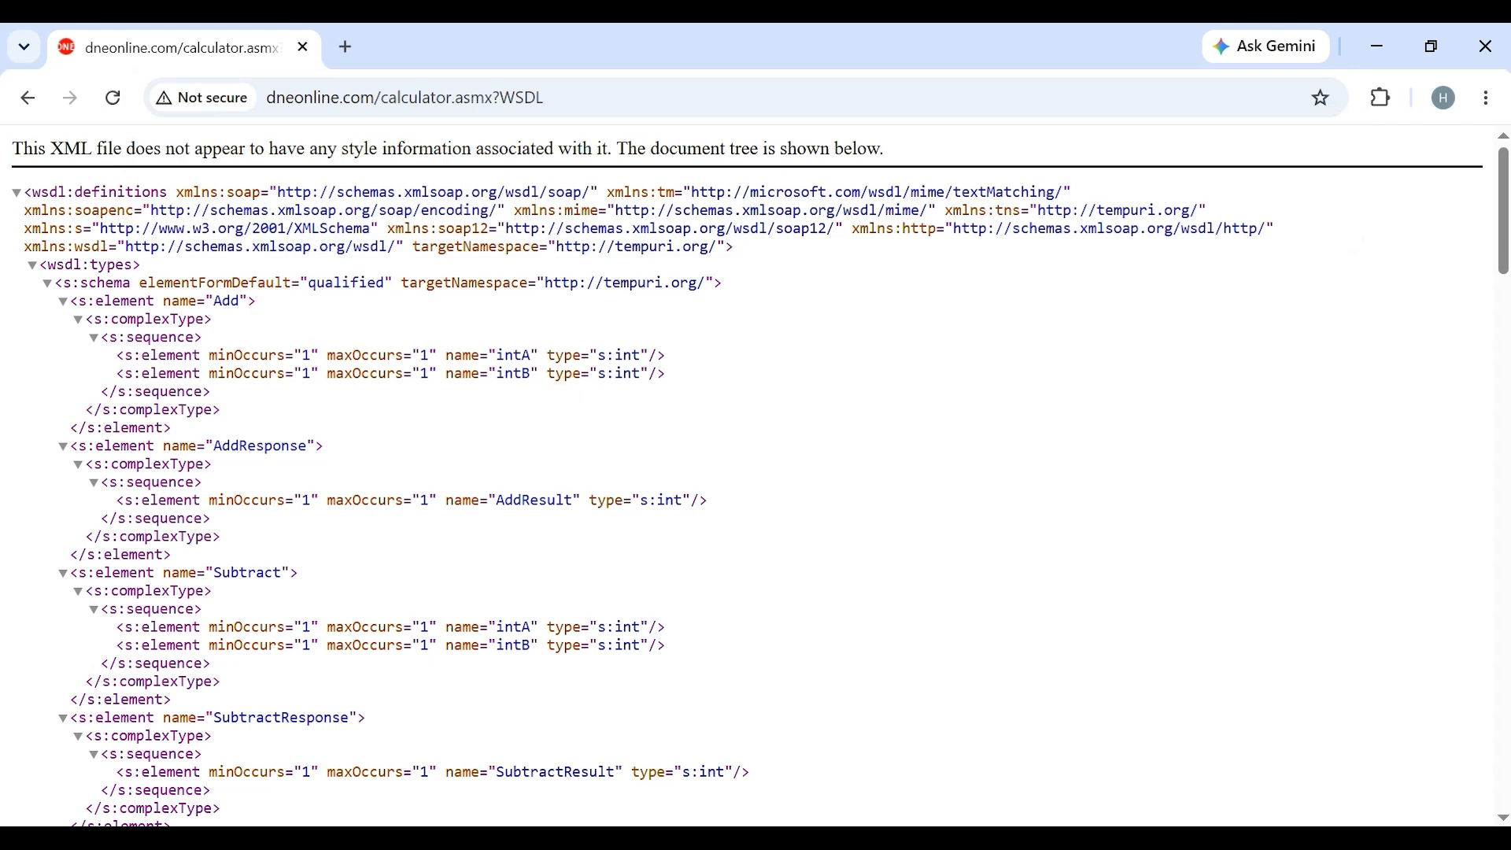
click(864, 836)
click(627, 425)
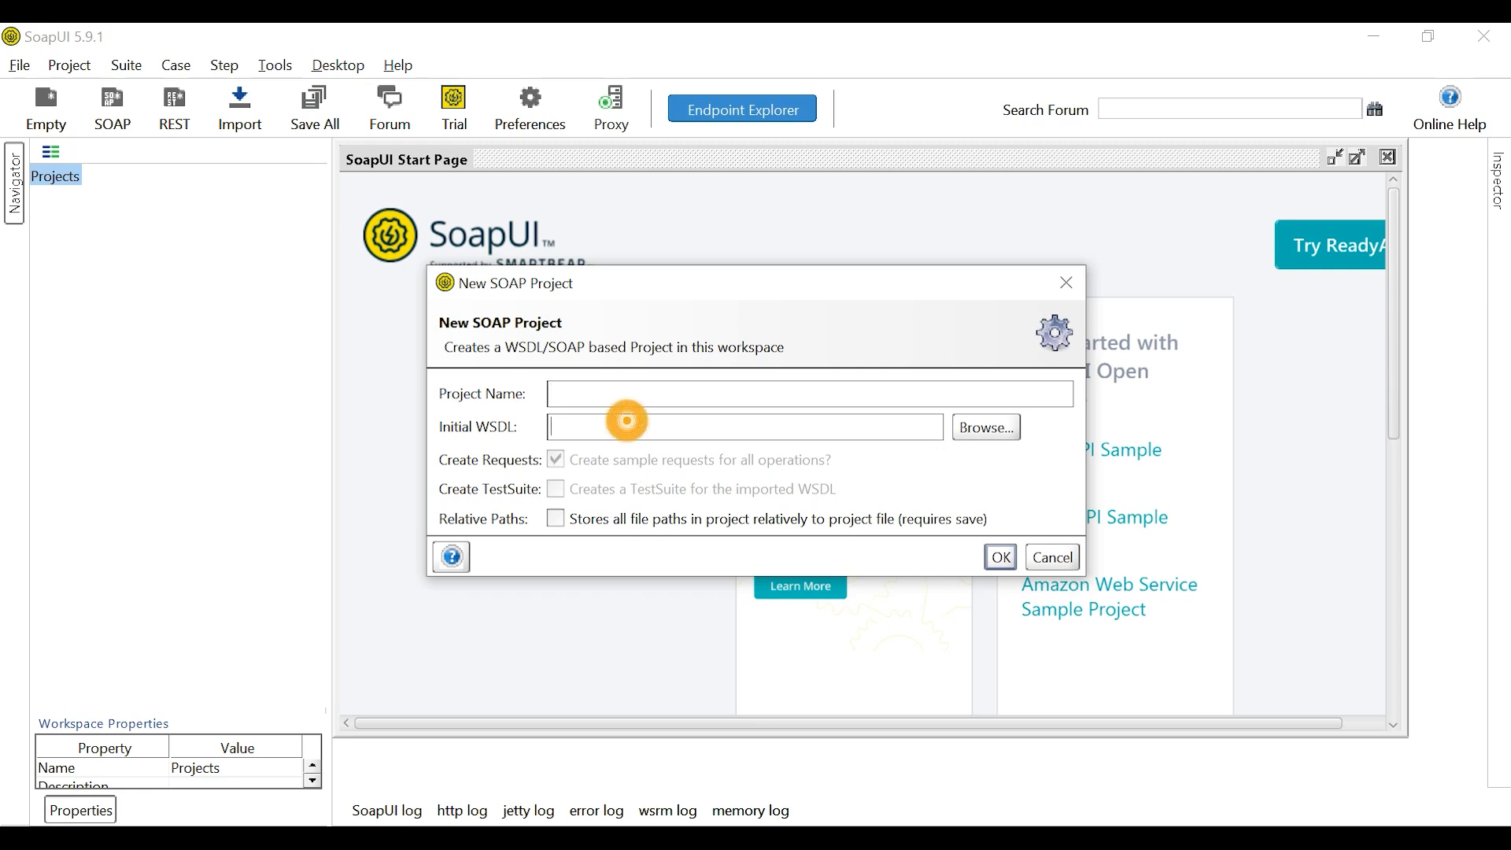
key(ctrl+v)
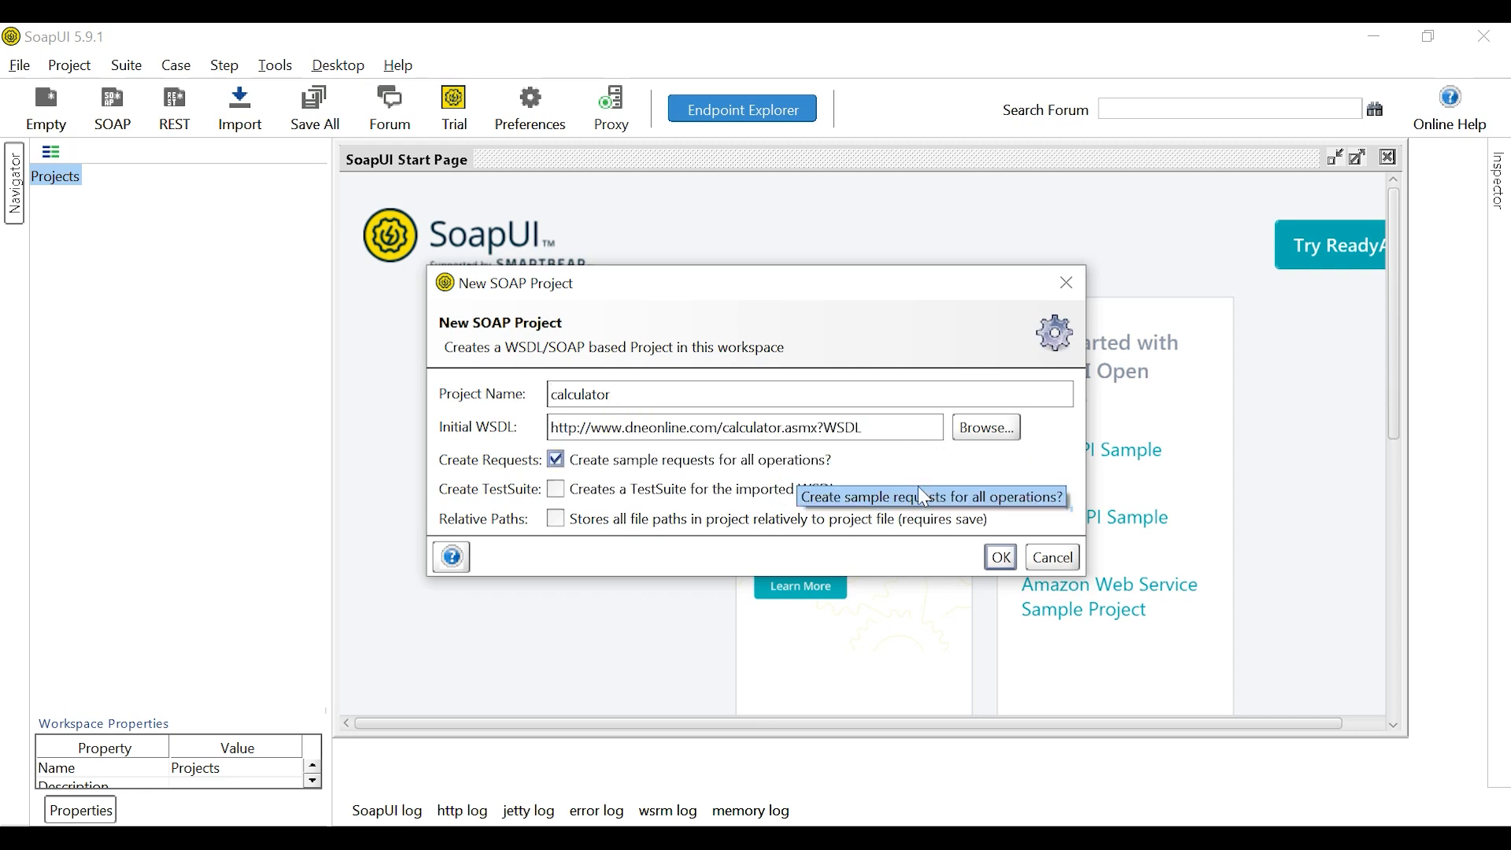
click(1001, 558)
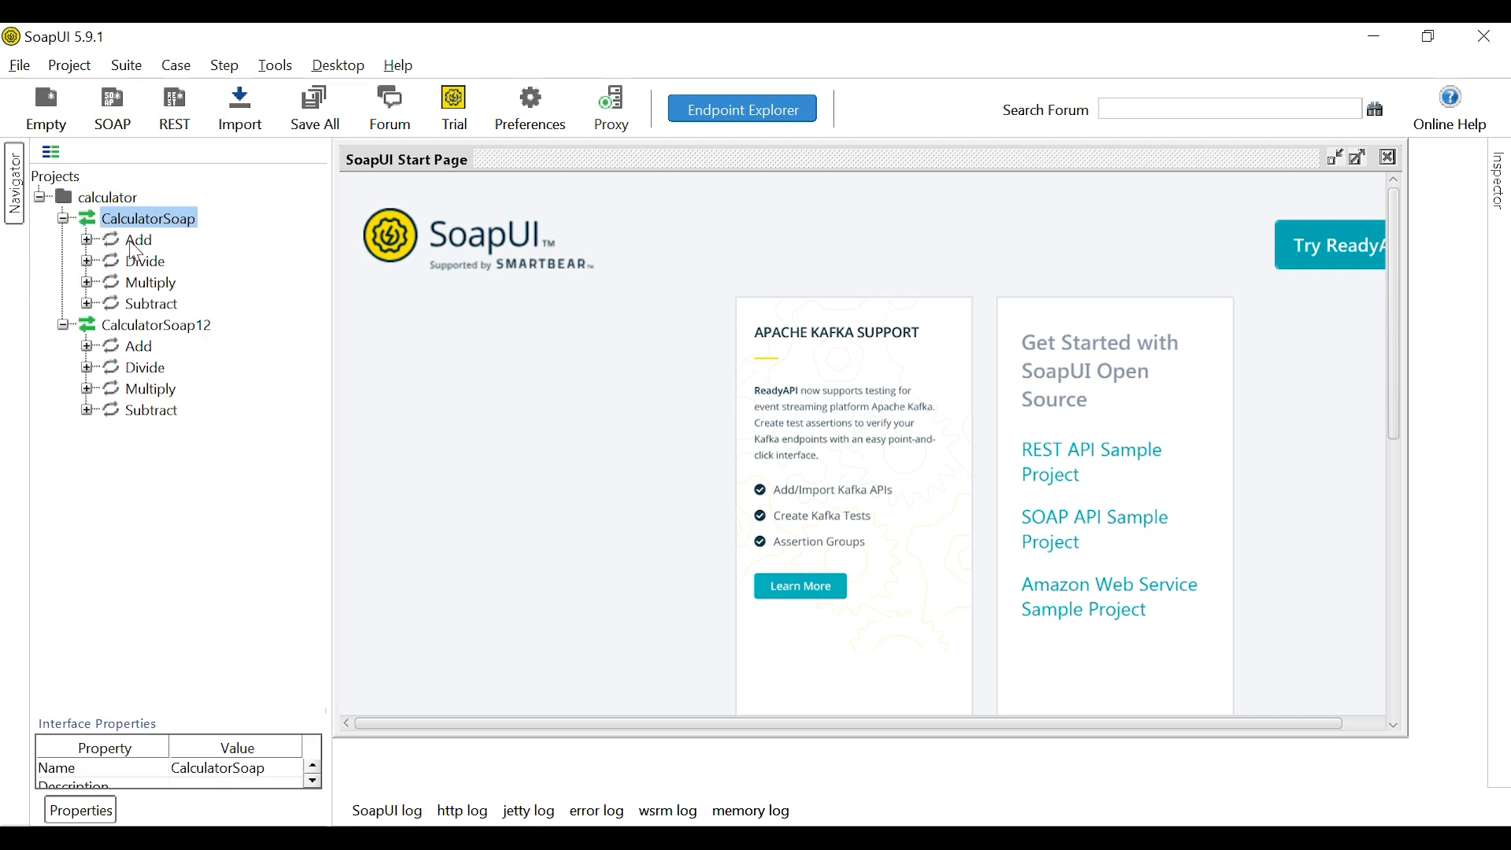
Open the sample request of the Add operation under CalculatorSoap and rename it Add Request
click(87, 240)
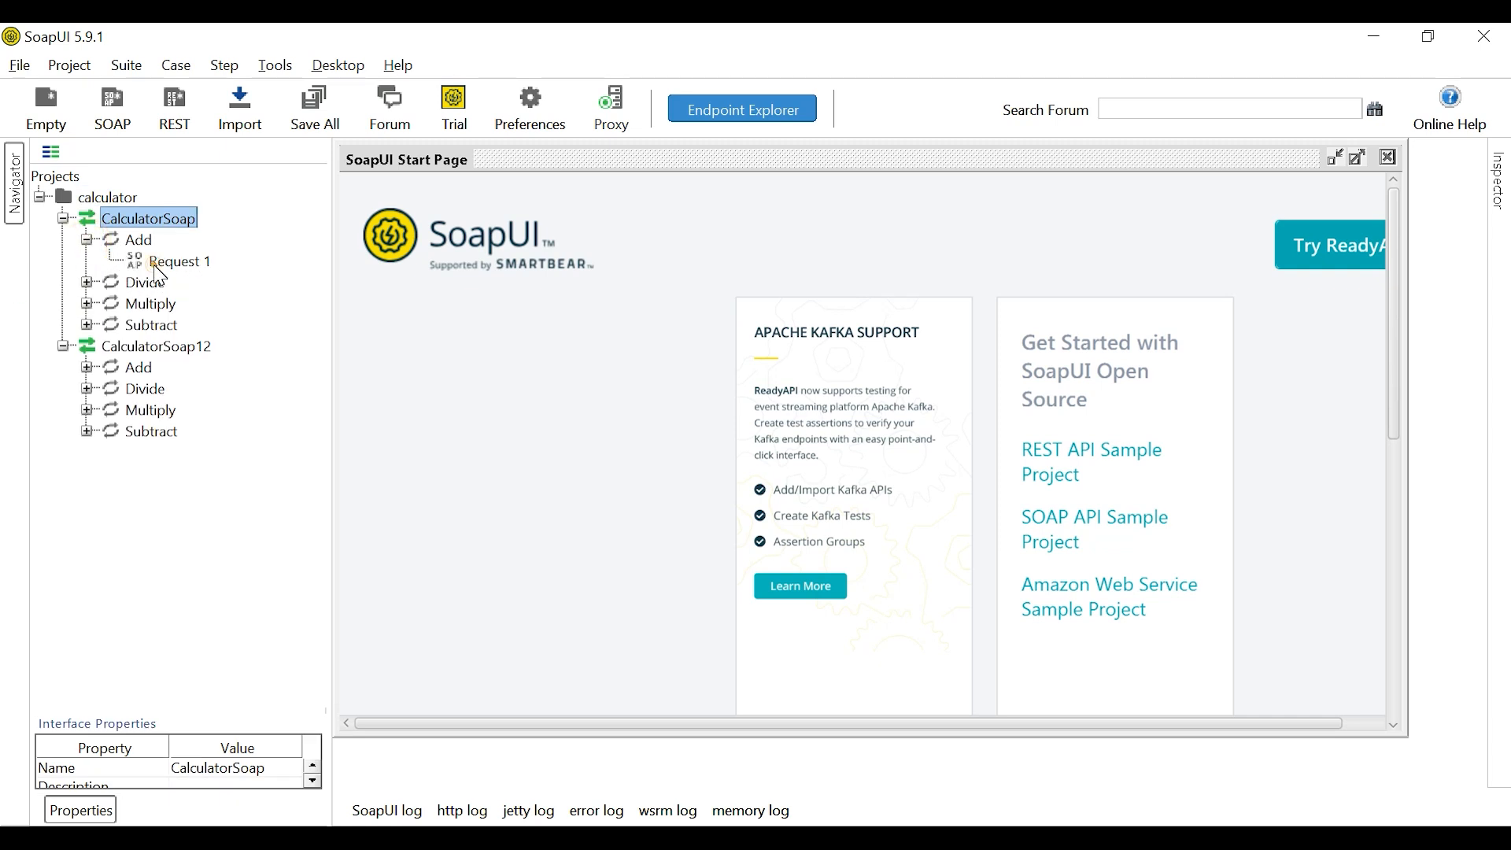
click(154, 263)
double_click(154, 263)
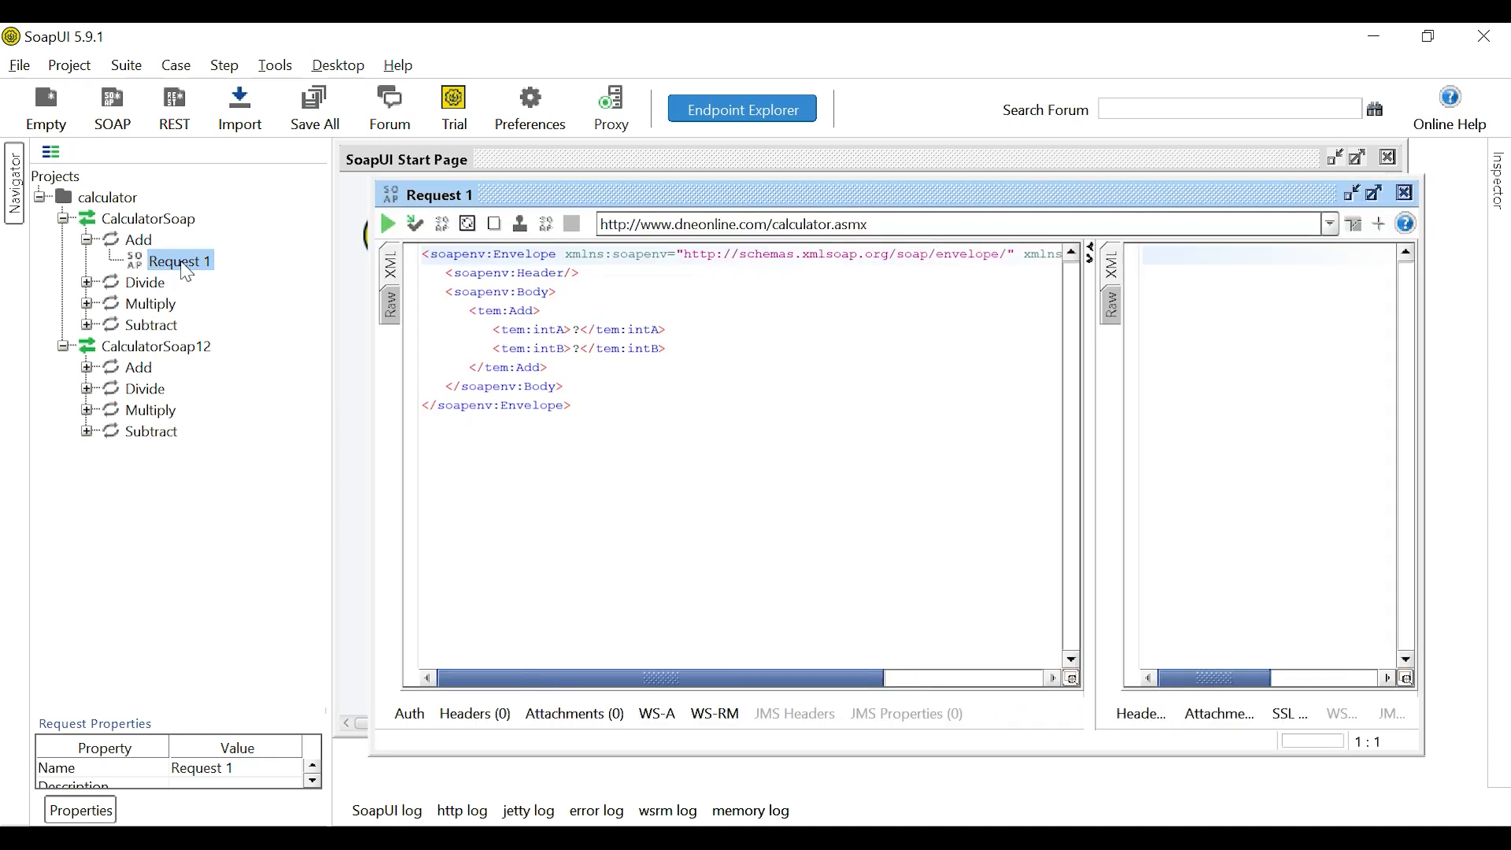
right_click(187, 273)
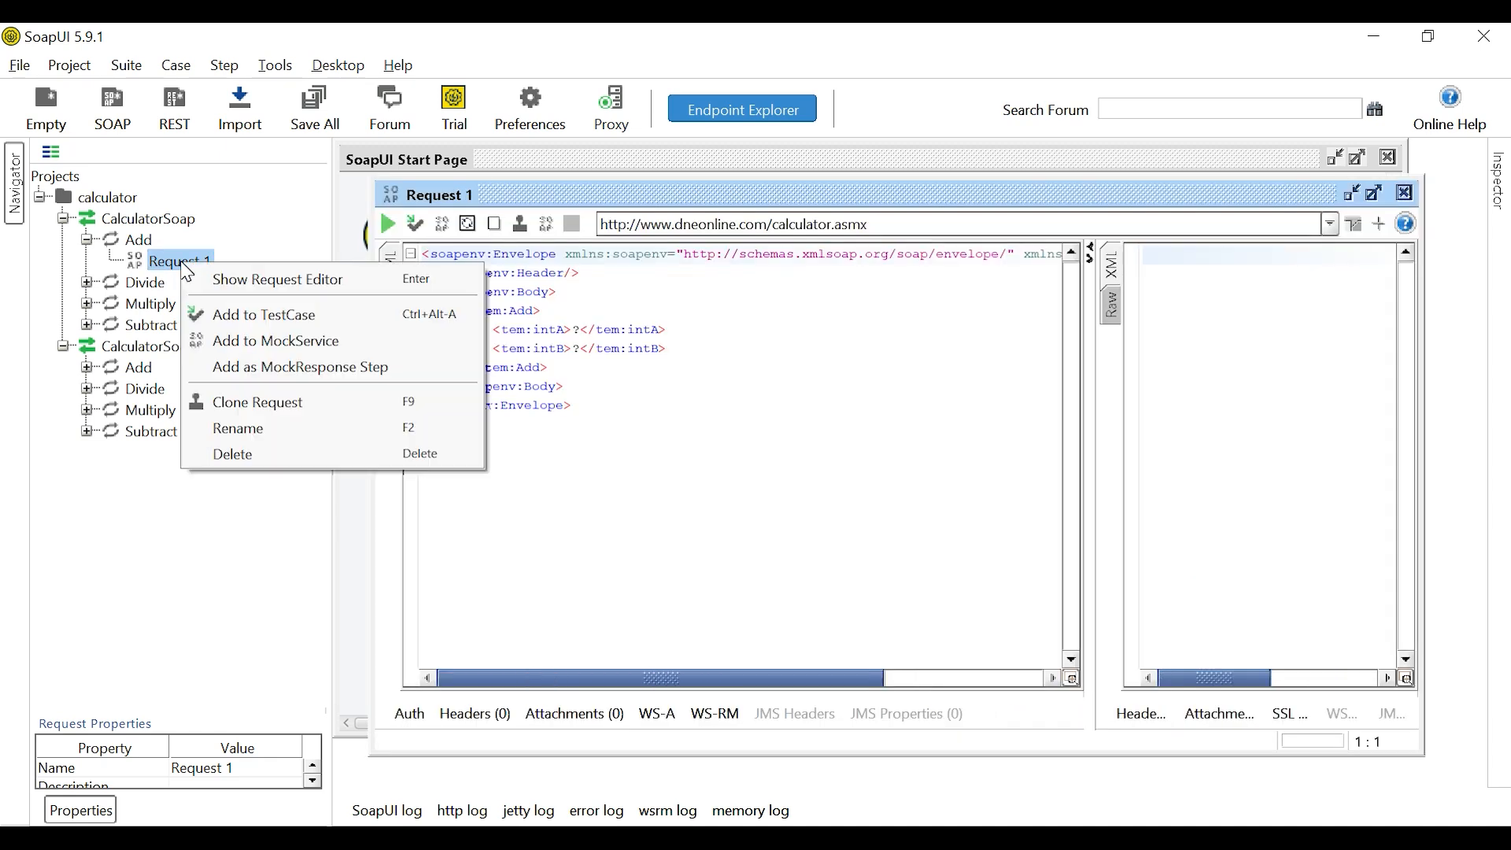
click(251, 430)
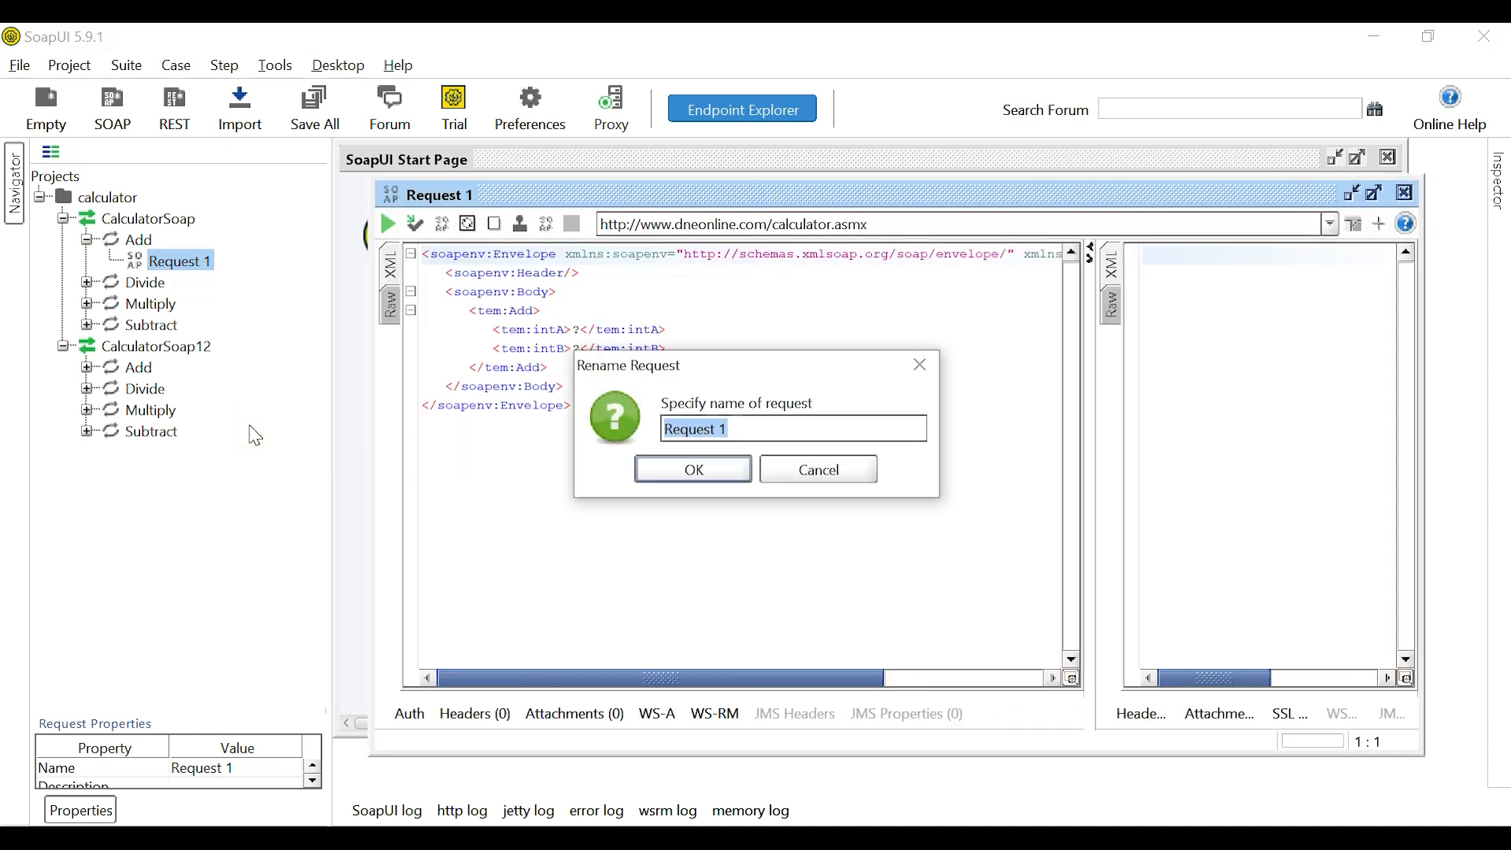
text(Add)
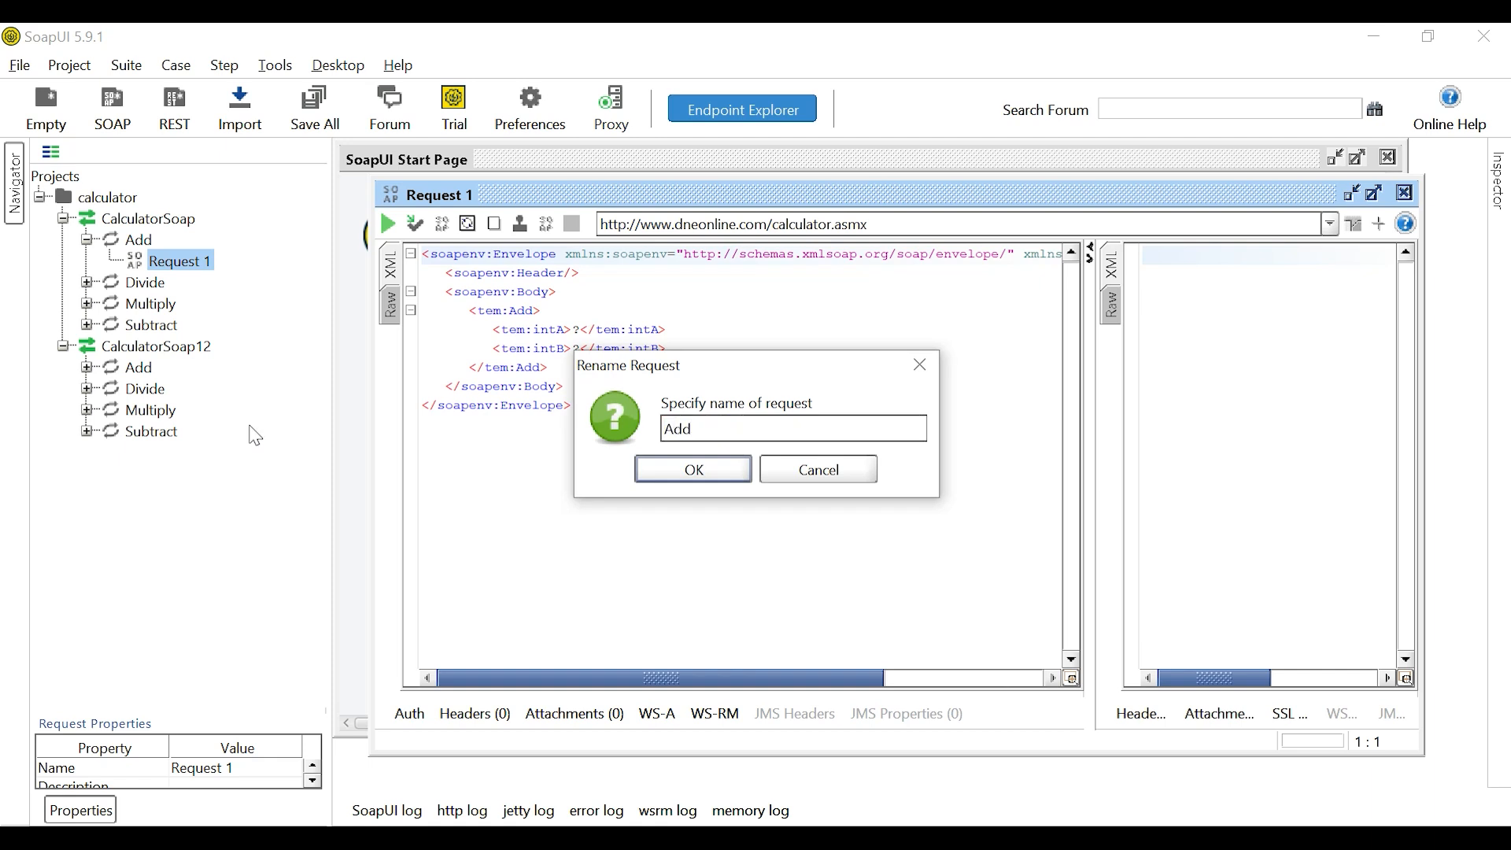
text( Request)
click(691, 469)
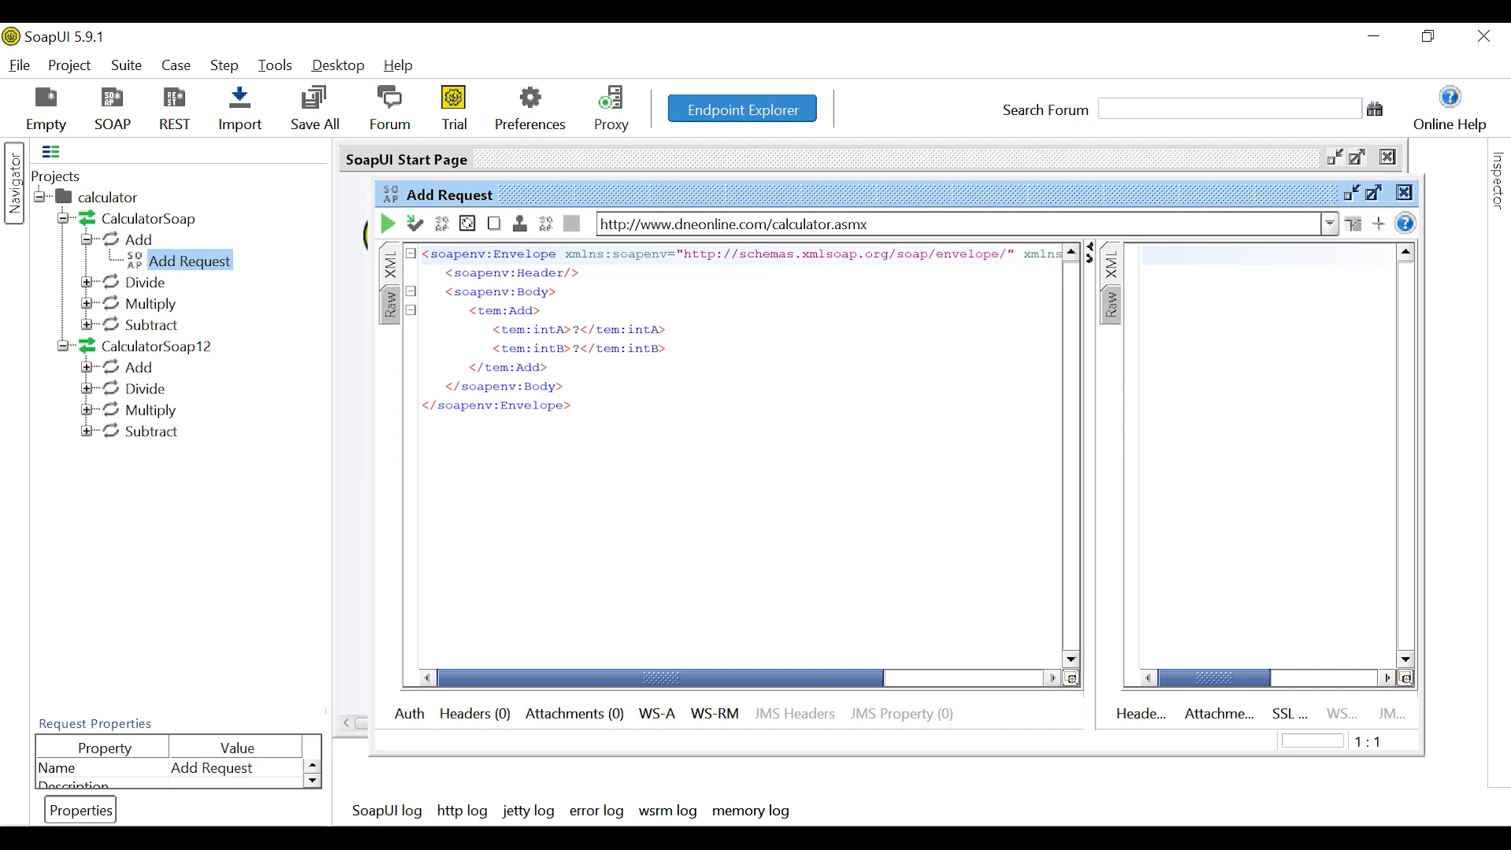
Set both intA and intB to 5 in Add Request, submit it and check the AddResult value in the response
click(575, 330)
text(5)
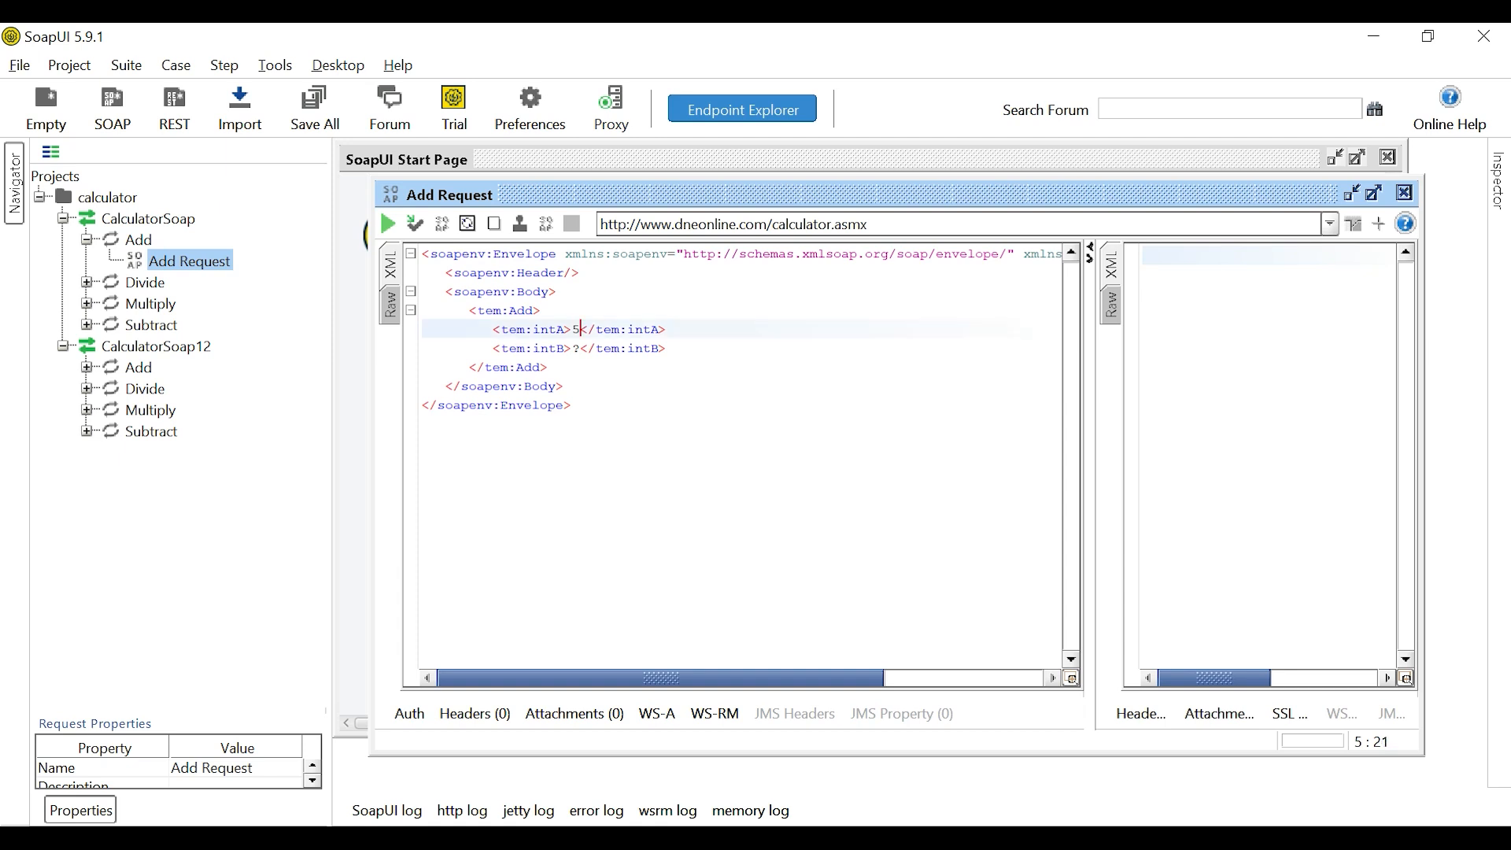
click(575, 349)
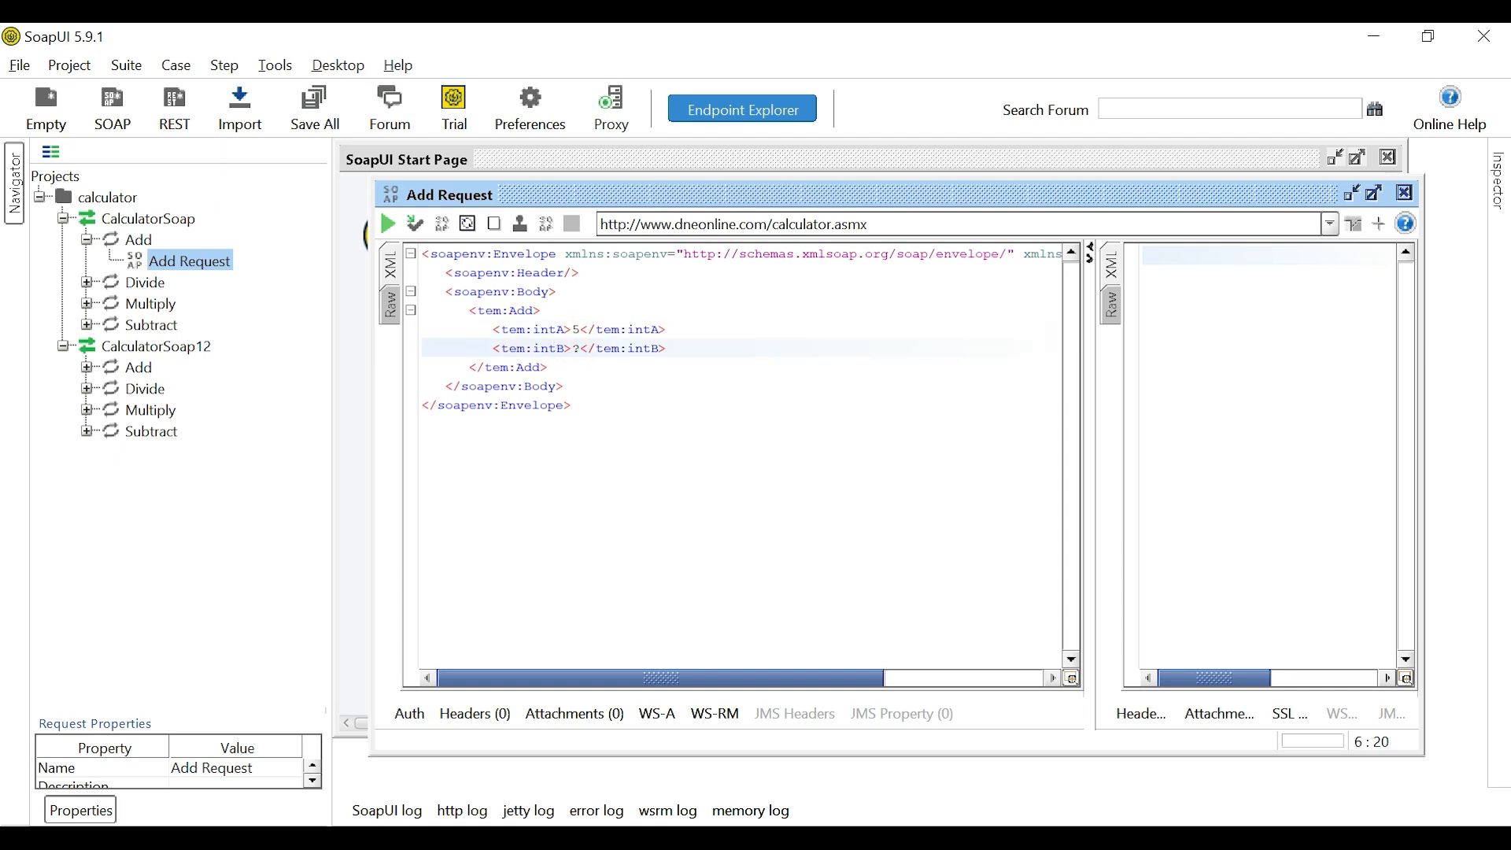
double_click(574, 348)
text(5)
click(388, 224)
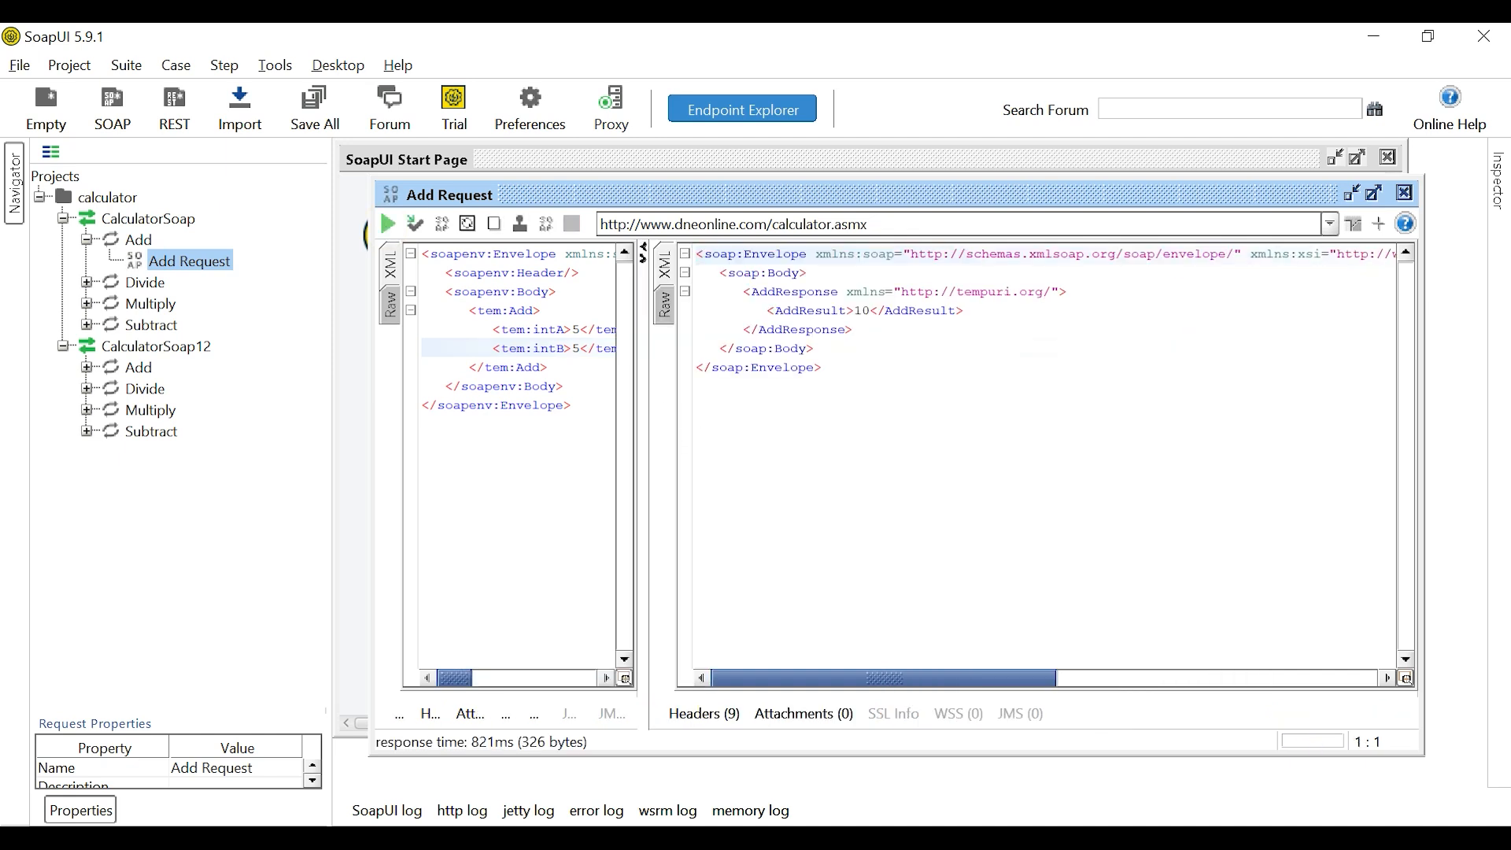
click(858, 310)
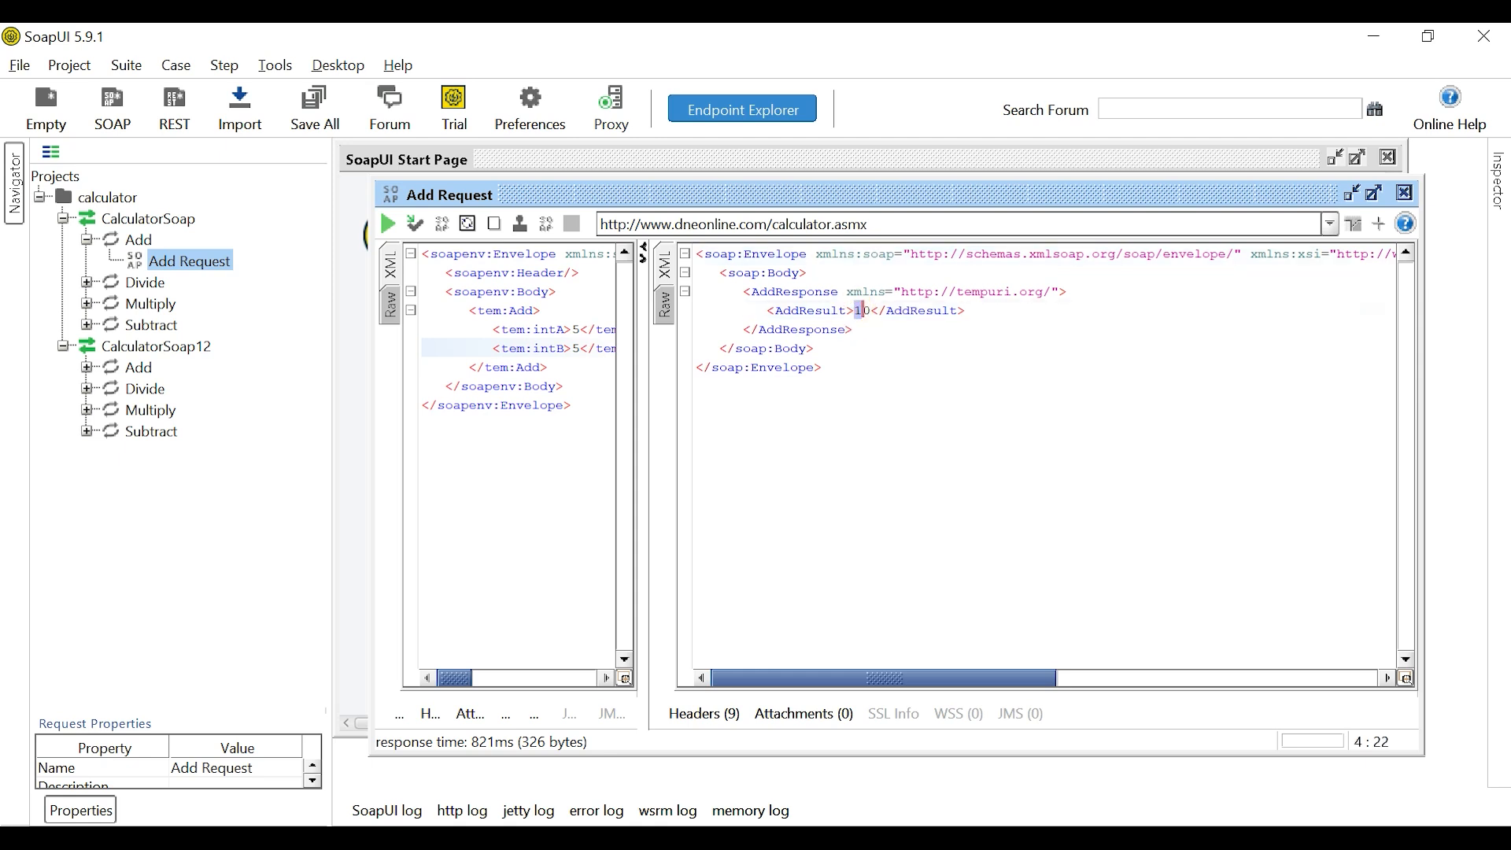
Set intA to 4 and intB to 2 in the Divide operation's request under CalculatorSoap and submit it
click(87, 283)
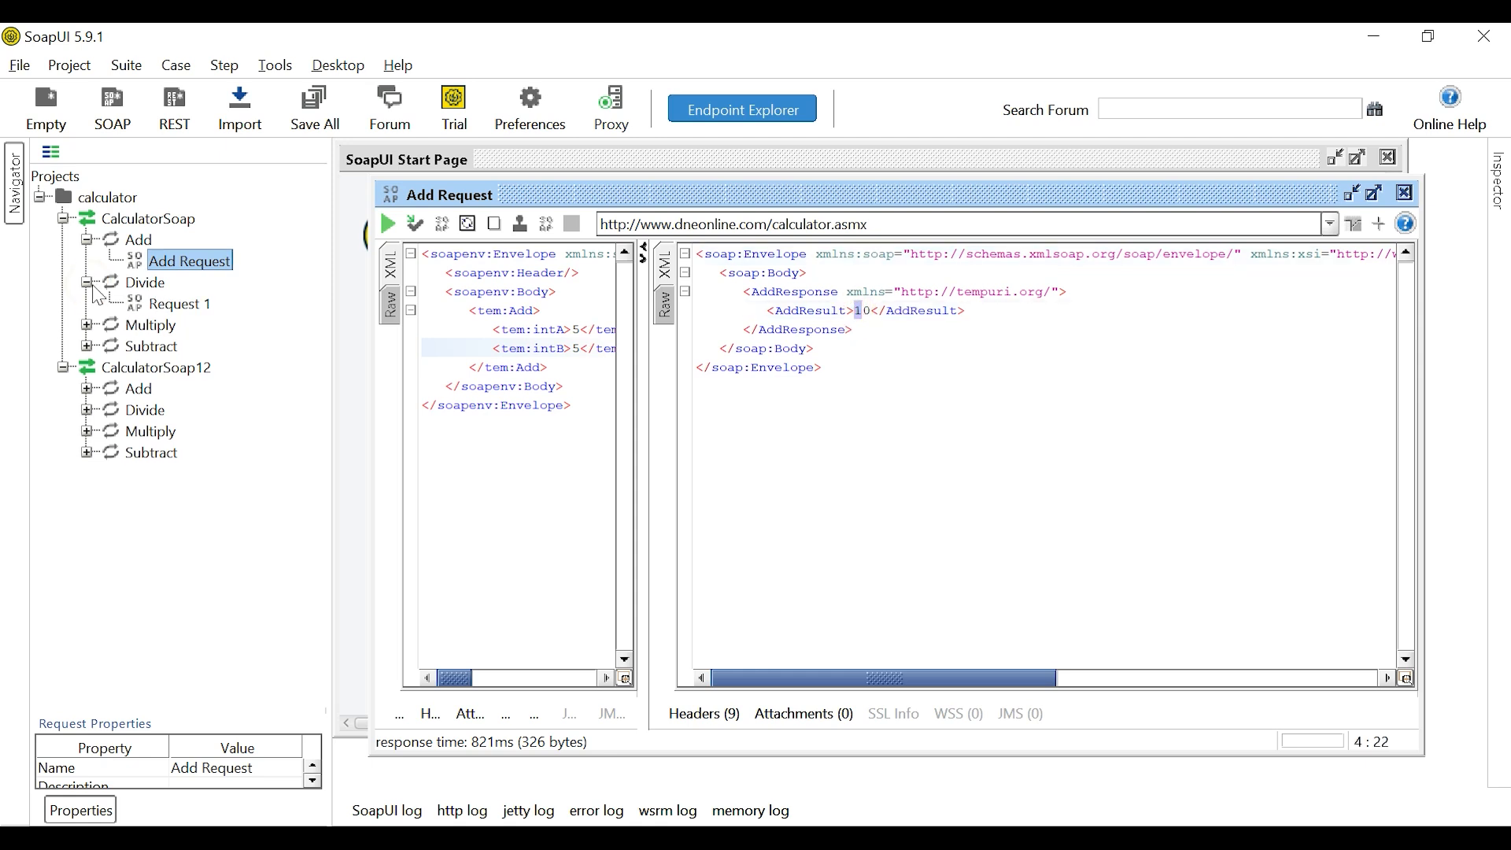
double_click(198, 305)
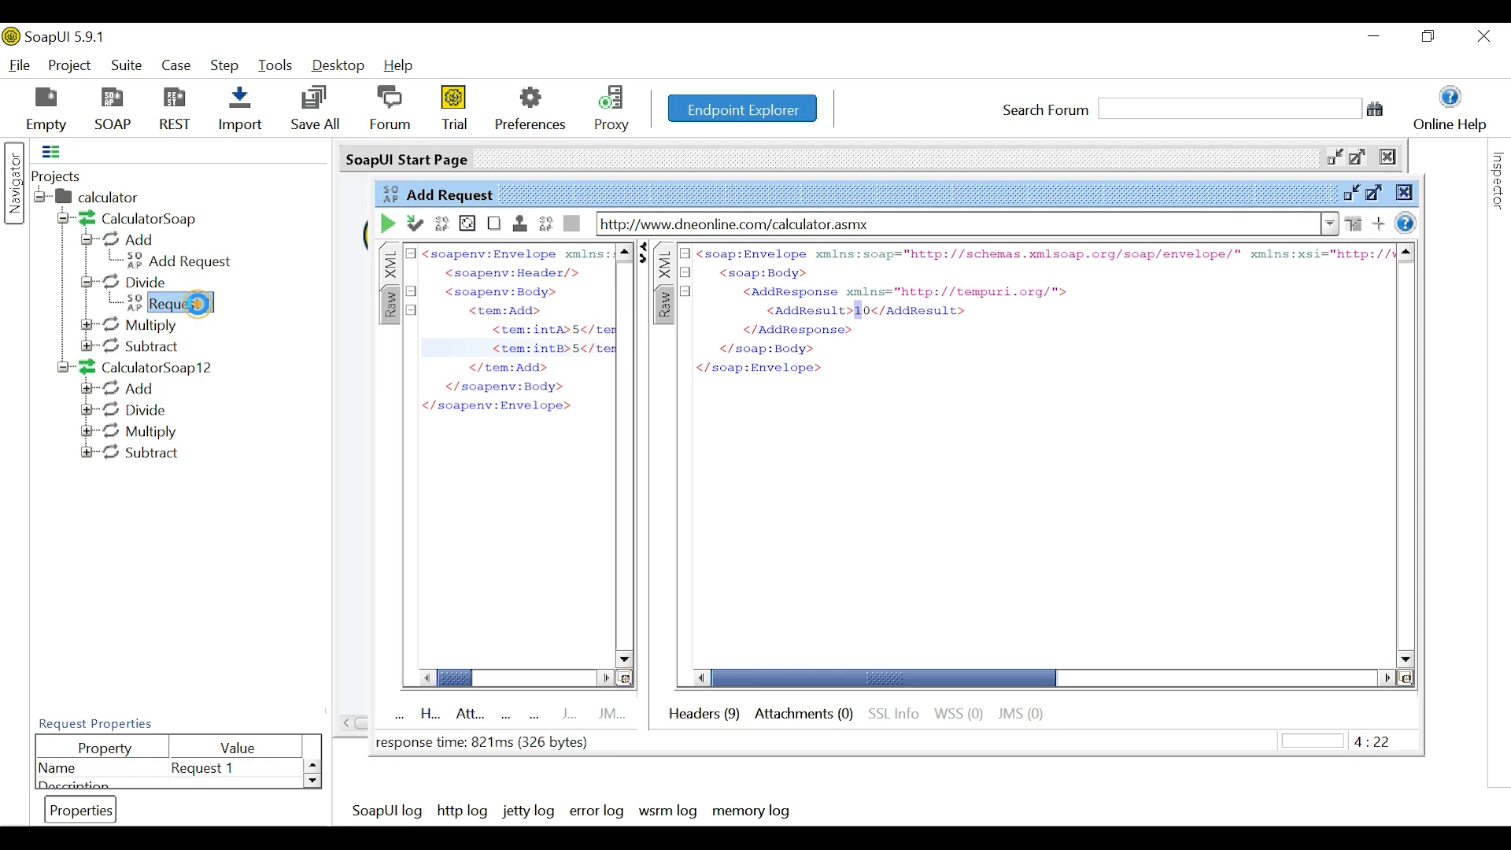
double_click(613, 365)
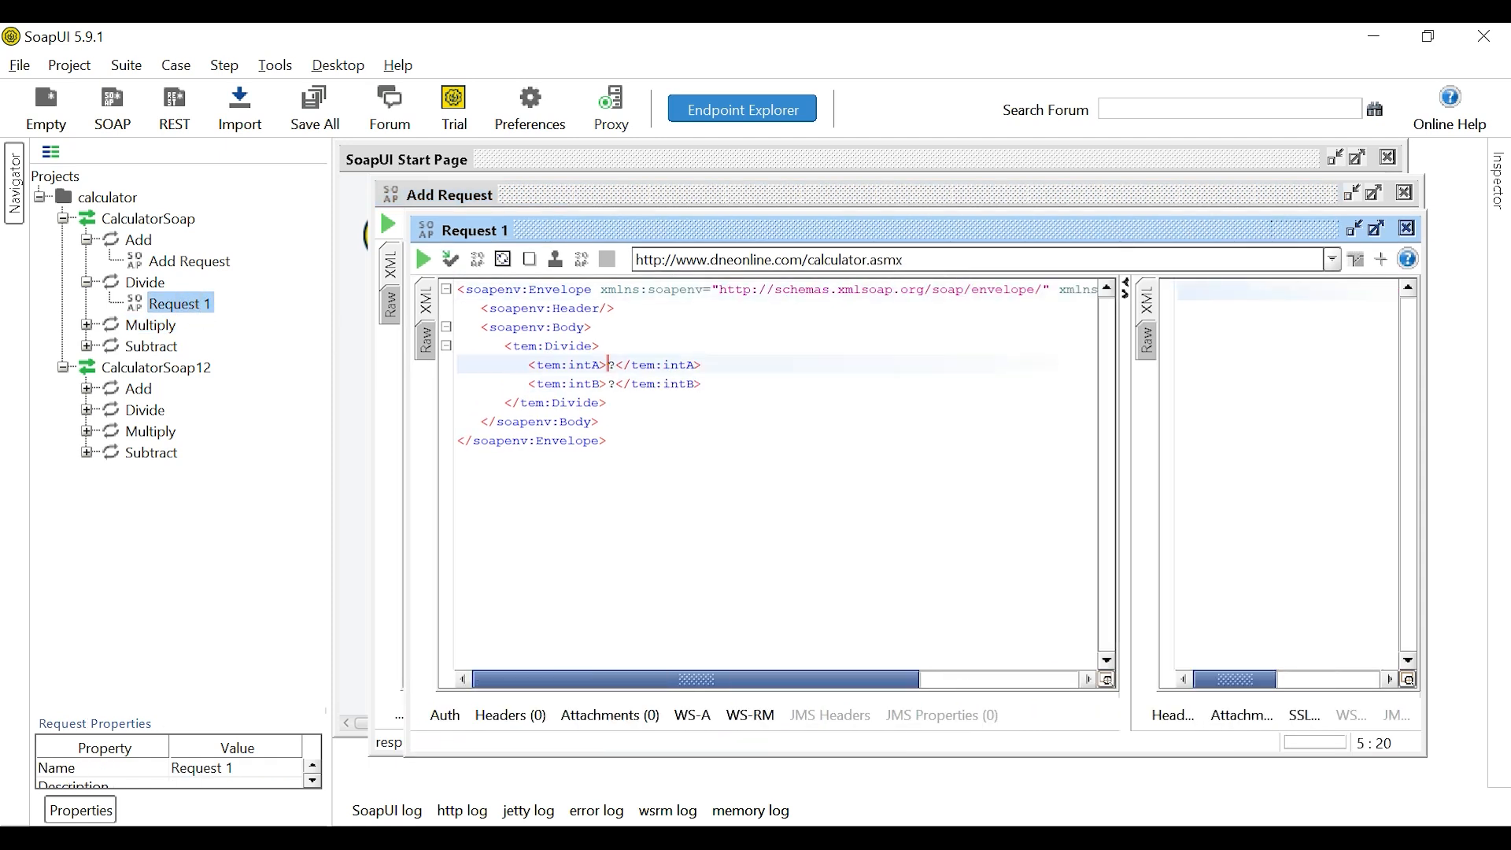
text(5)
double_click(612, 384)
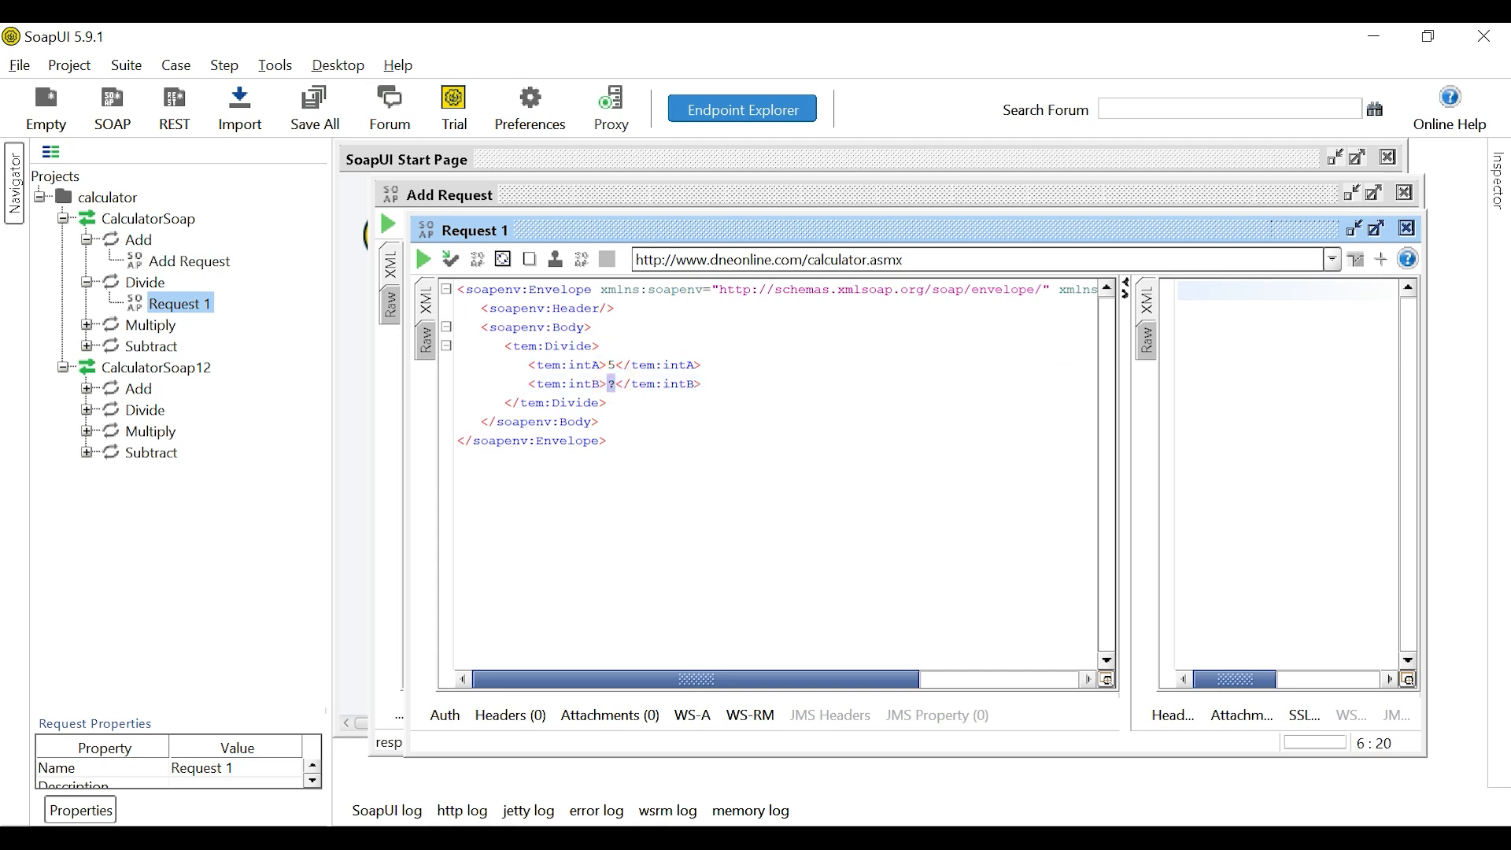
double_click(613, 365)
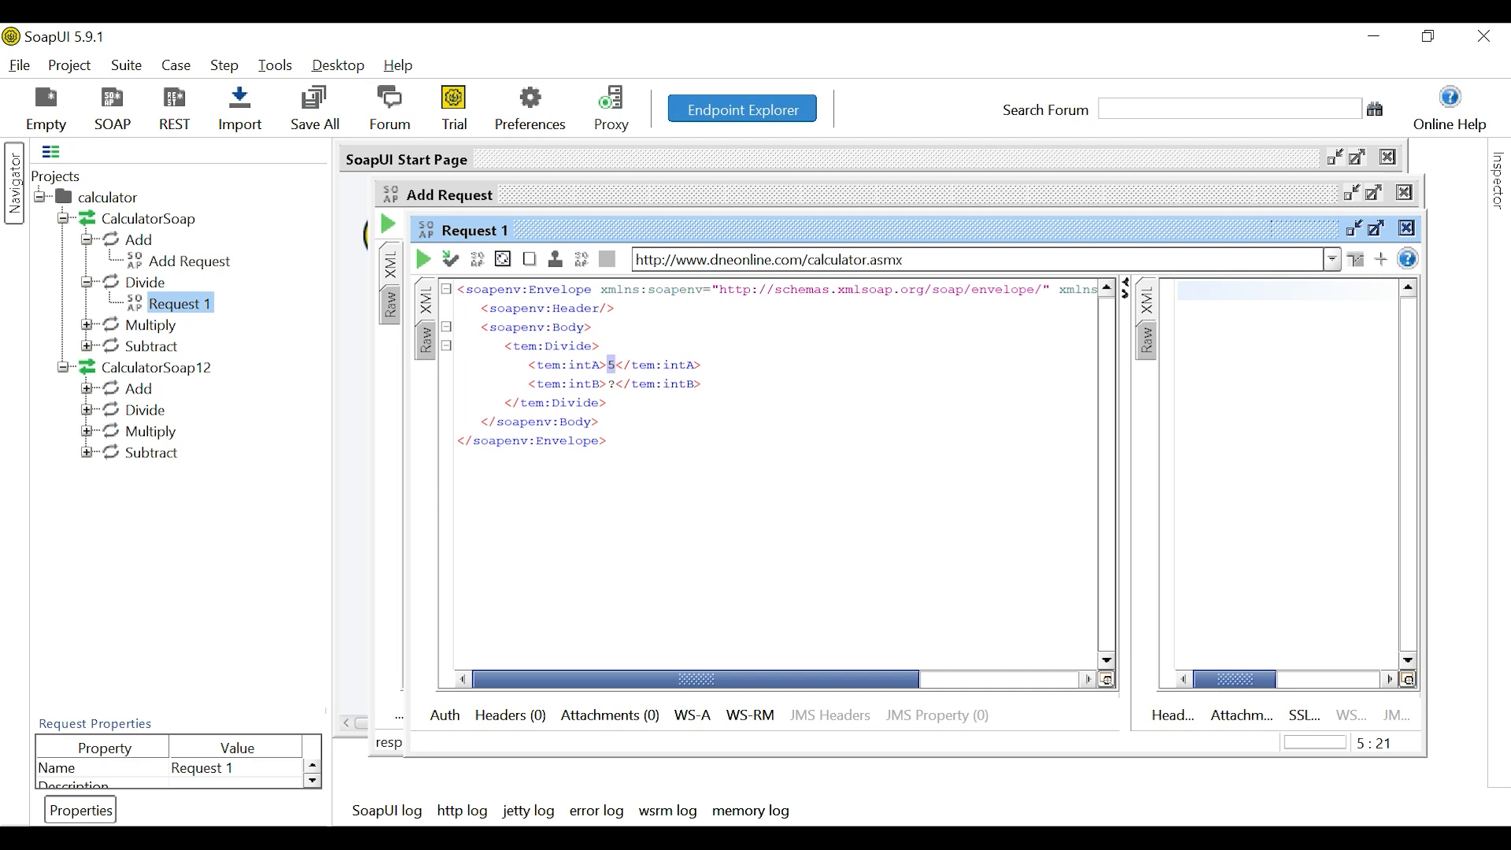
text(4)
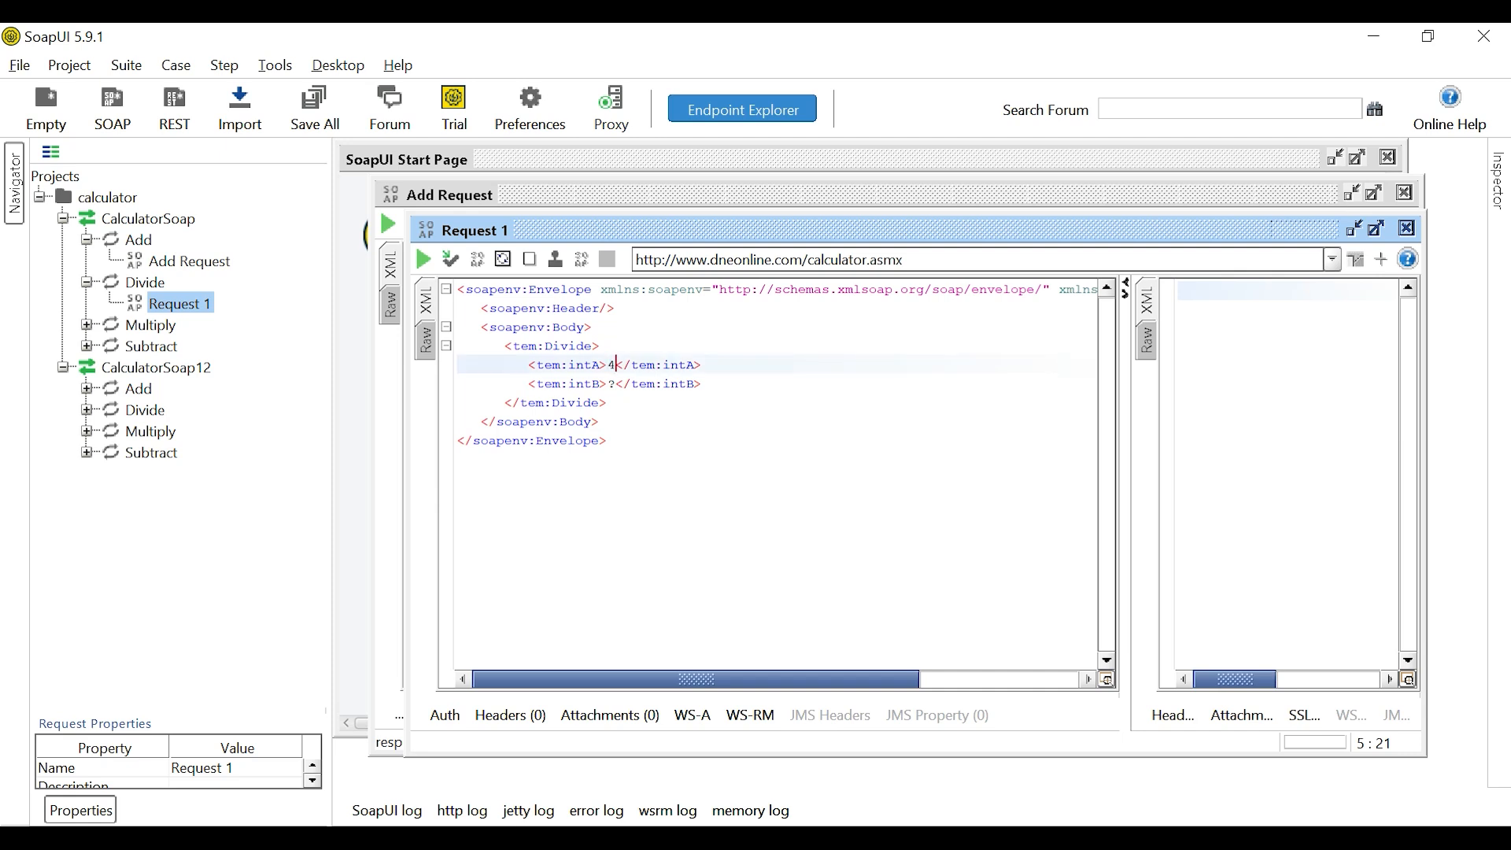
double_click(613, 384)
text(2)
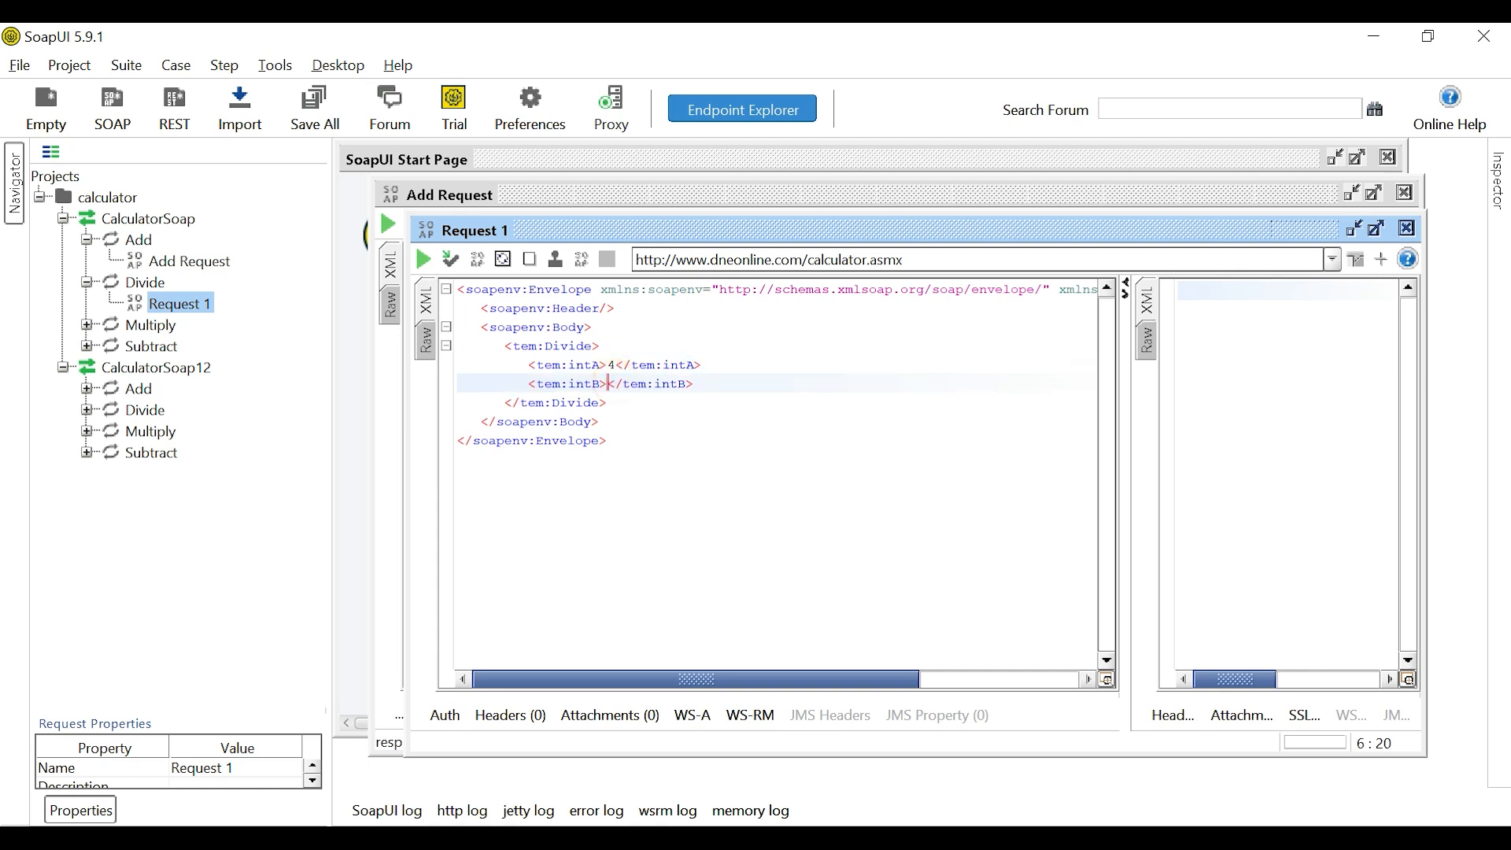
click(424, 260)
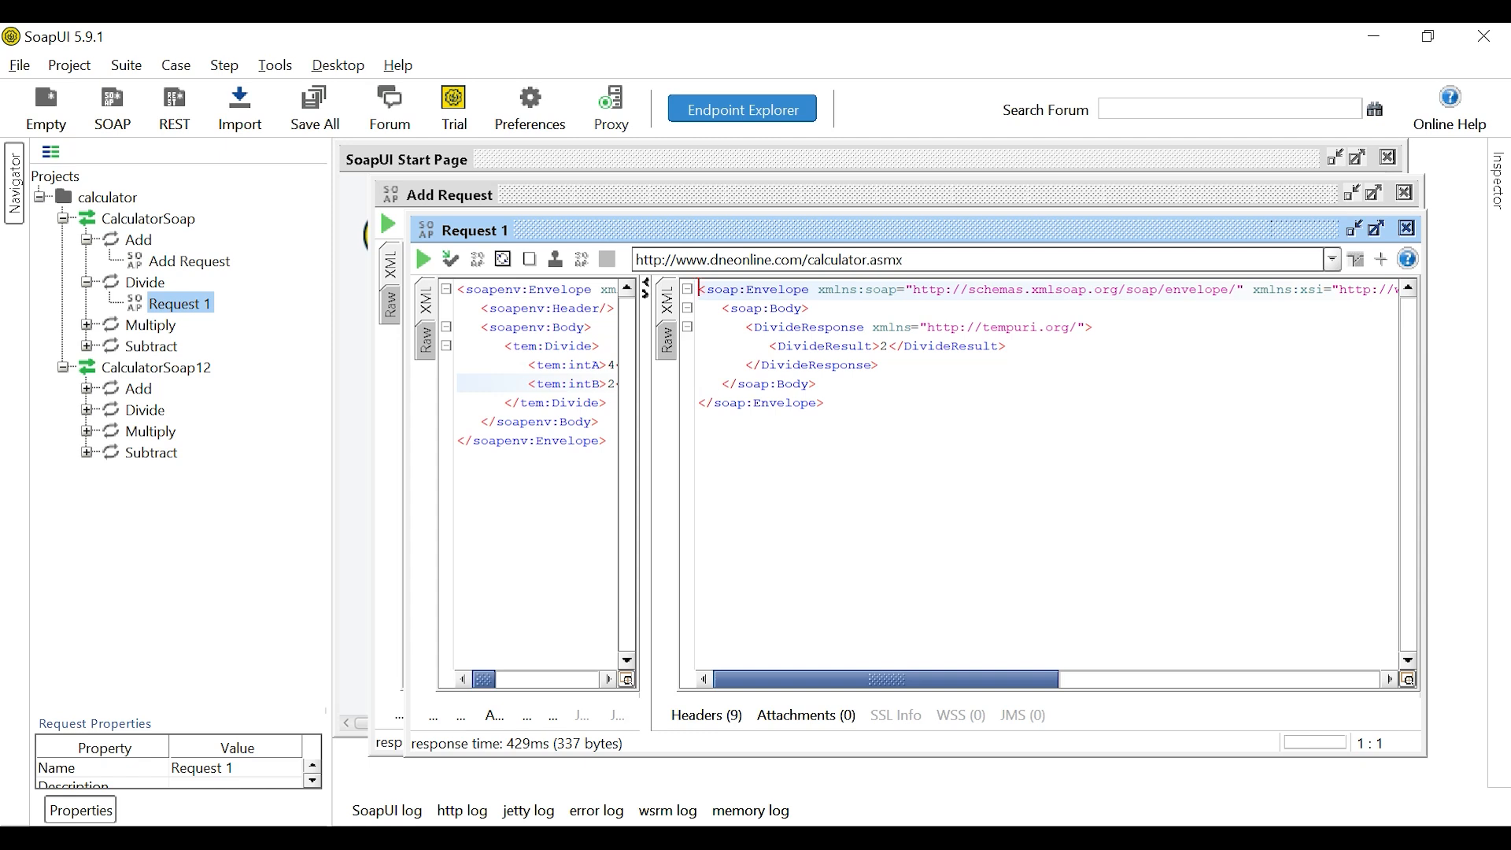
Set intA and intB to 10 in the Multiply operation's request under CalculatorSoap, submit it and widen the request pane
click(88, 326)
click(175, 347)
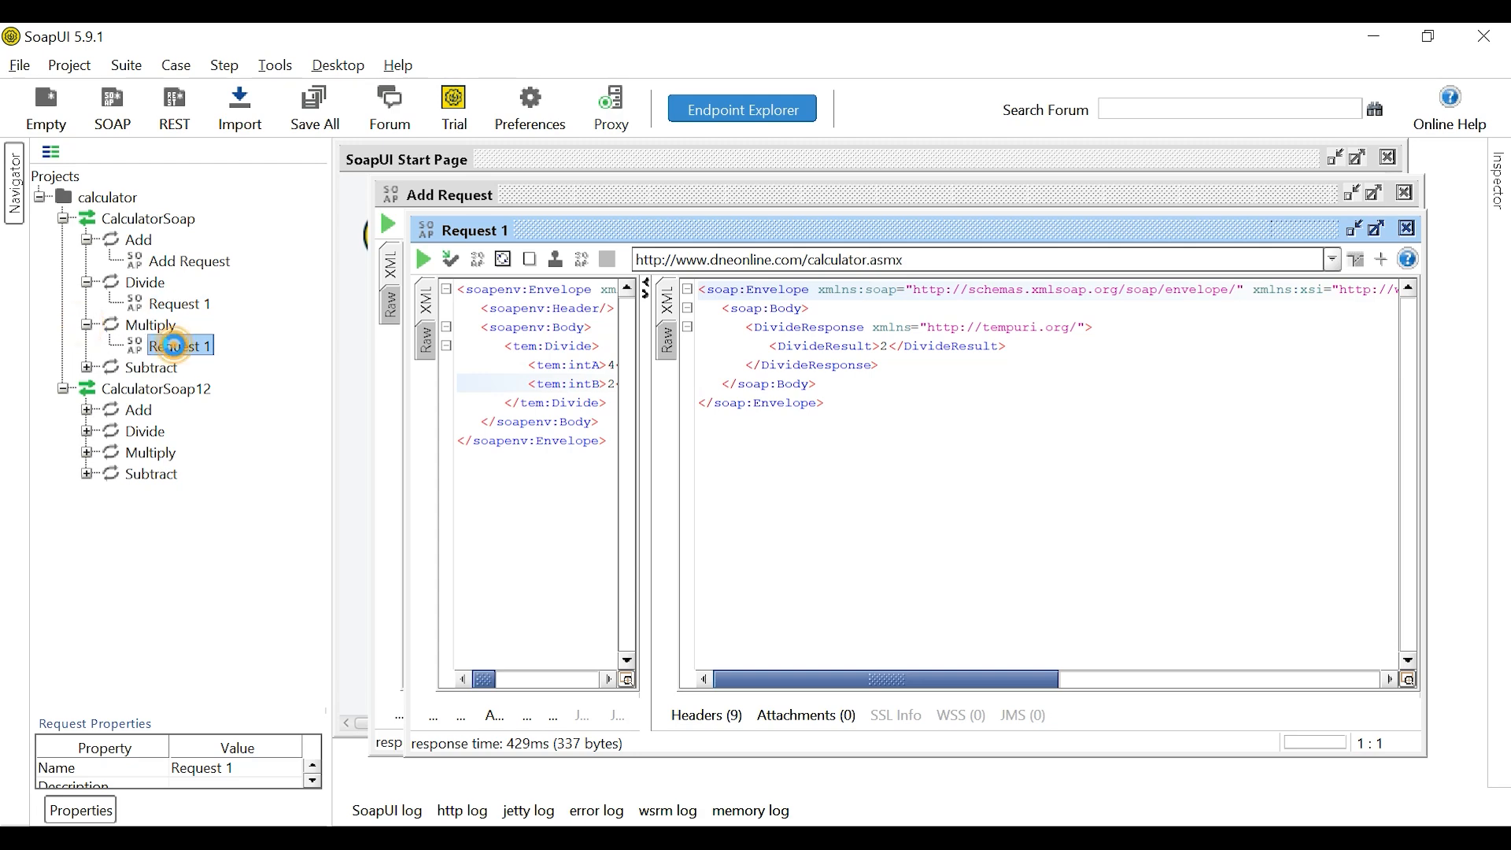
double_click(175, 346)
double_click(648, 401)
text(10)
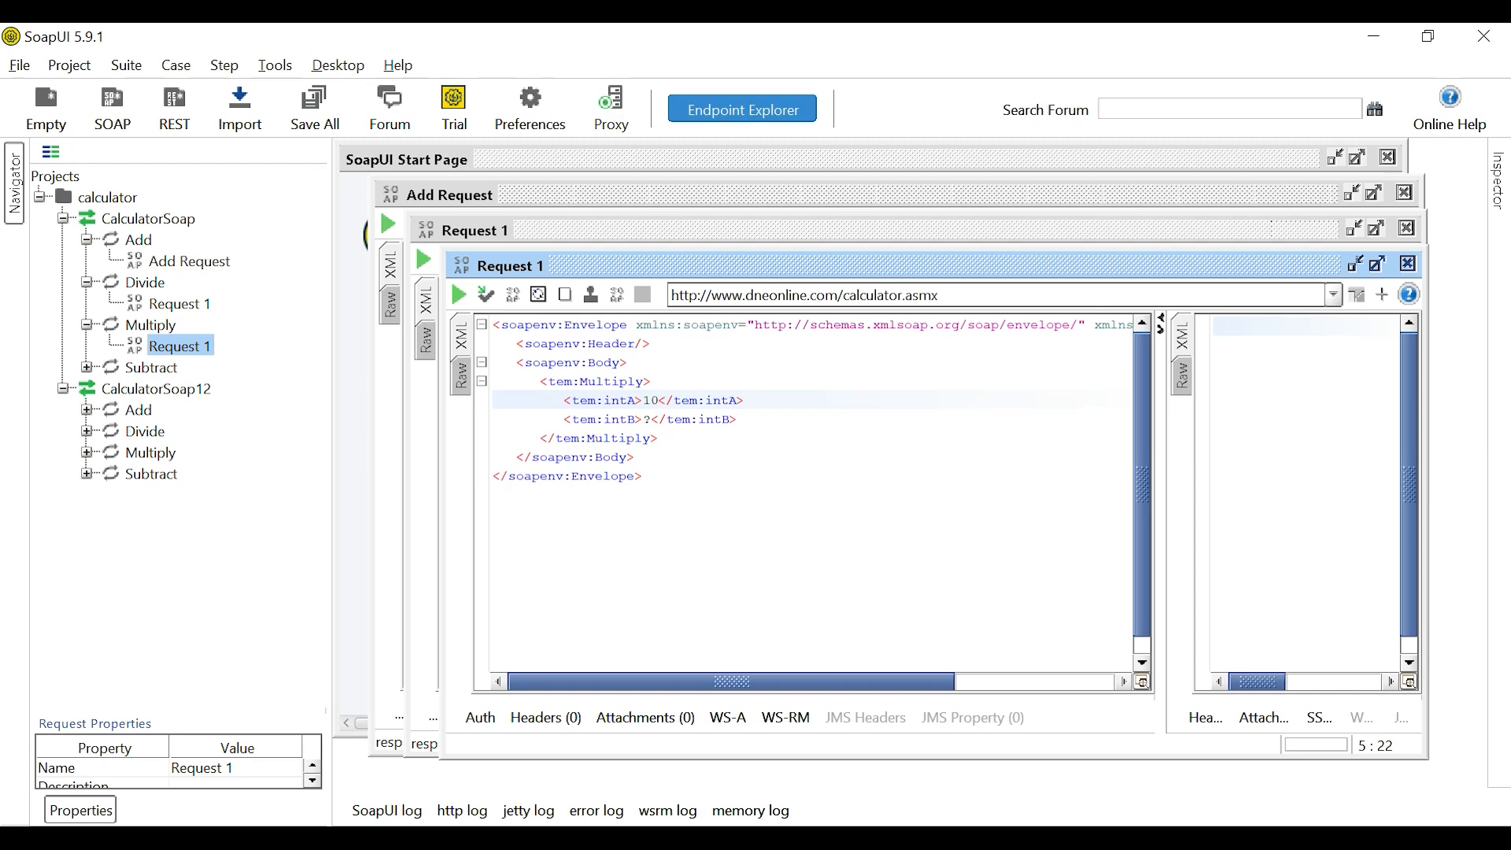
double_click(647, 420)
text(10)
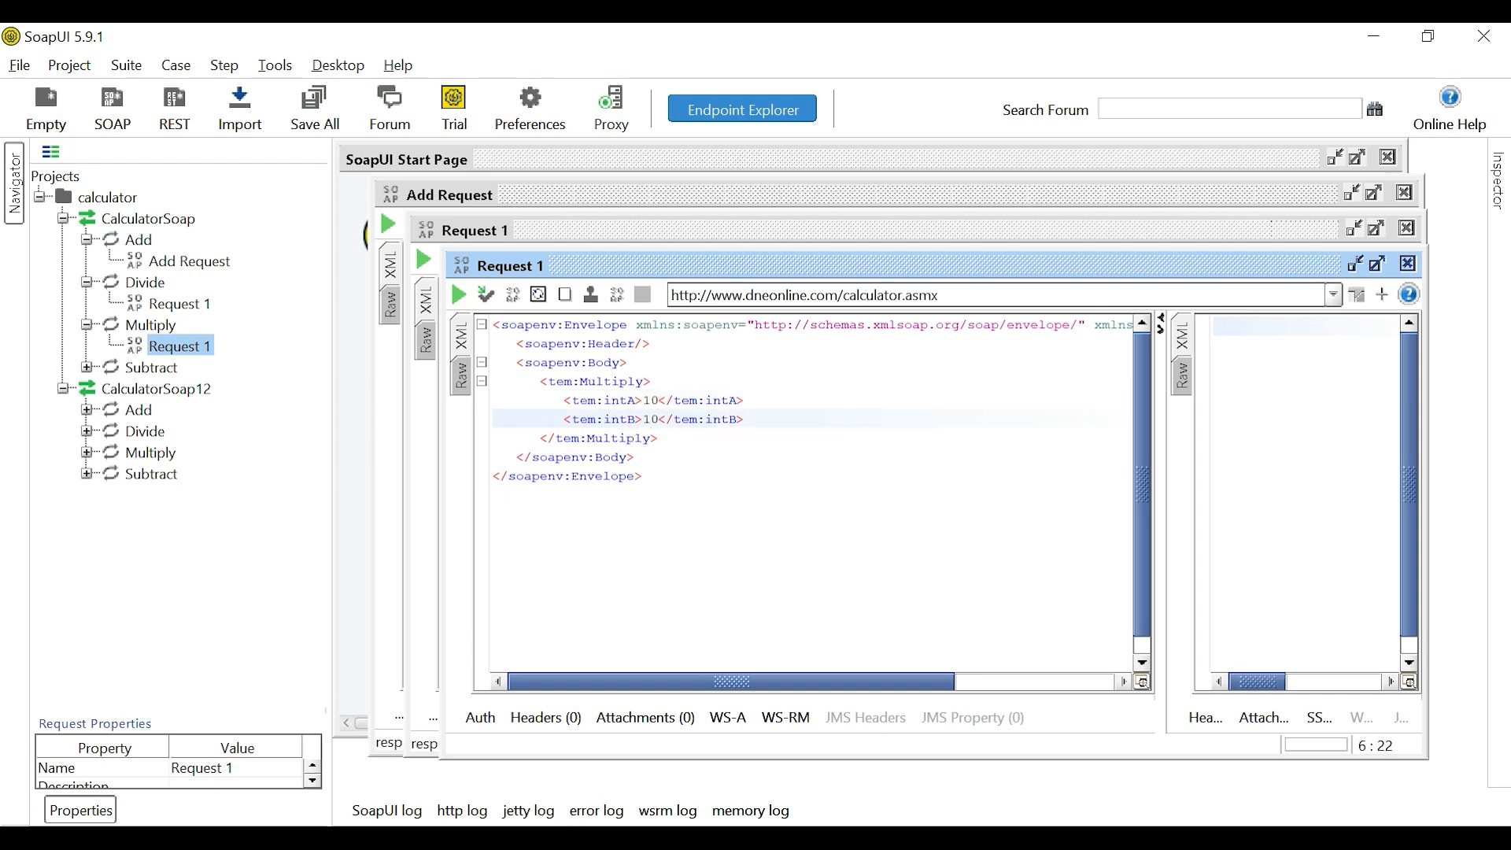
click(458, 295)
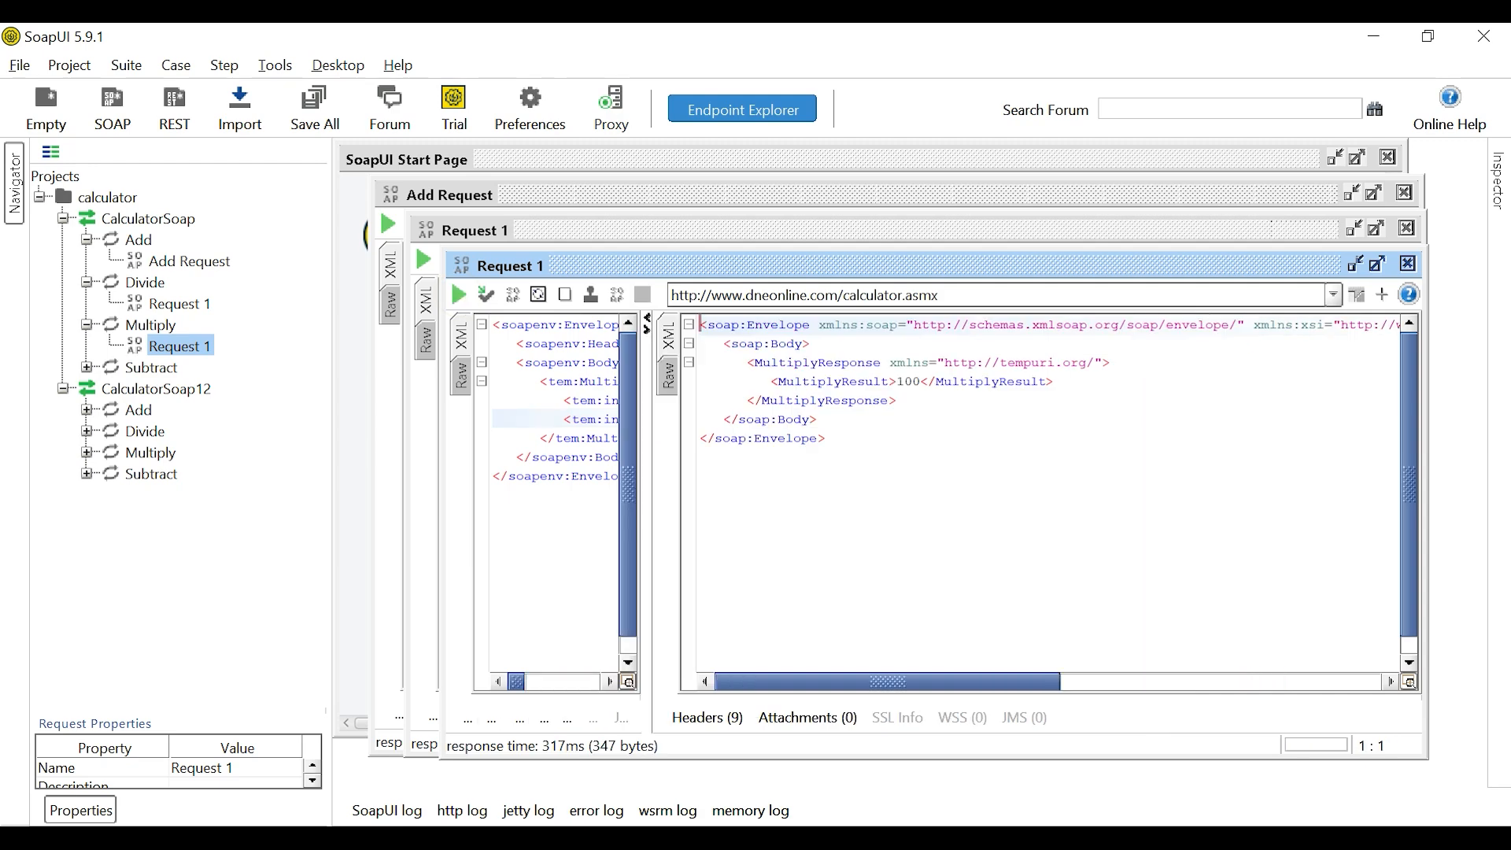
drag(647, 503, 1161, 503)
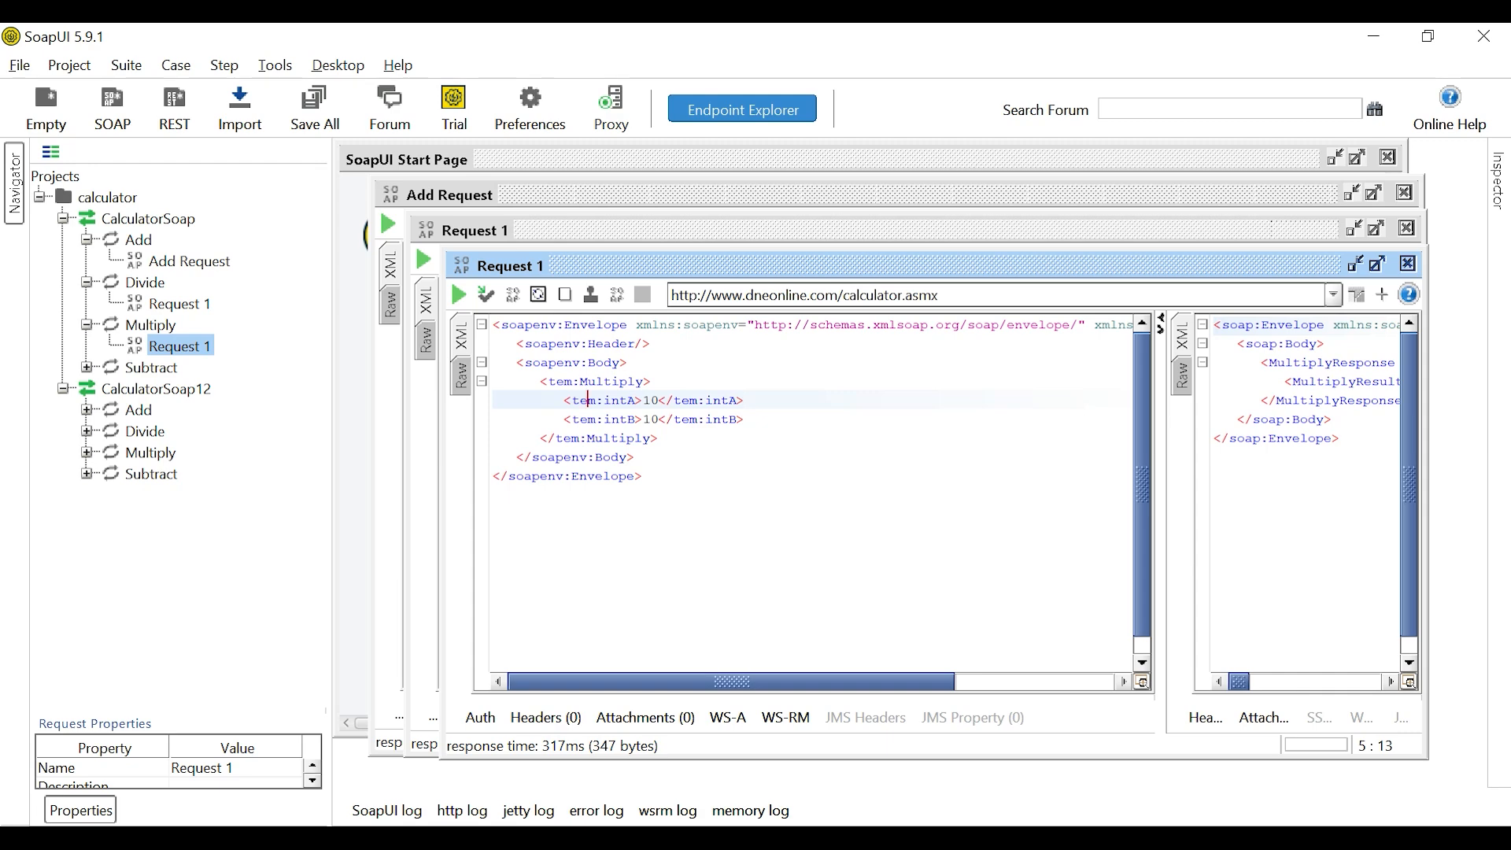
Set intA to 5 and intB to 2 in the Subtract operation's request under CalculatorSoap and submit it
click(89, 369)
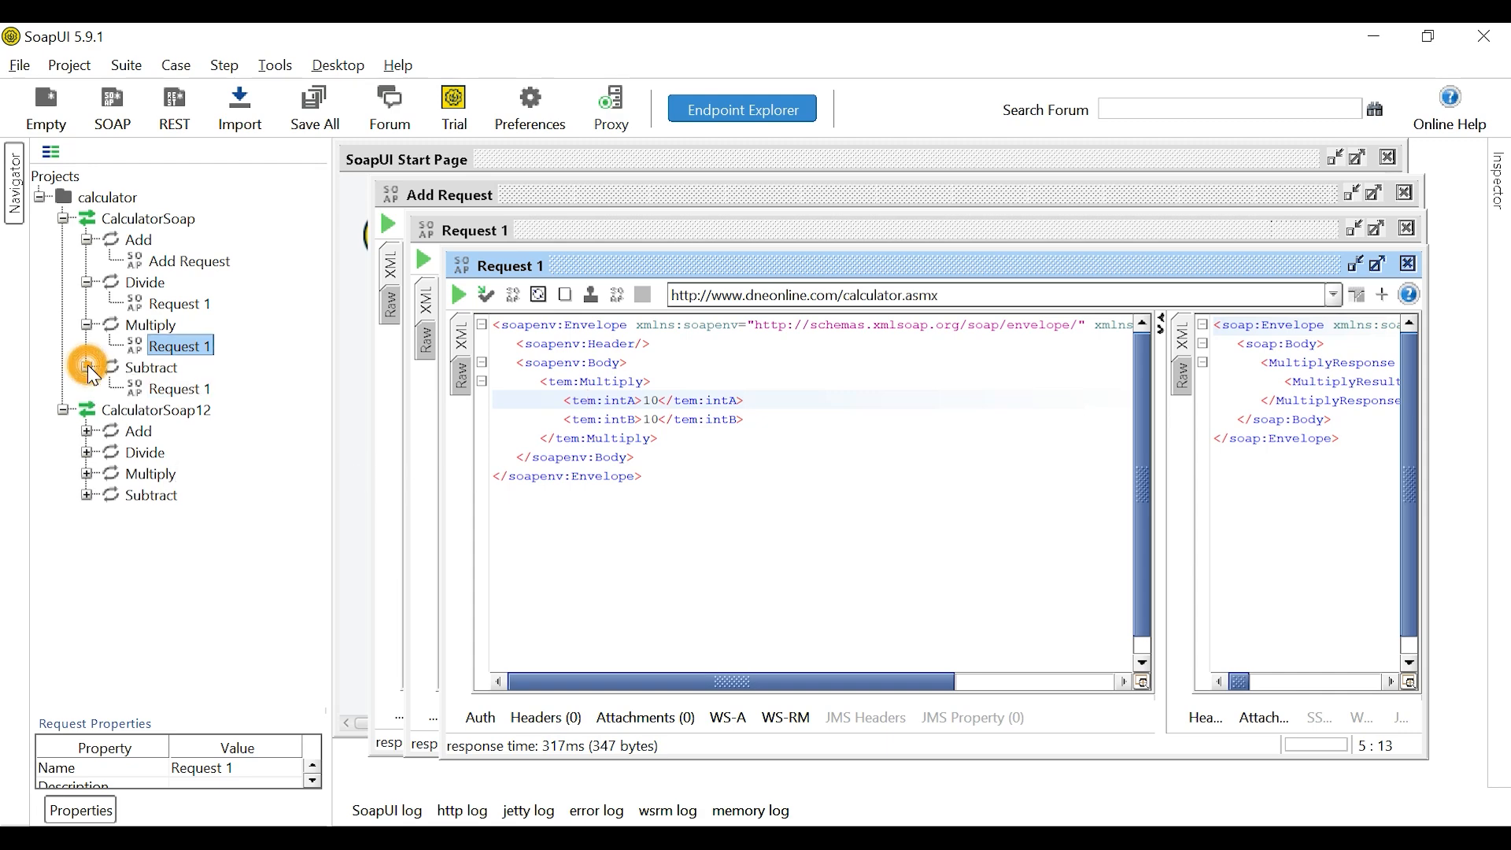
double_click(181, 388)
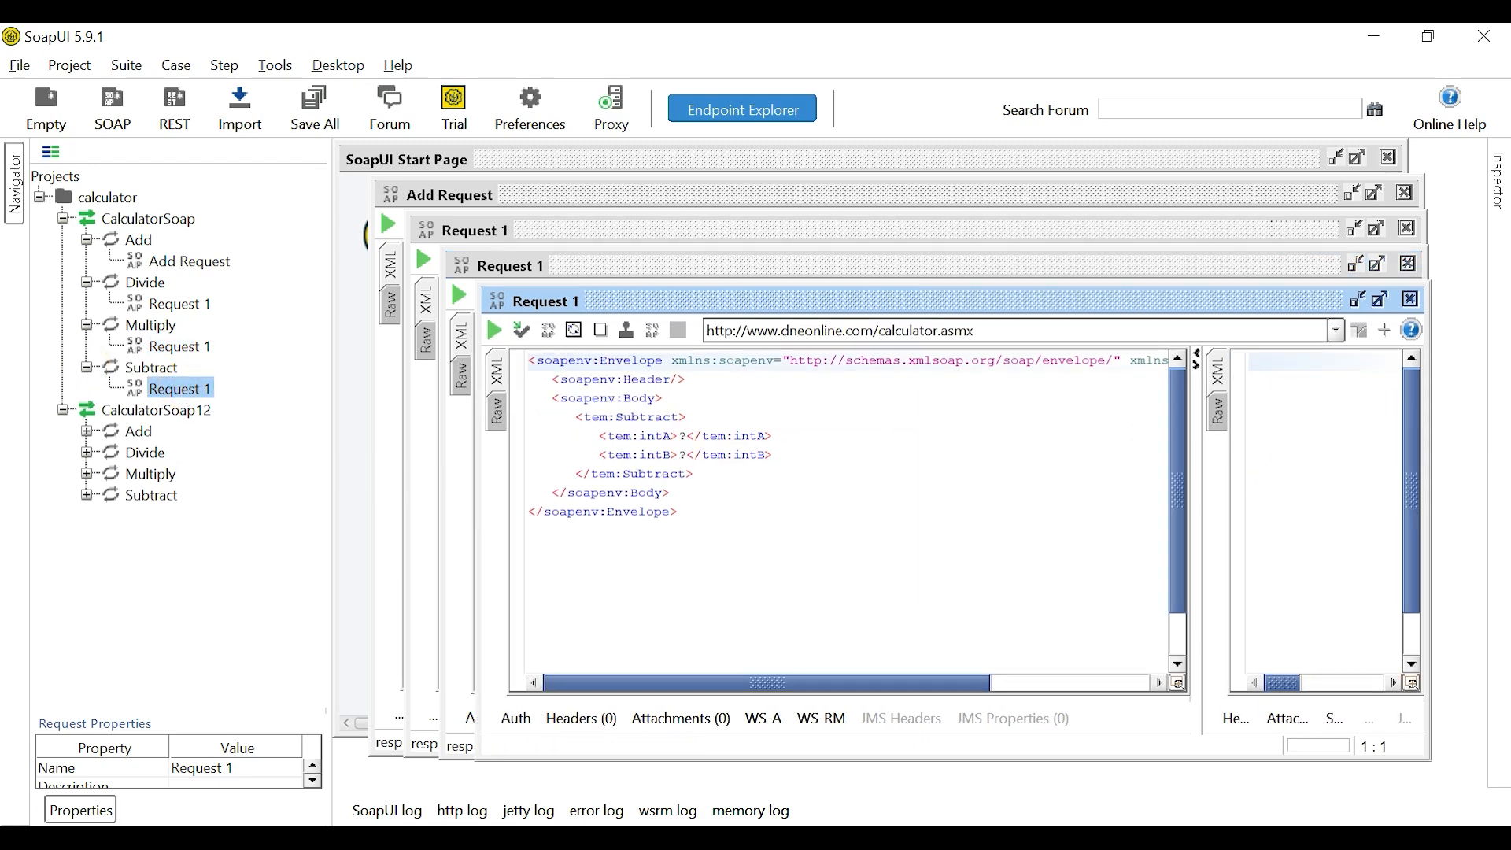
double_click(682, 436)
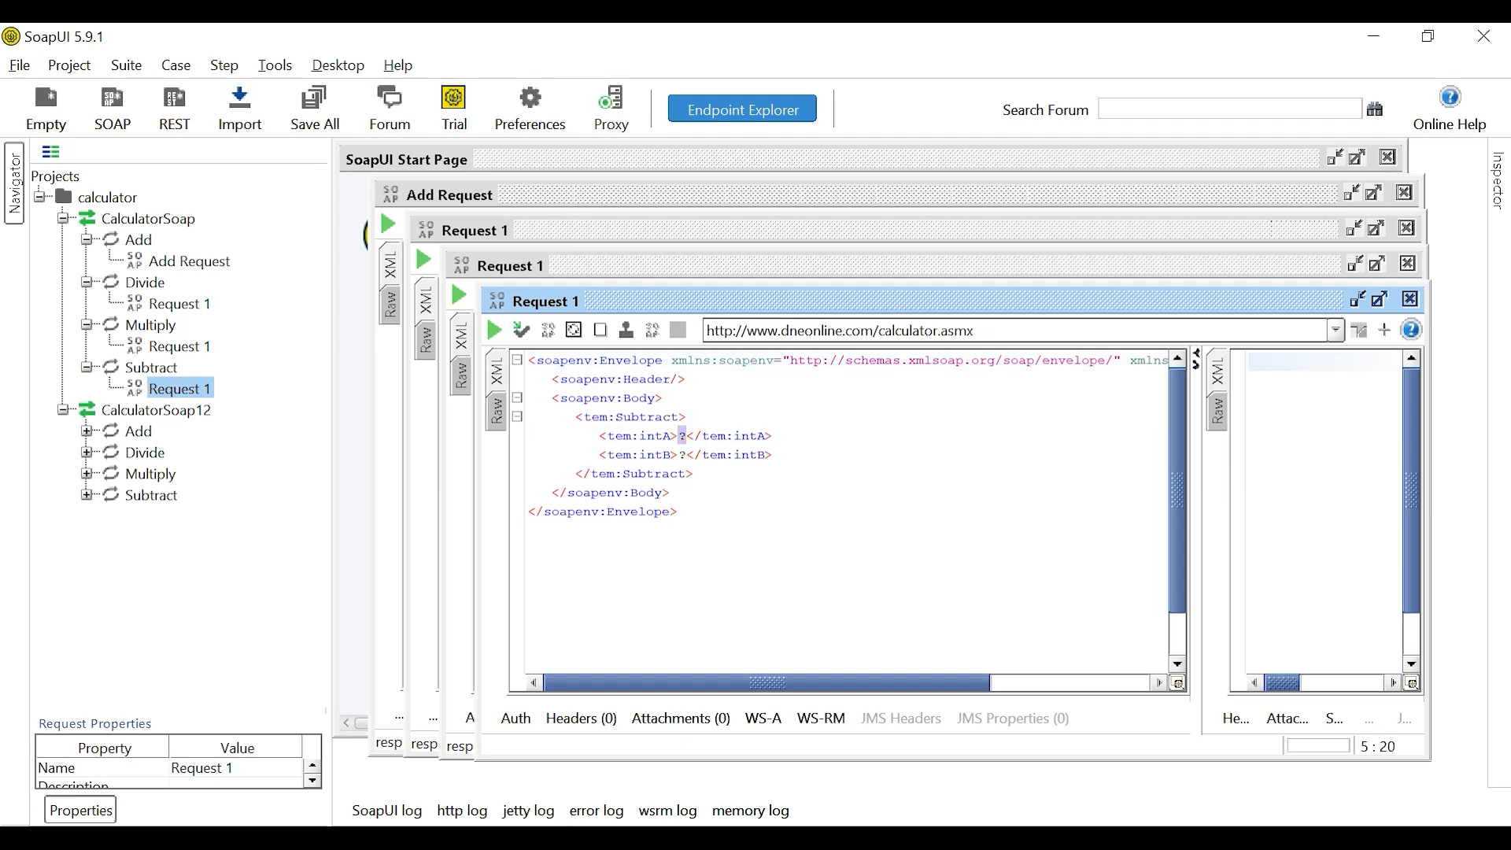
text(5)
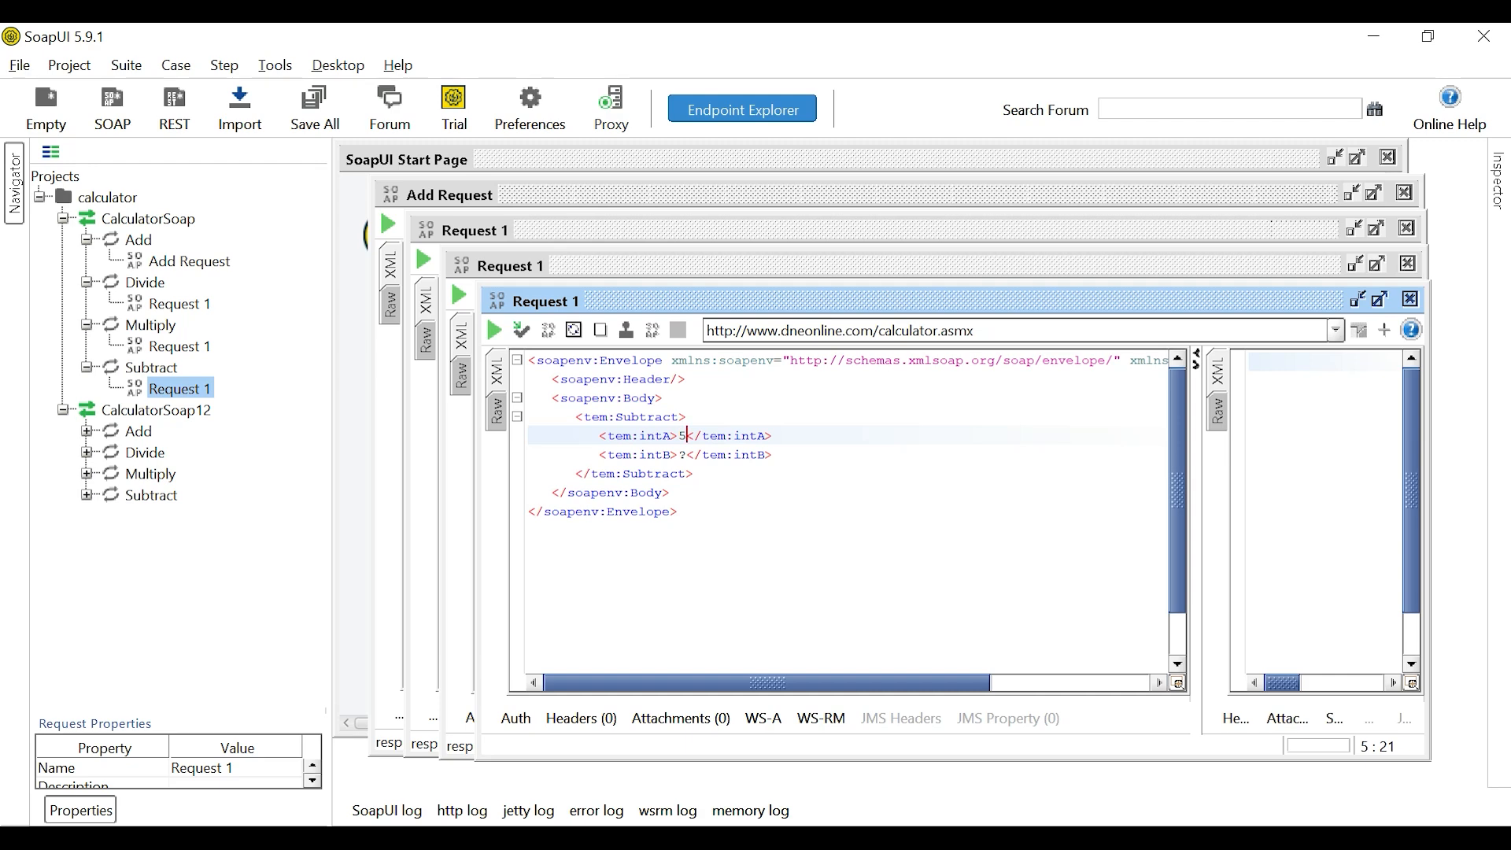
click(687, 455)
key(BackSpace)
text(2)
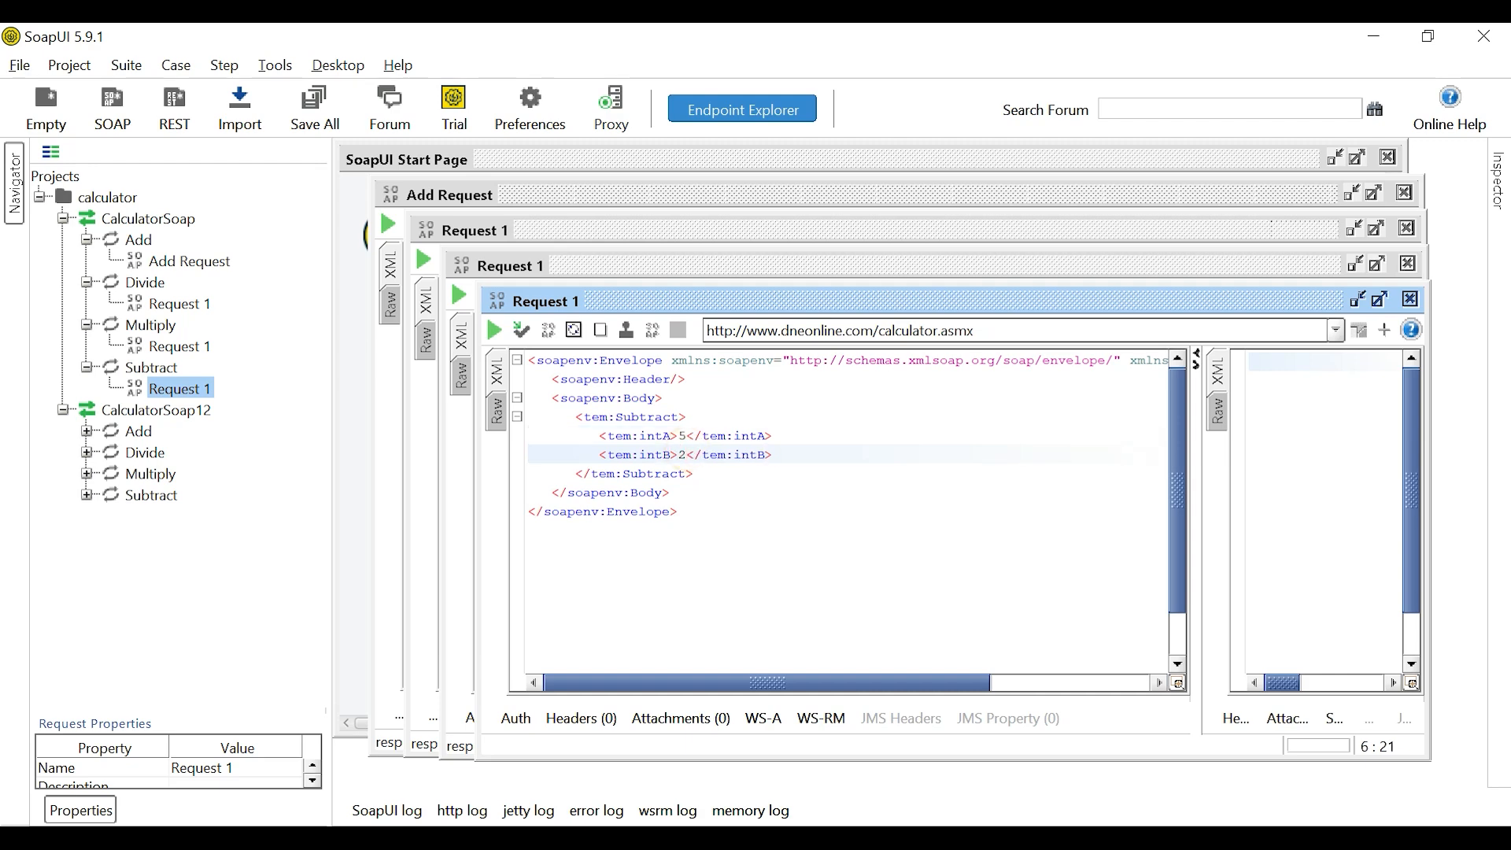
click(495, 331)
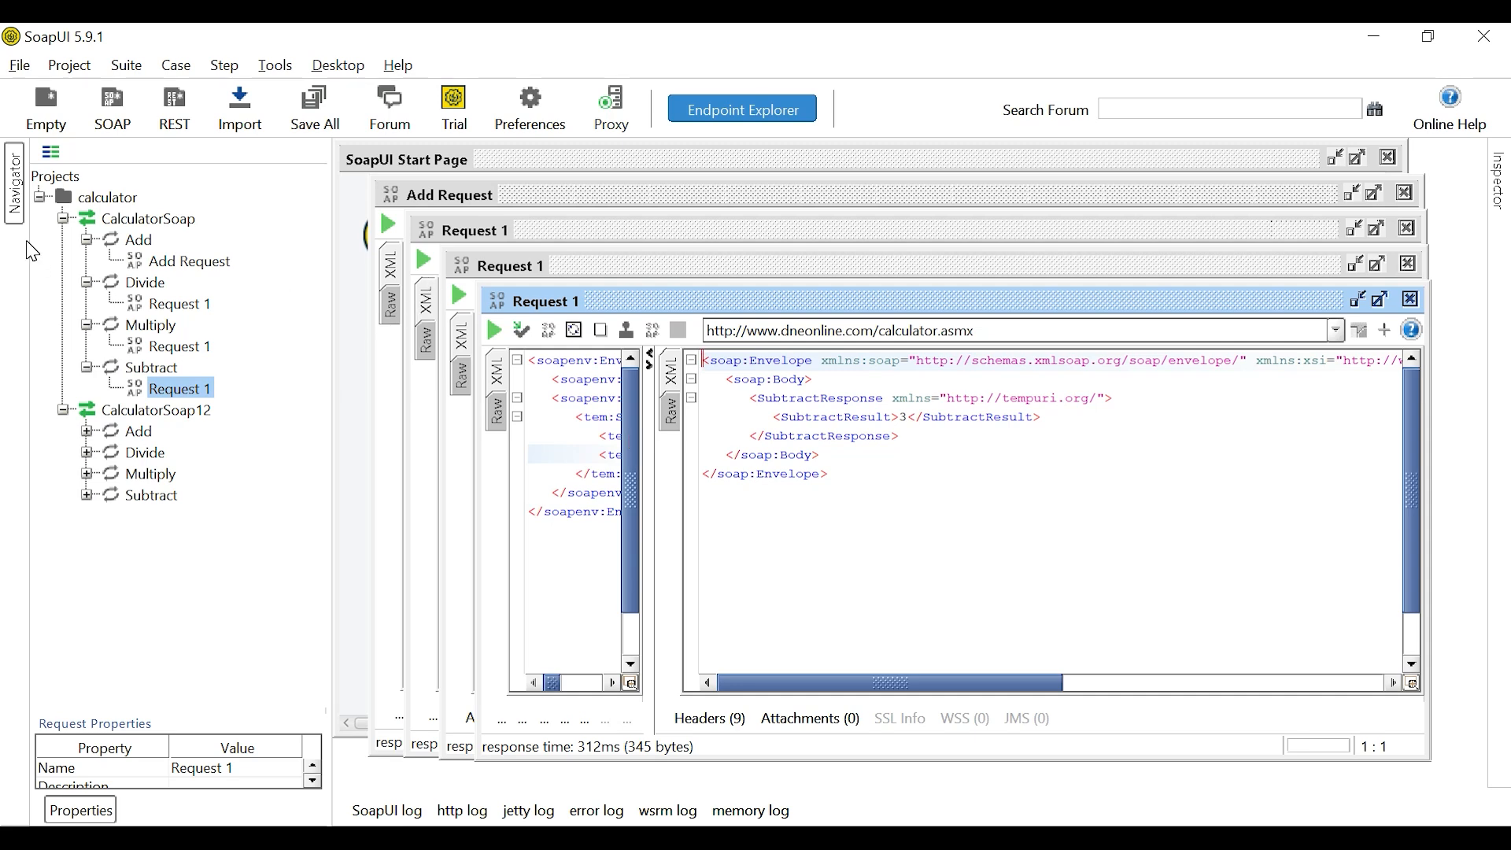
Generate a test suite named CalculatorSoap TestSuite from CalculatorSoap, with one test case for each operation, new empty requests and all four operations selected
right_click(128, 229)
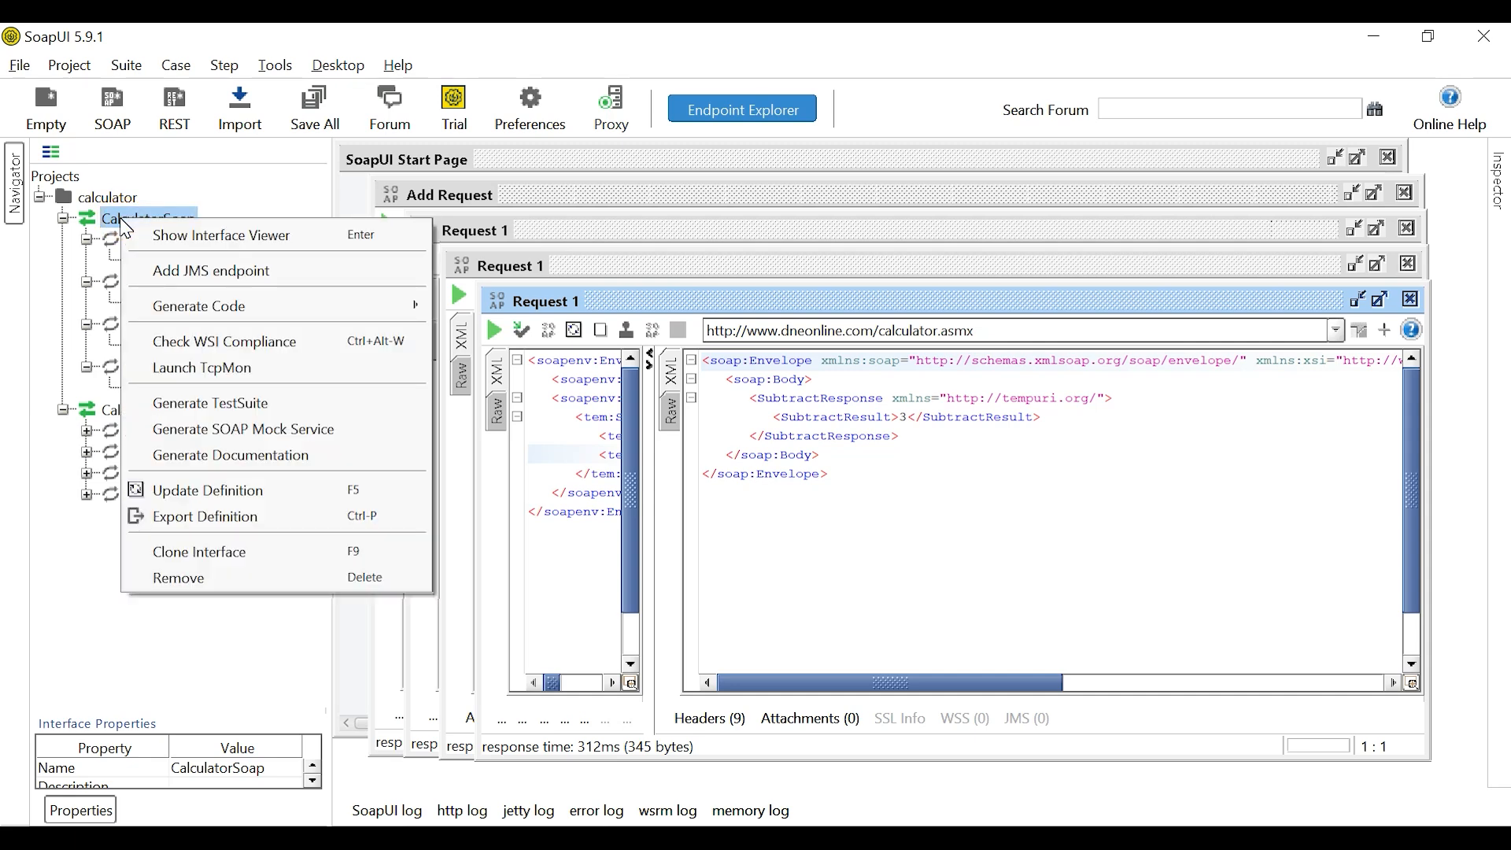
click(233, 409)
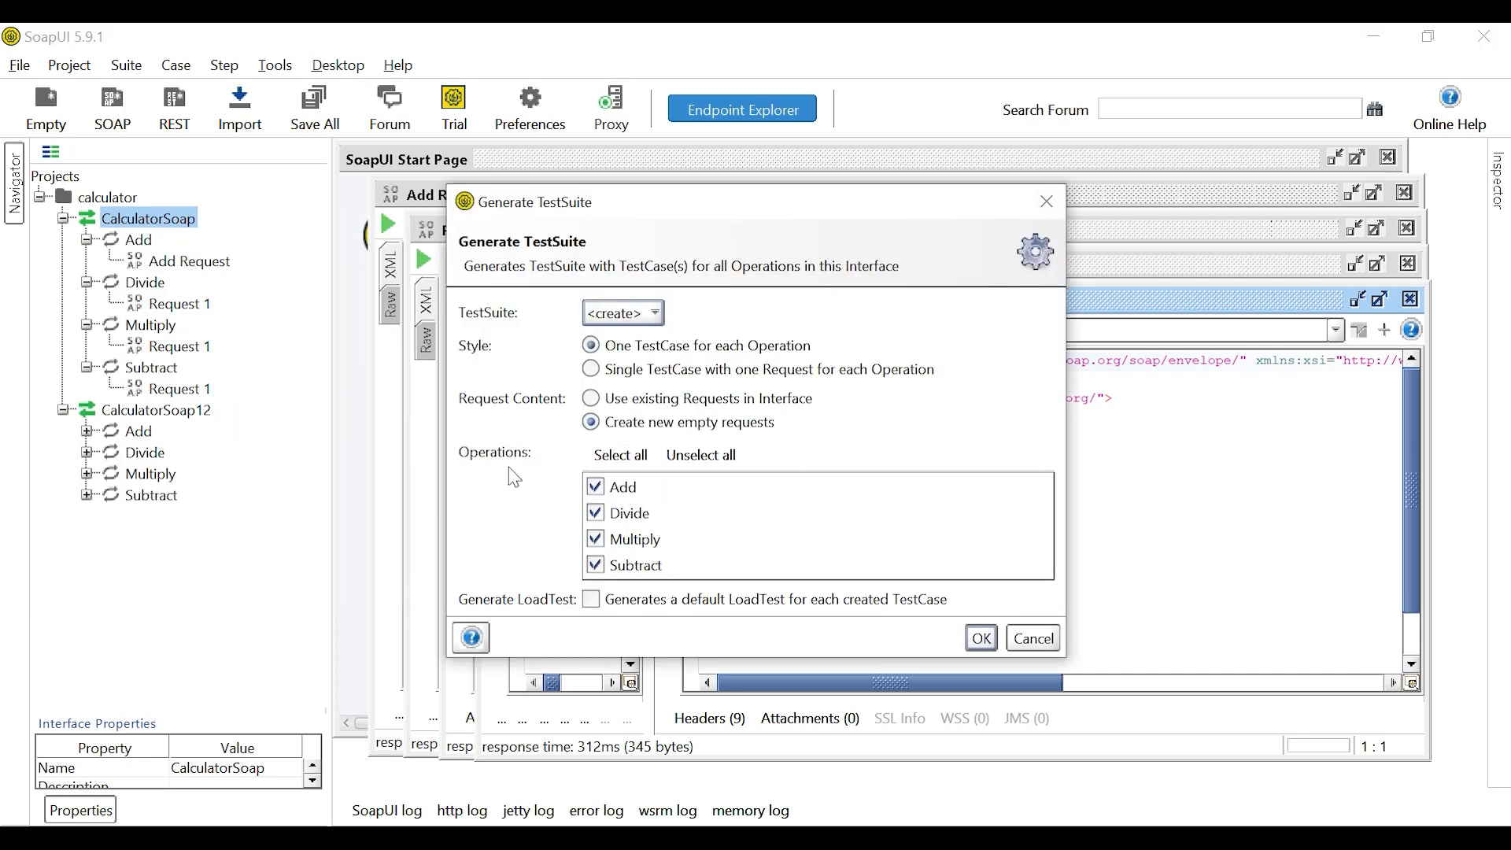
click(686, 464)
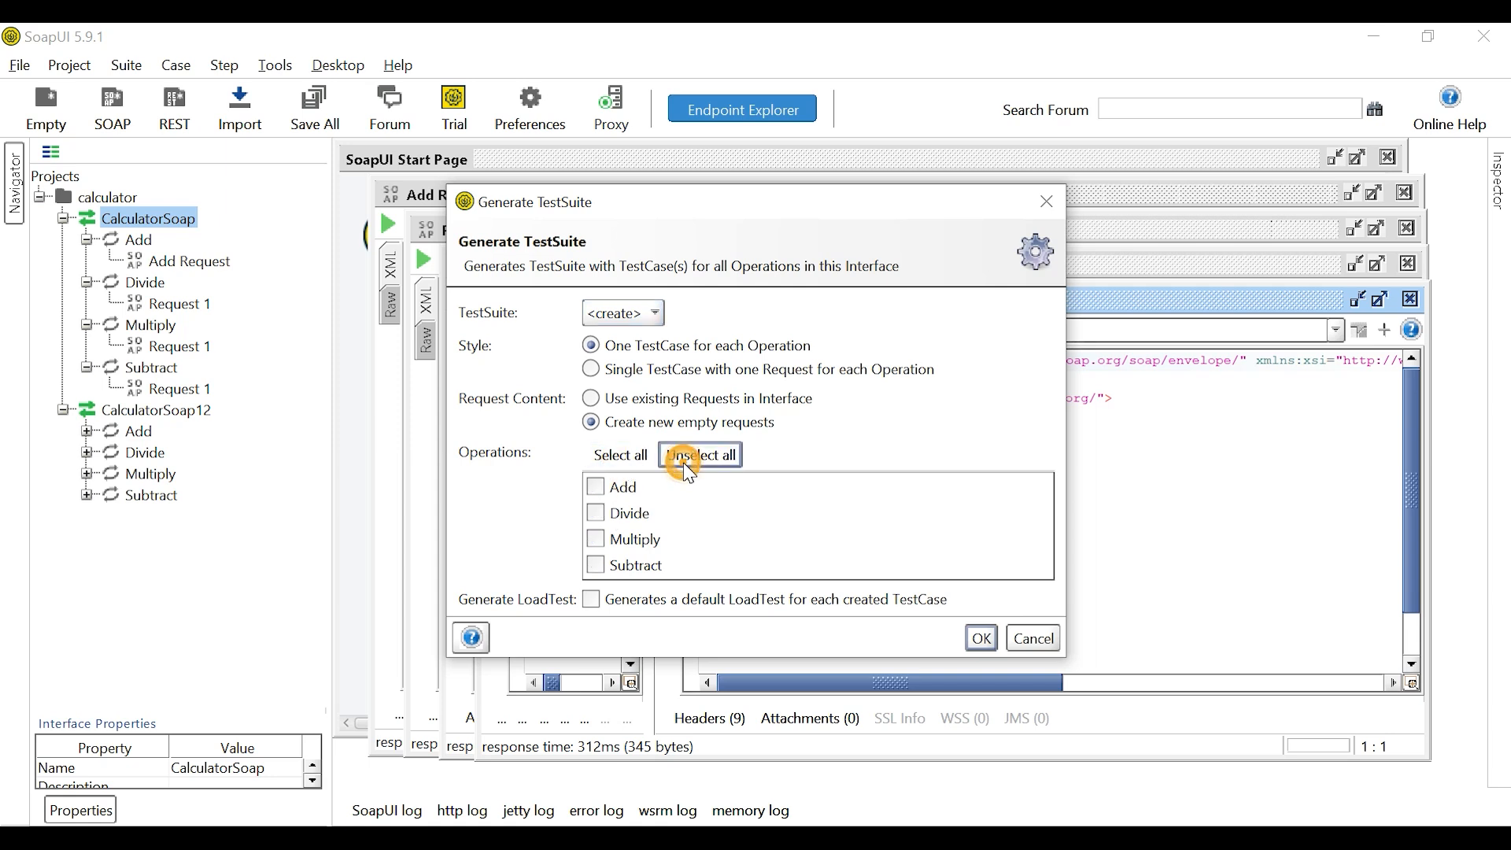
click(630, 465)
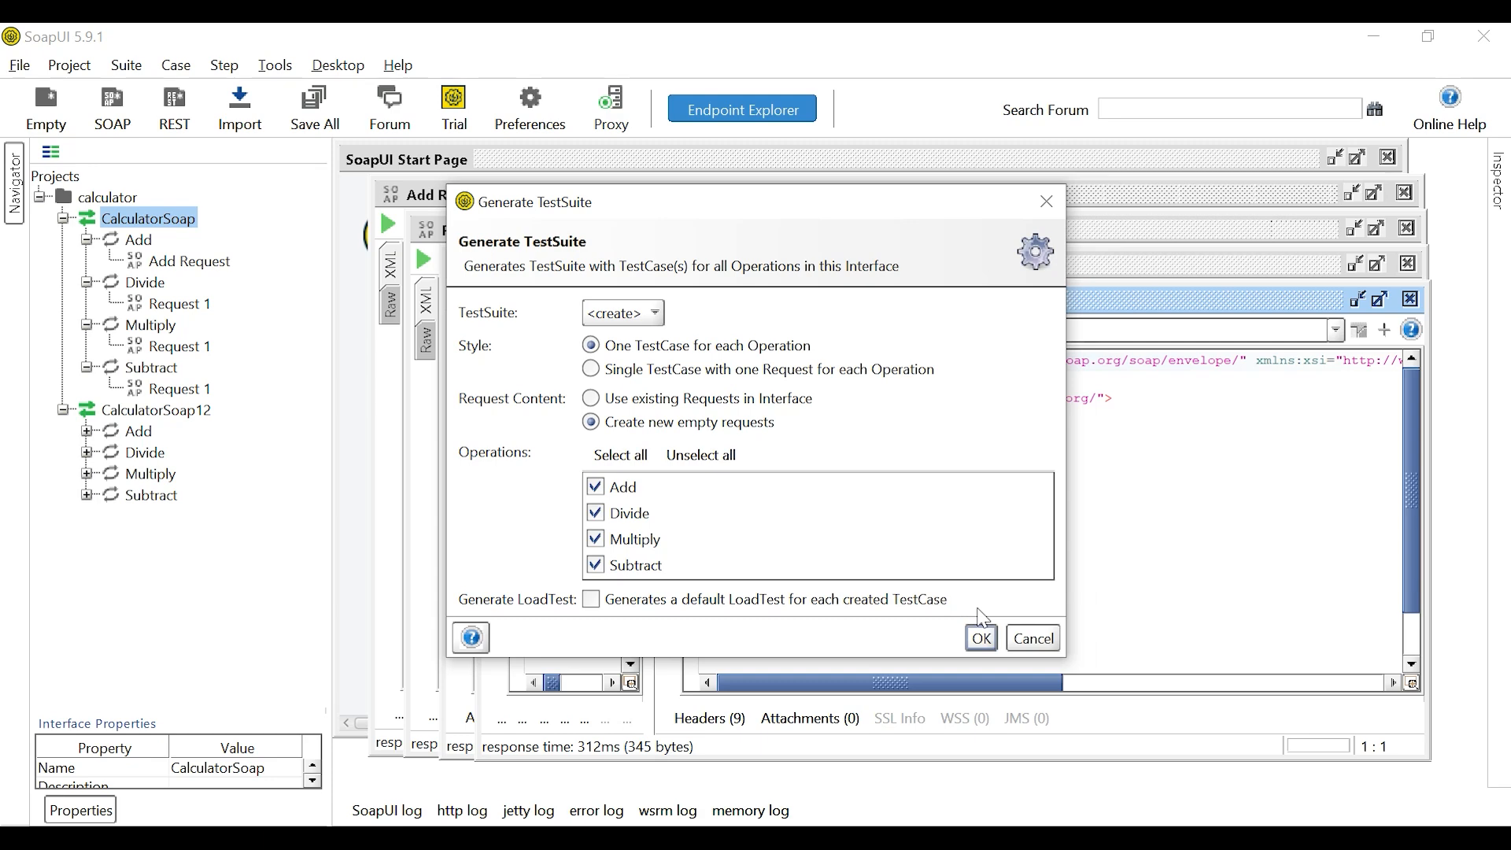
click(982, 638)
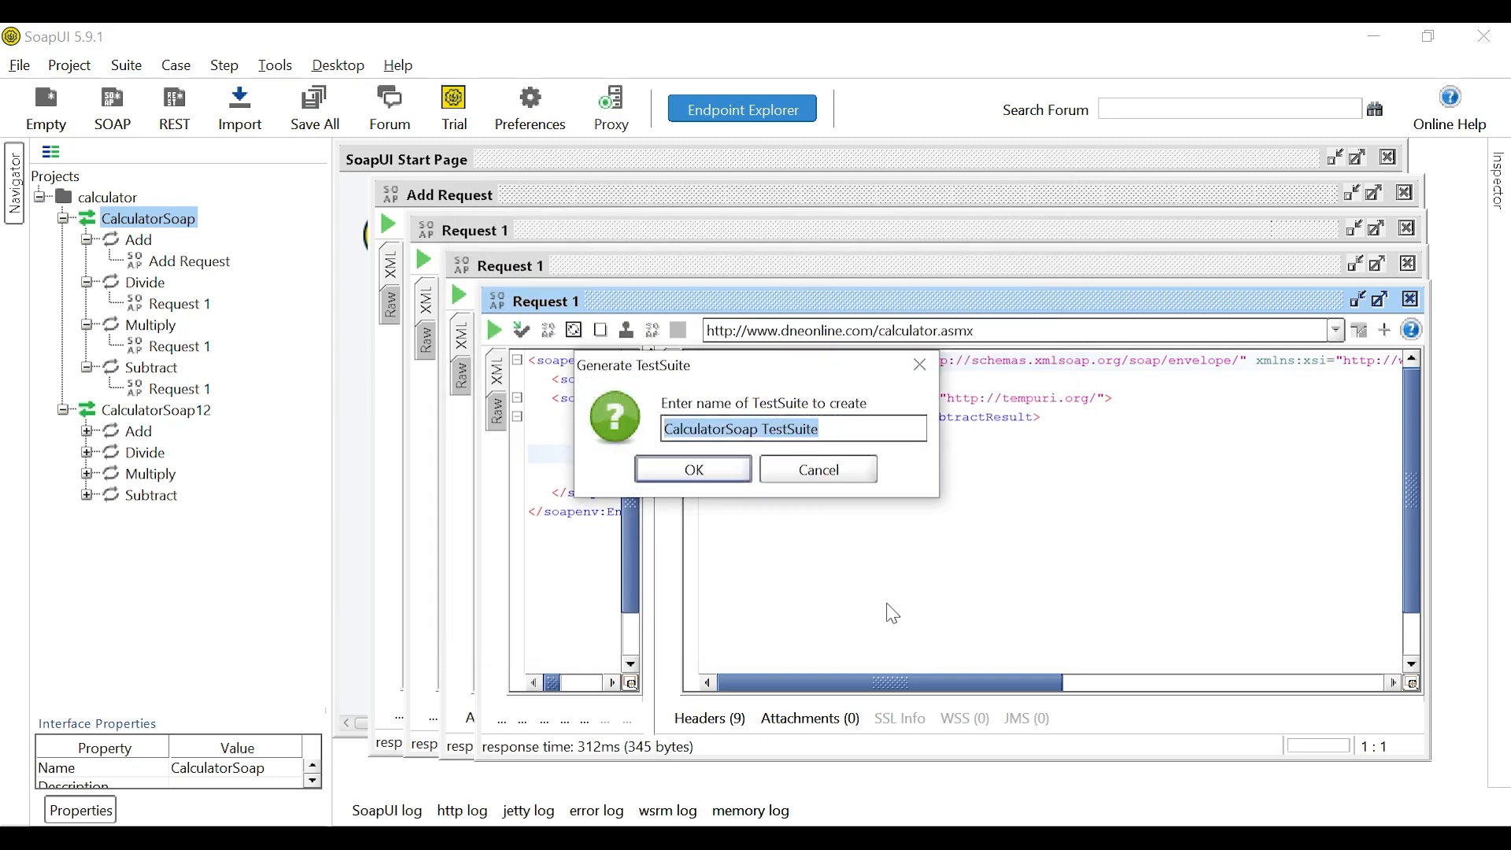
click(726, 479)
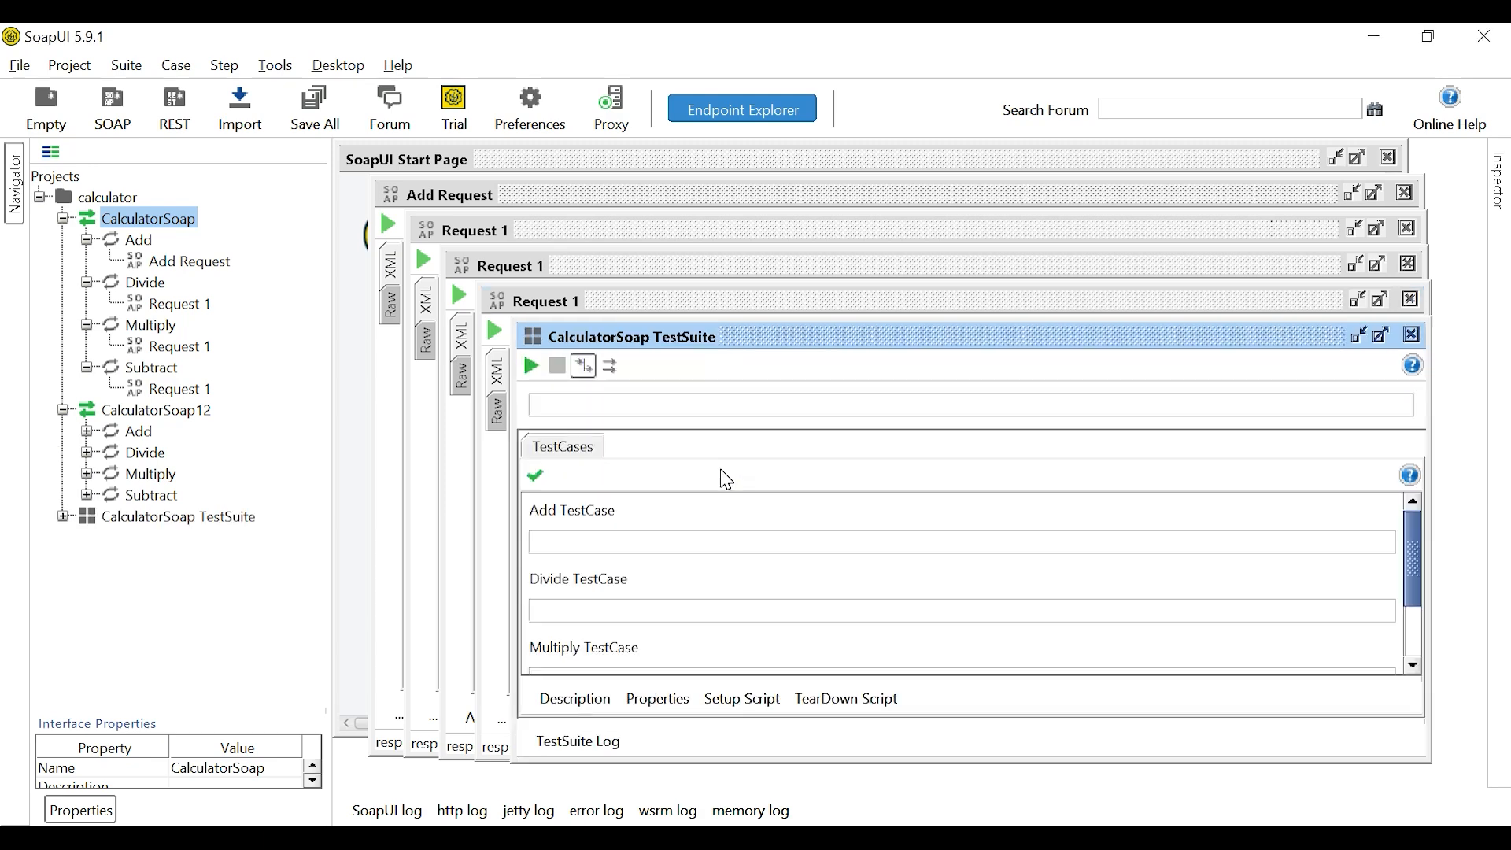
Open Add TestCase from CalculatorSoap TestSuite in a maximized window, run it and close its window
click(62, 517)
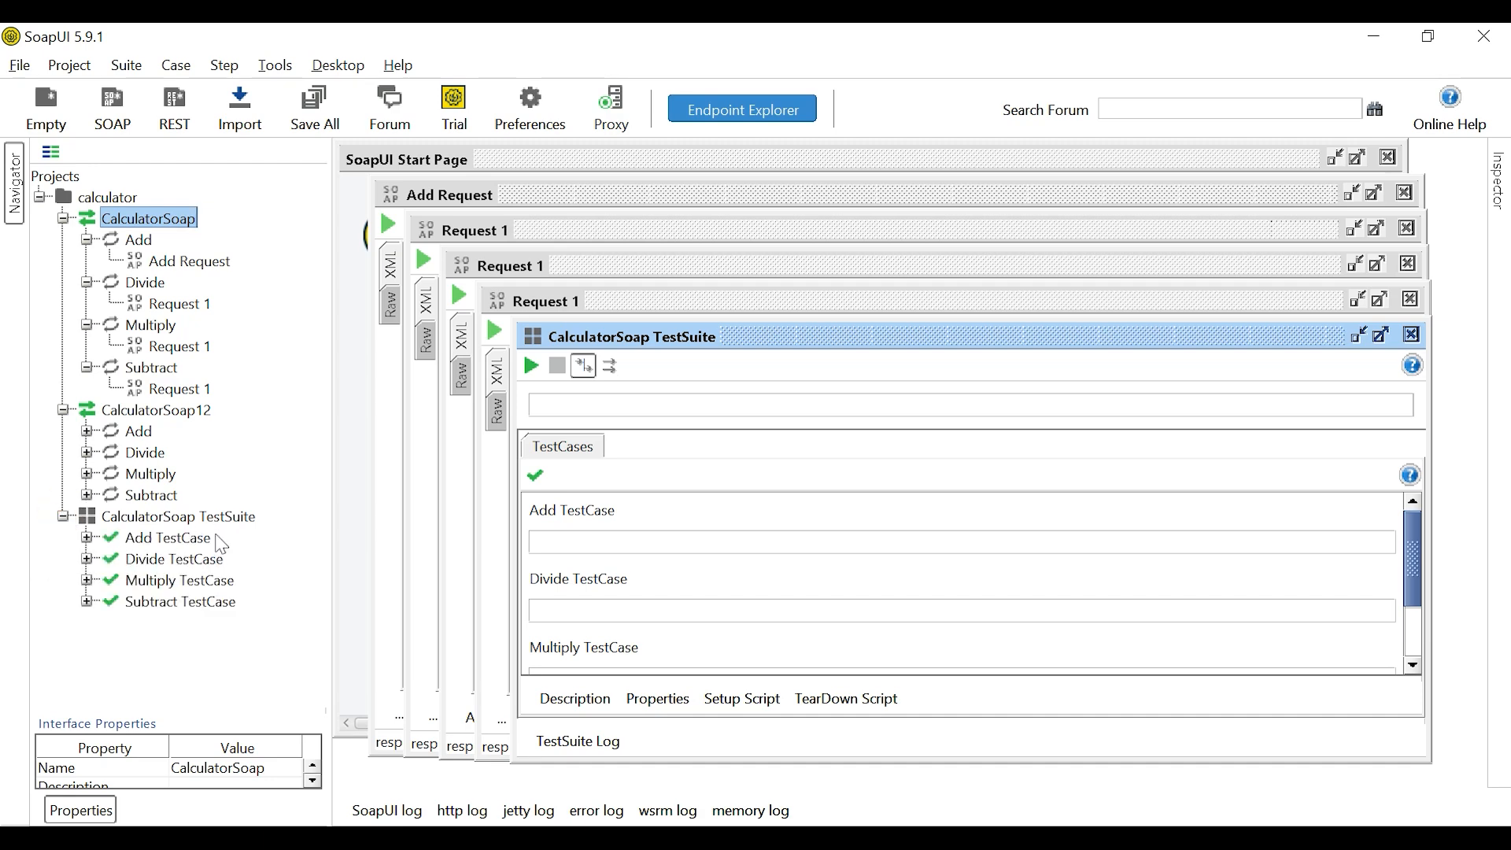
click(87, 539)
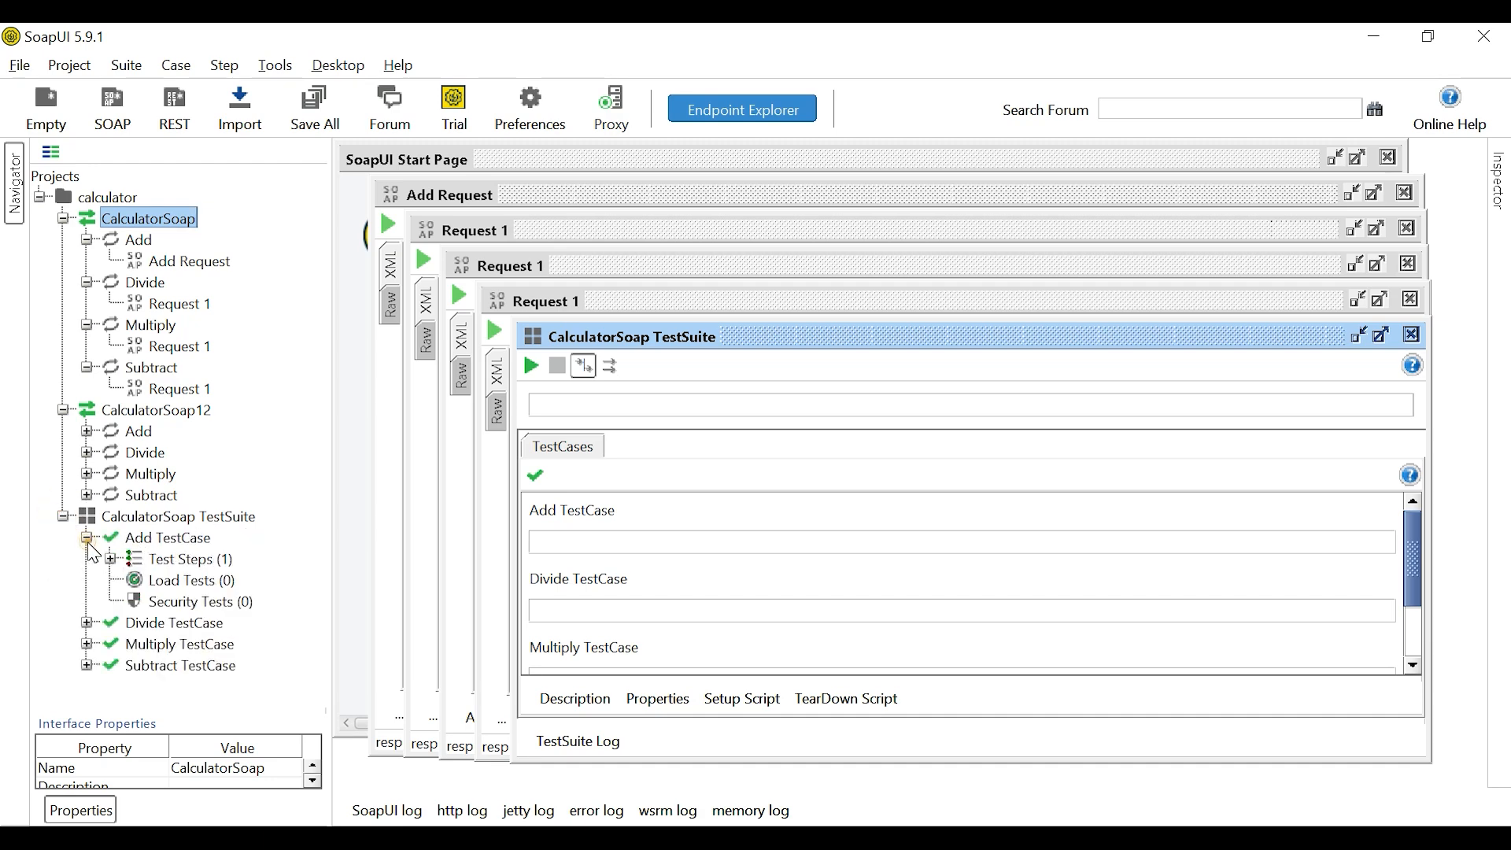
double_click(193, 563)
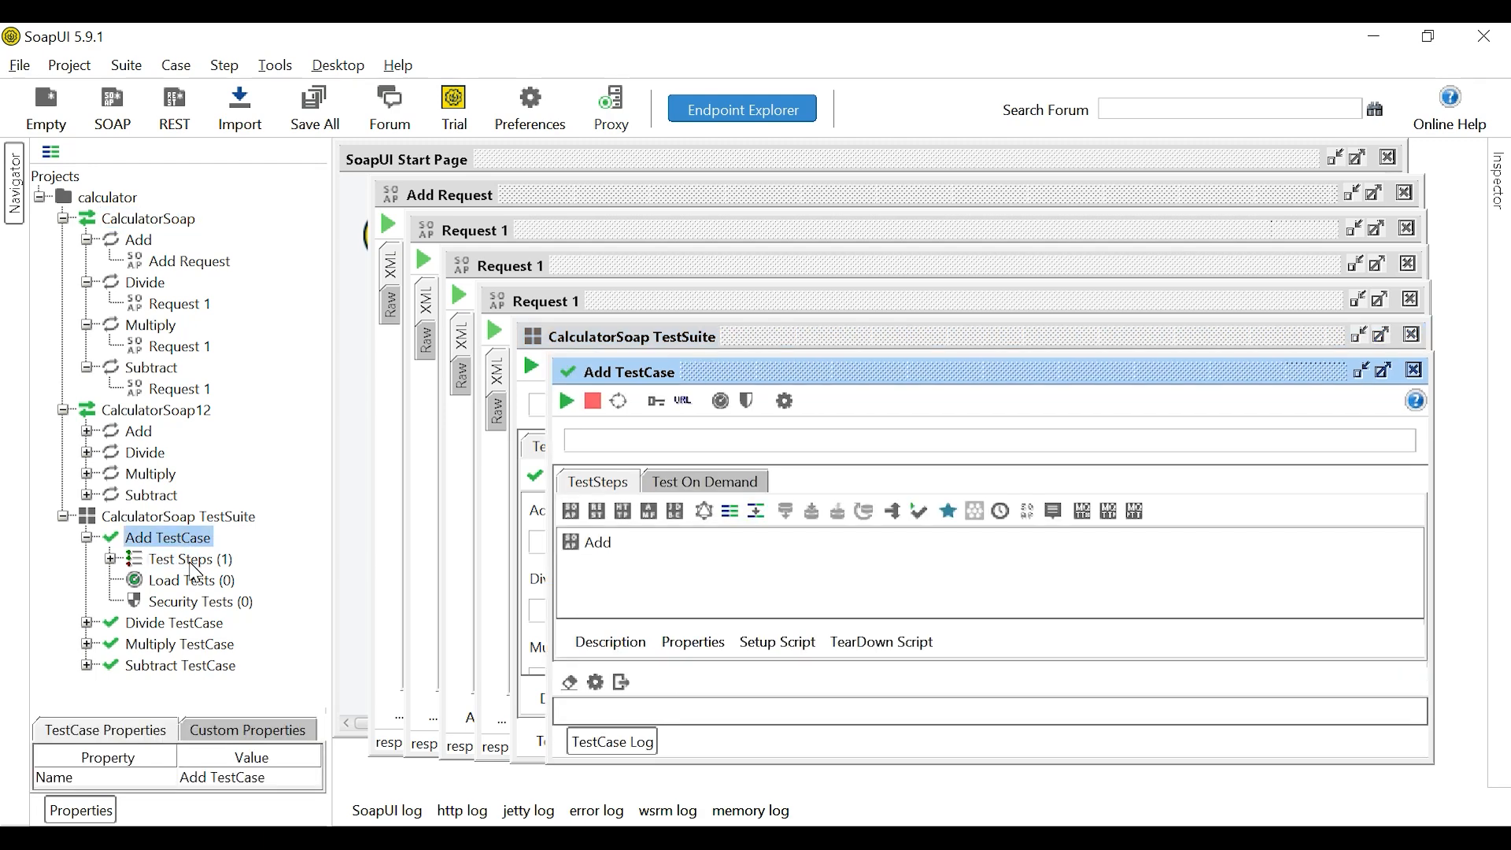
click(1385, 371)
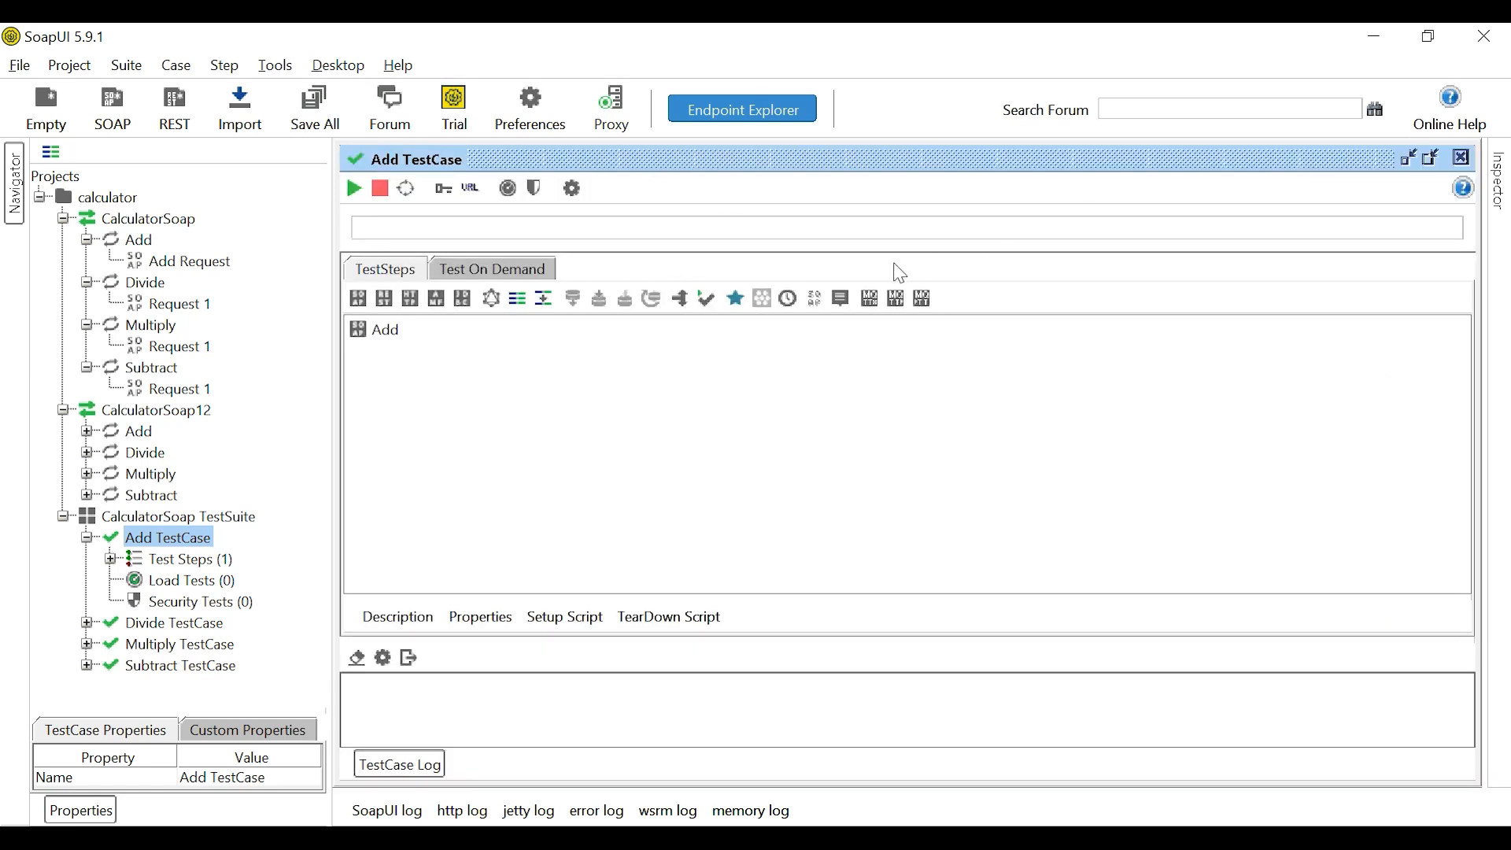
double_click(174, 564)
double_click(193, 561)
click(354, 190)
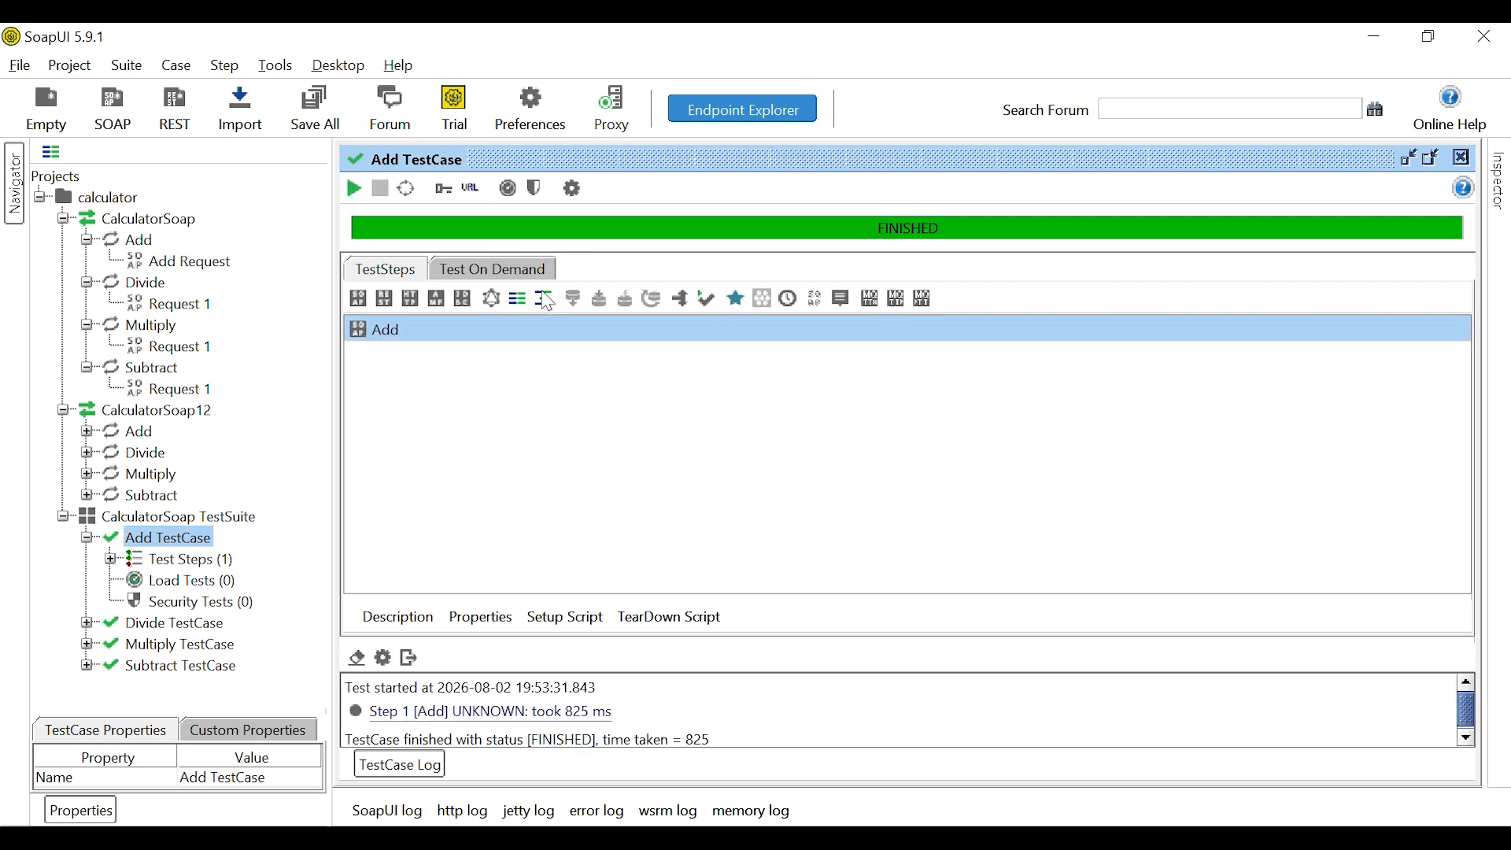
click(387, 271)
click(1458, 162)
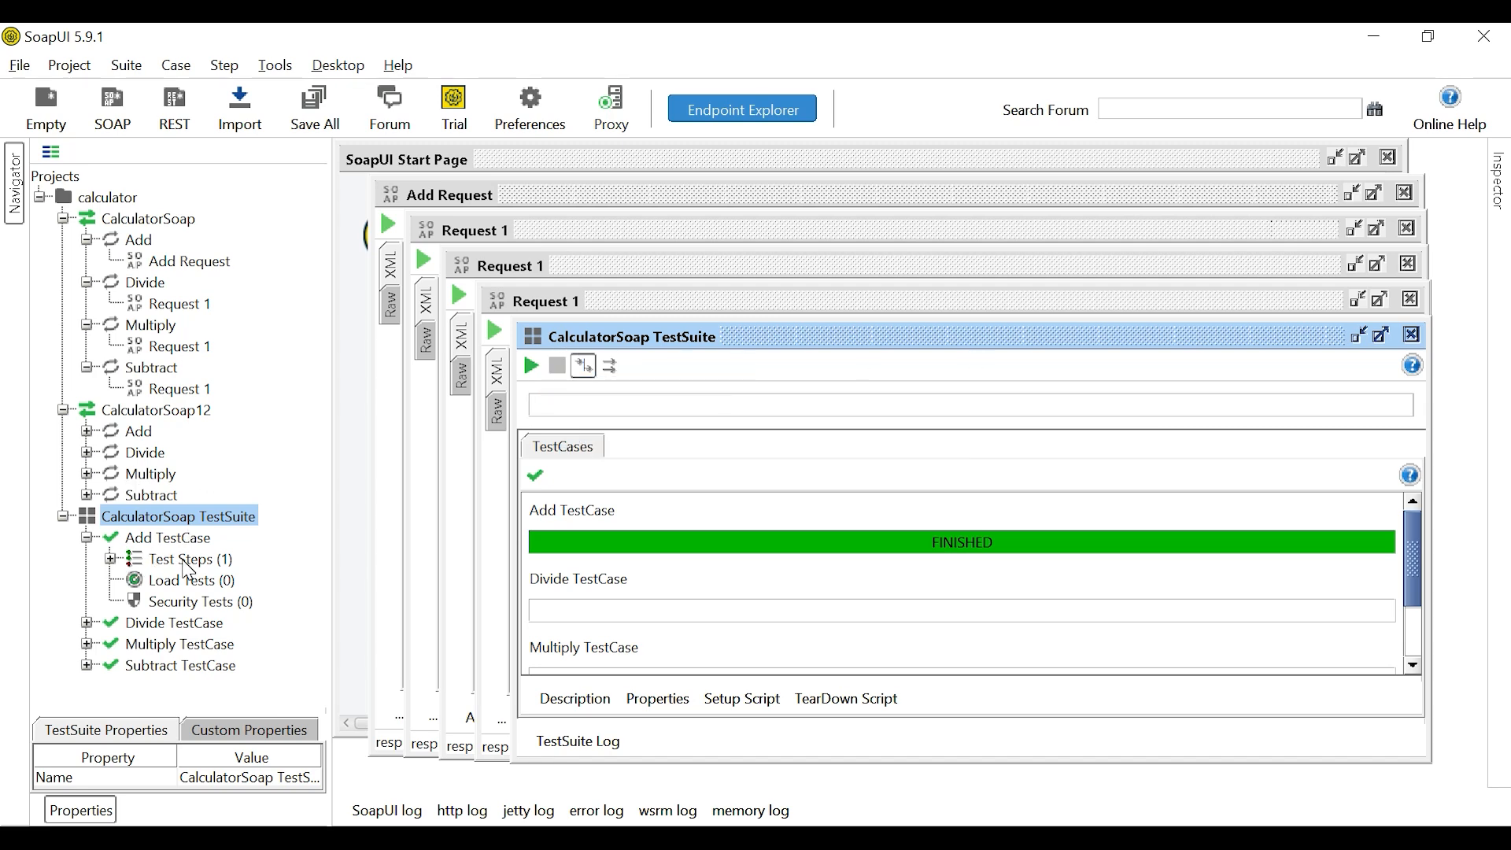
Reopen Add TestCase, run it once more and close it
double_click(166, 539)
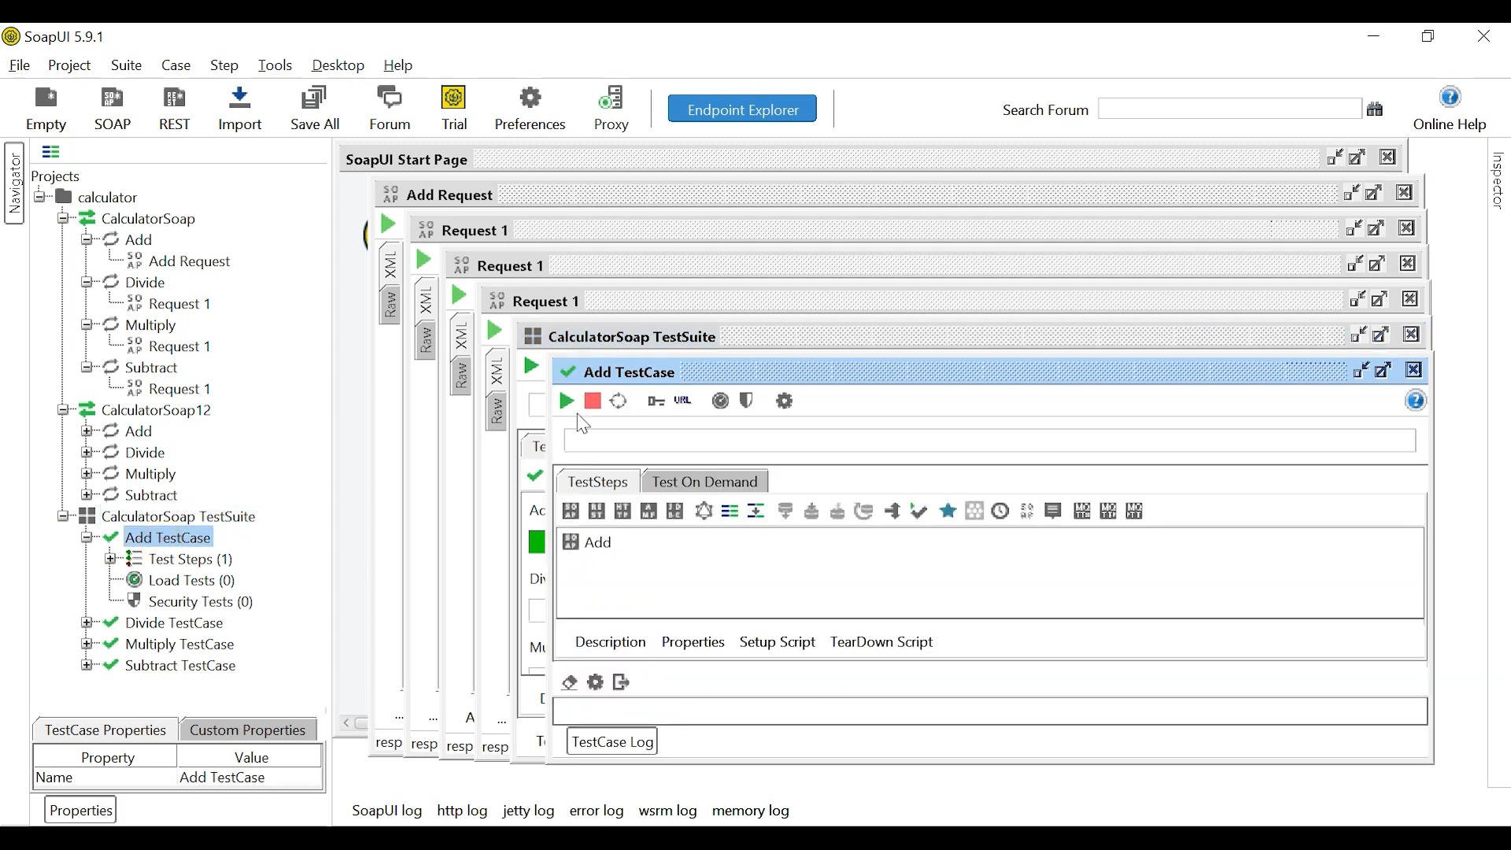
click(567, 401)
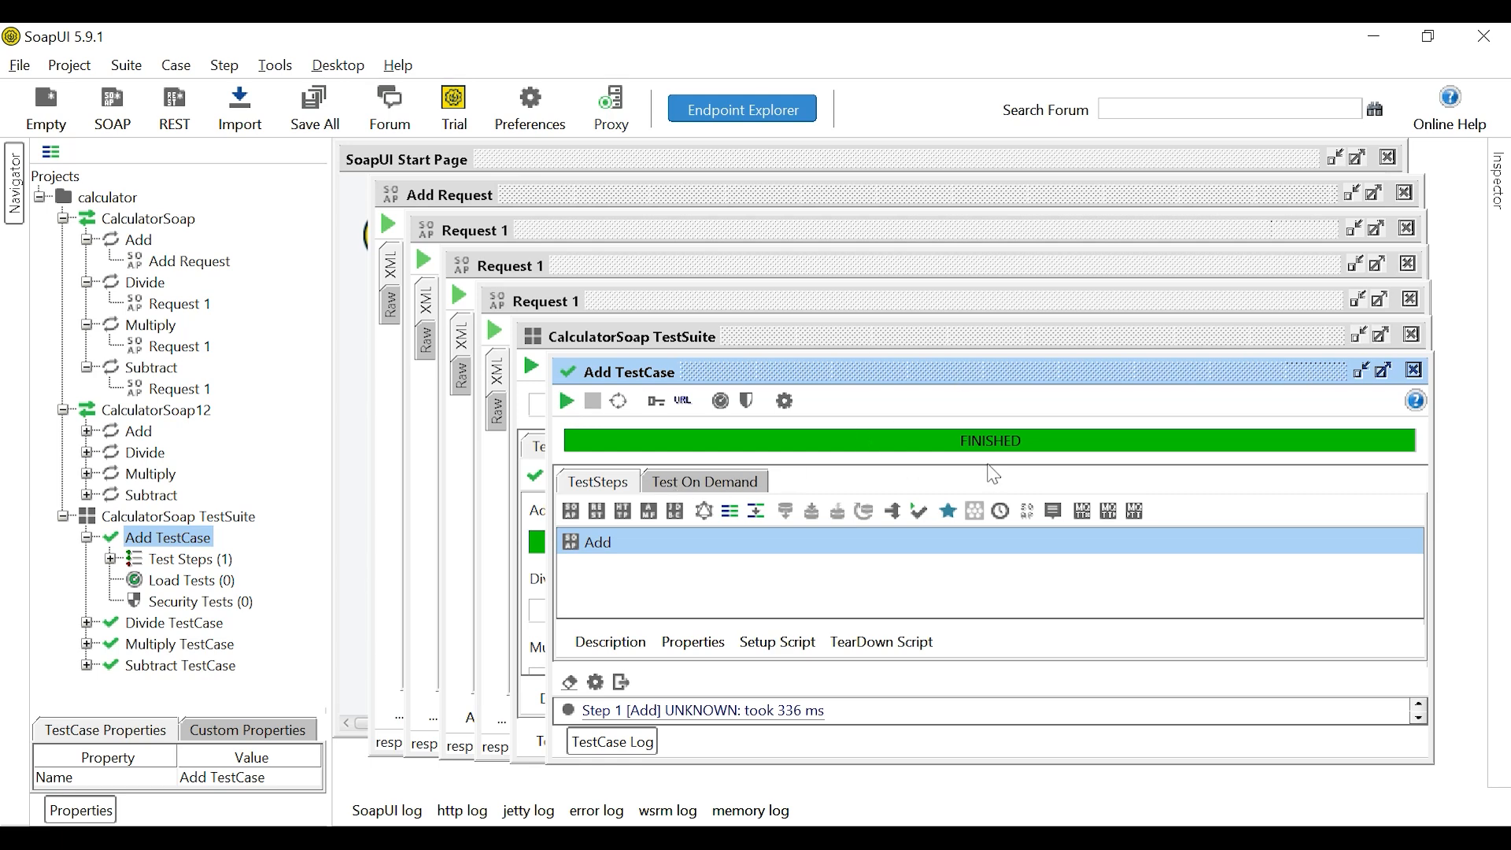
click(1415, 371)
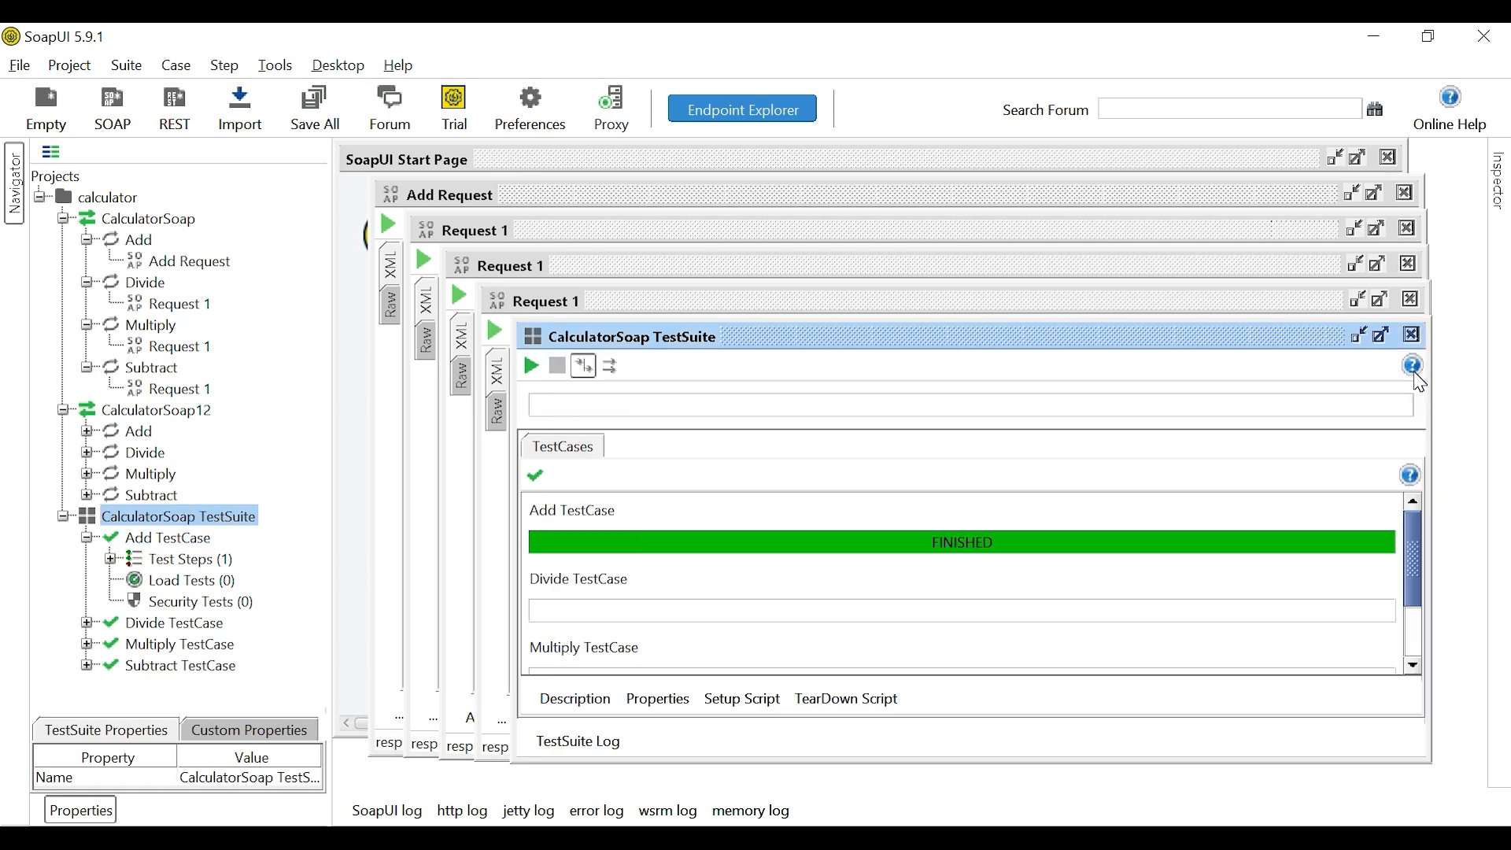
Close the CalculatorSoap TestSuite window and all four open request windows, leaving only the start page
click(1413, 337)
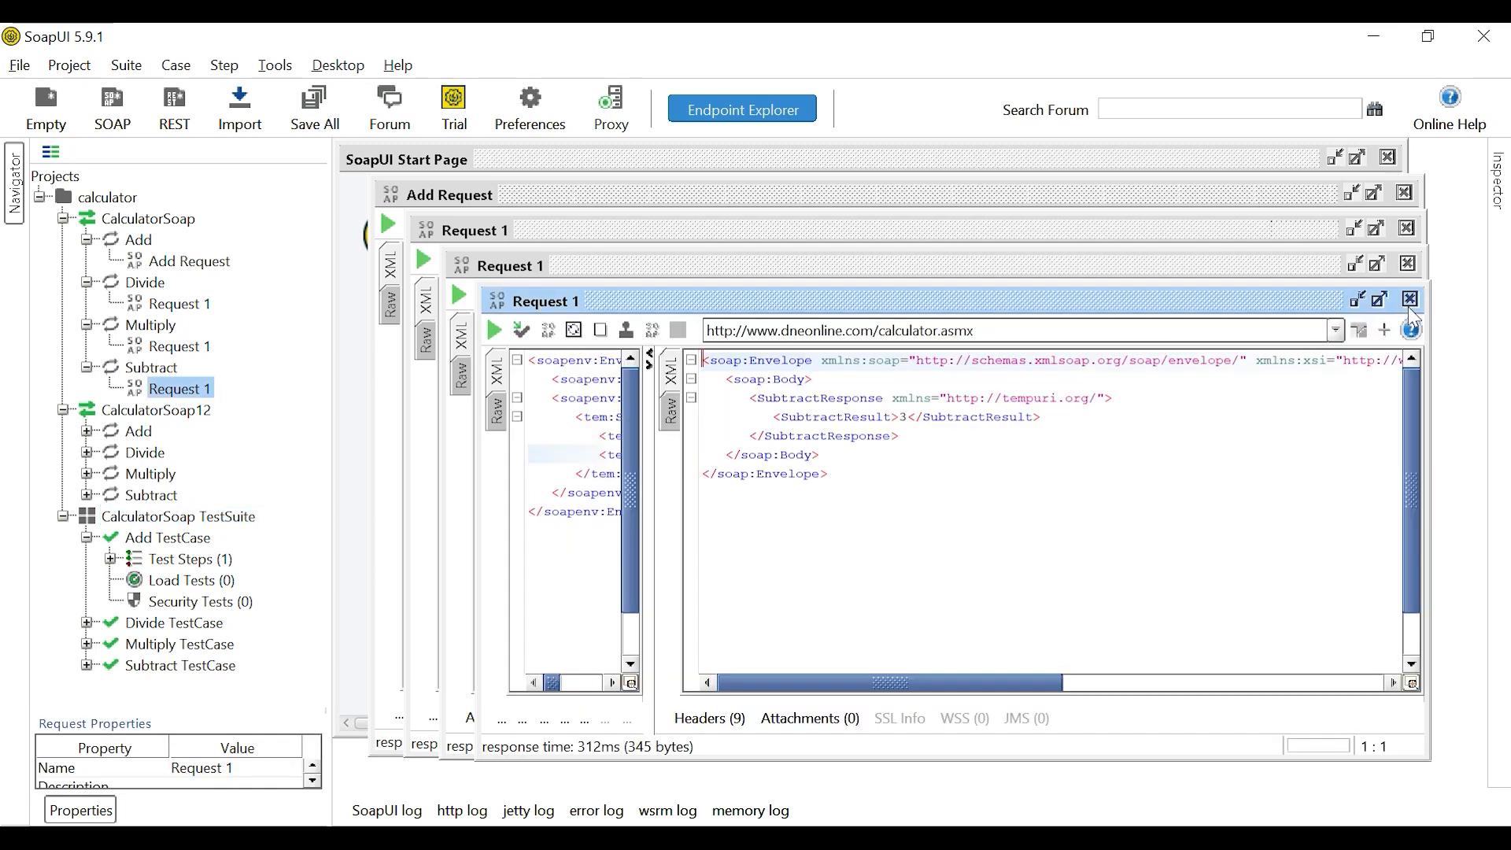
click(1412, 304)
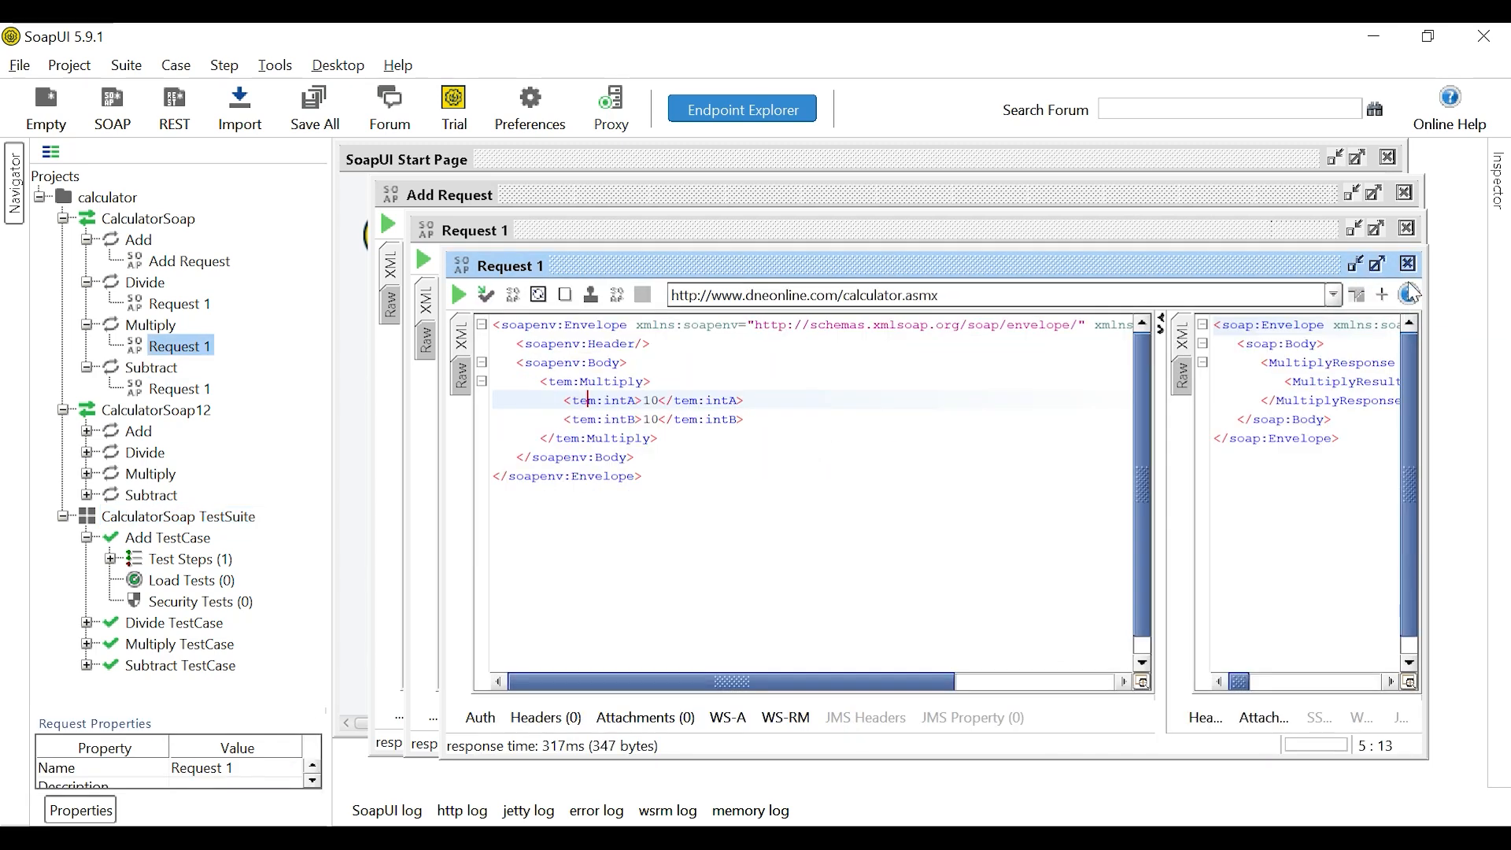
click(1409, 264)
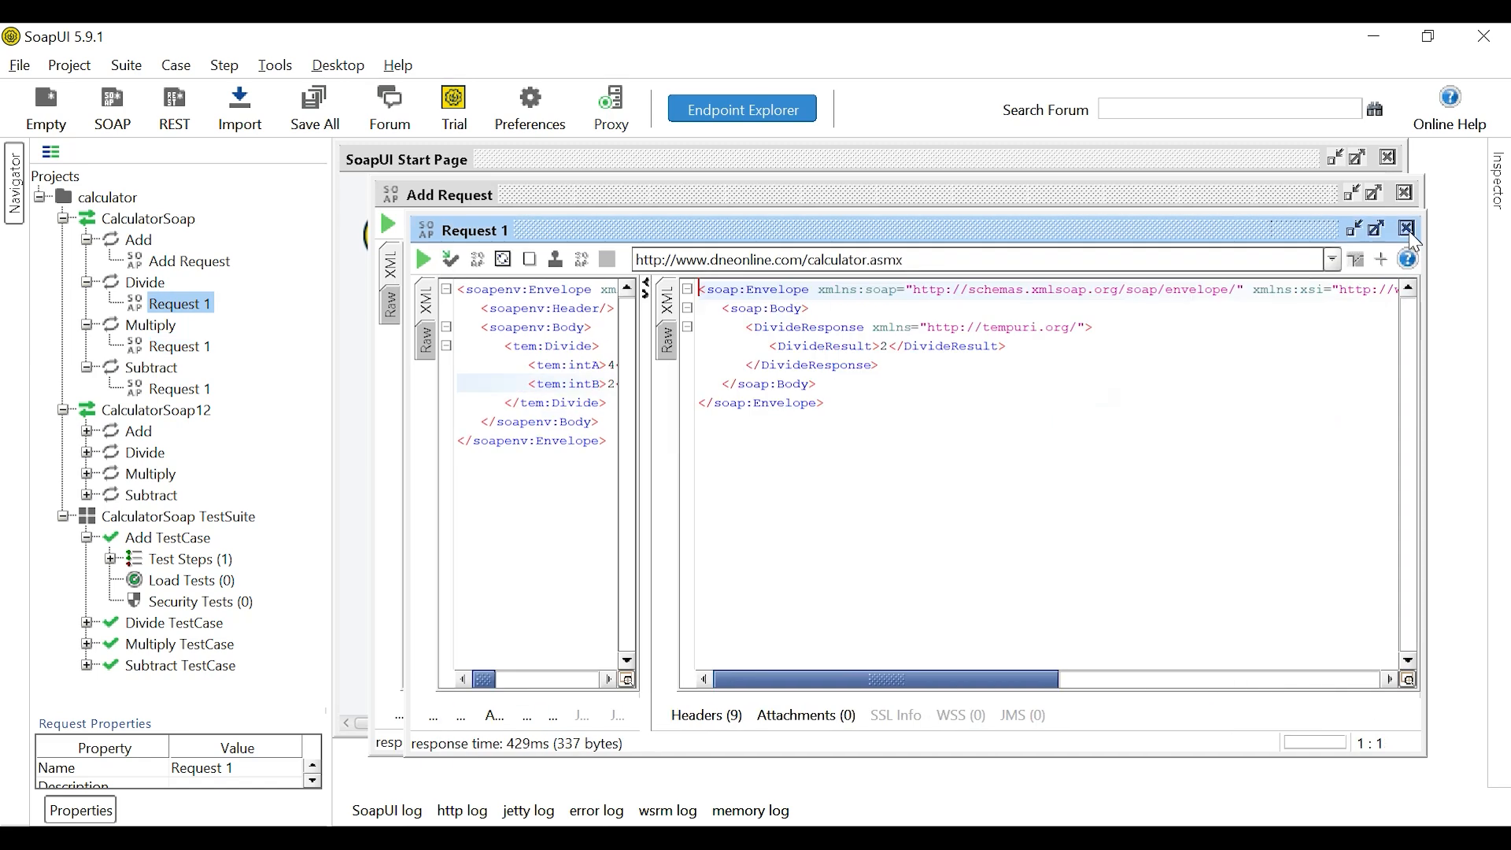
click(1408, 229)
click(1405, 194)
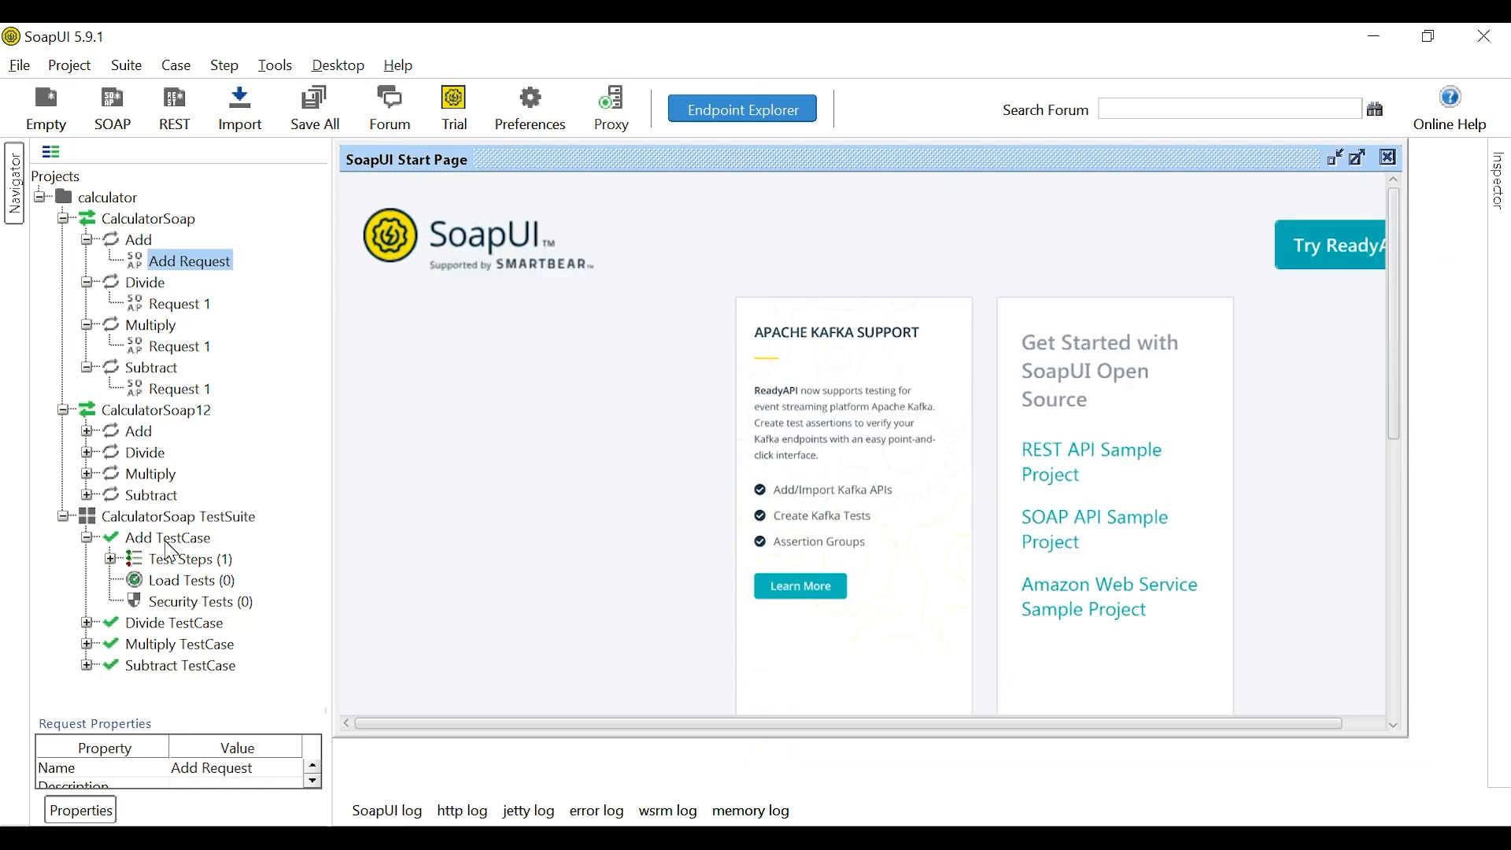
Open the Add test step of Add TestCase and set both intA and intB to 5 in its request
click(111, 559)
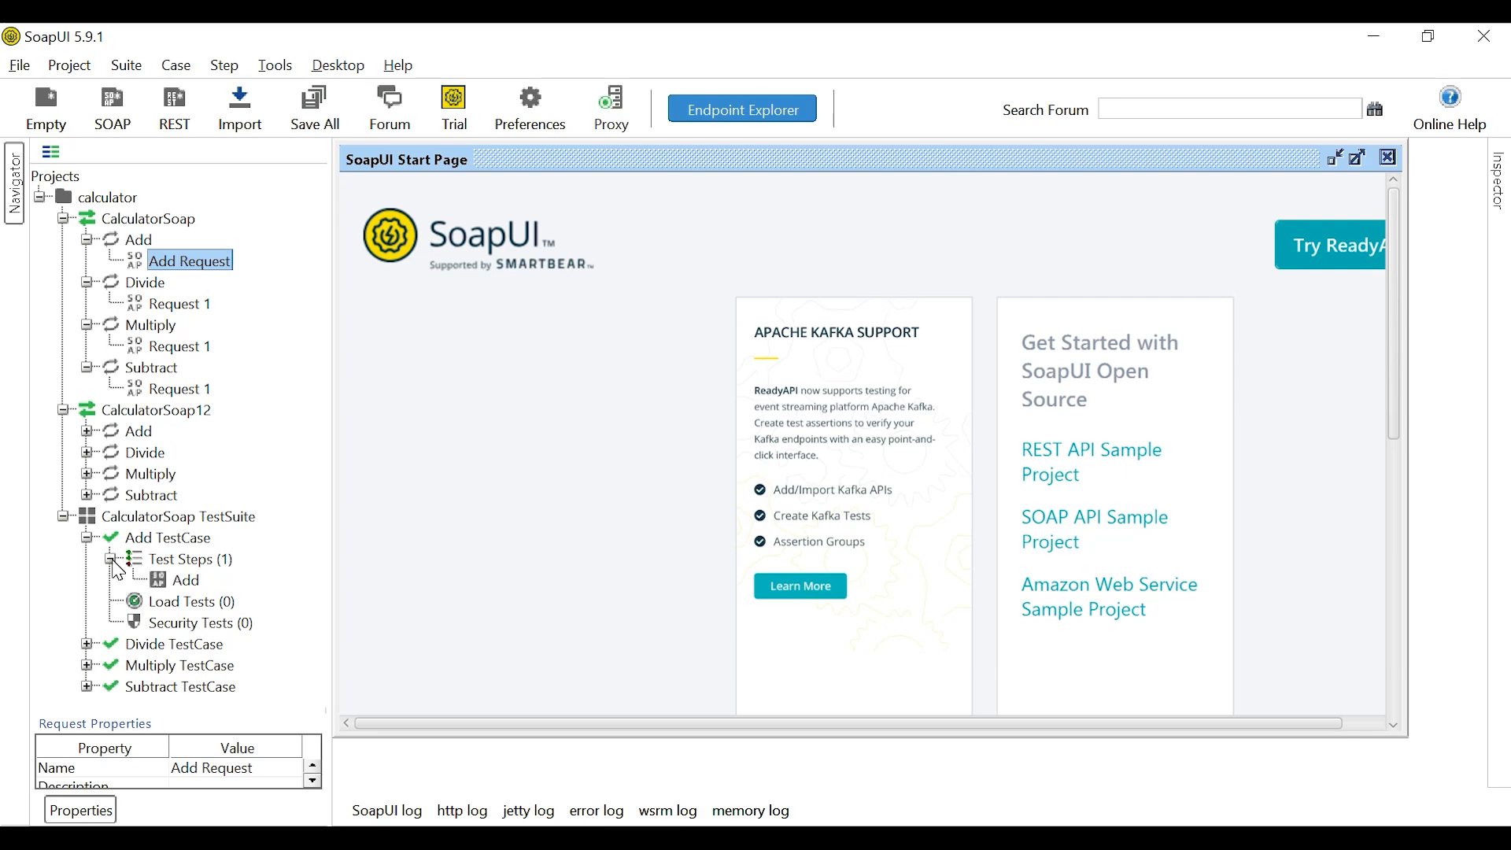
double_click(169, 582)
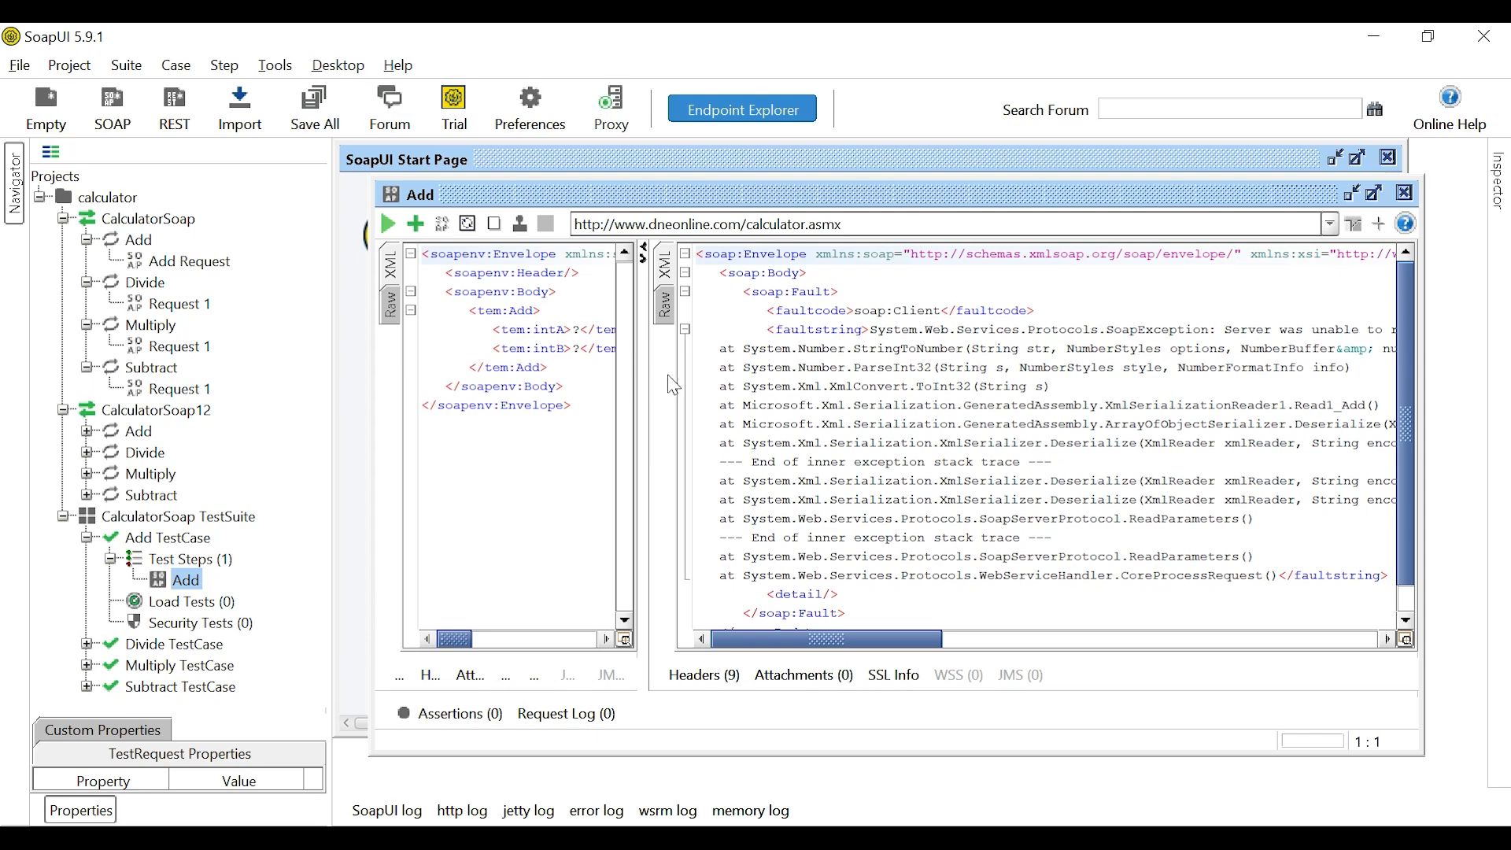
click(571, 326)
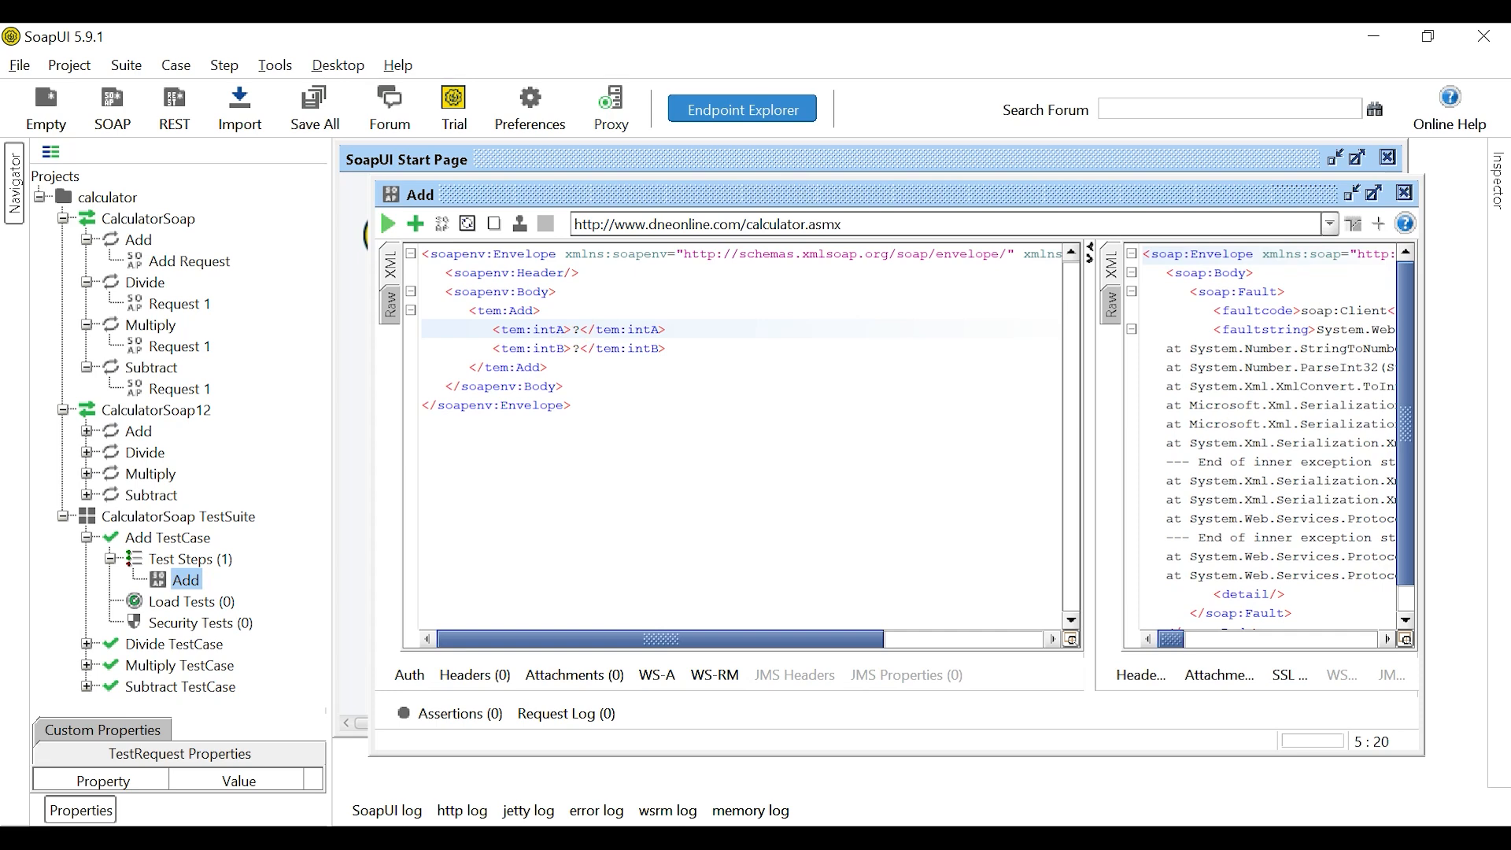
click(580, 328)
key(BackSpace)
text(5)
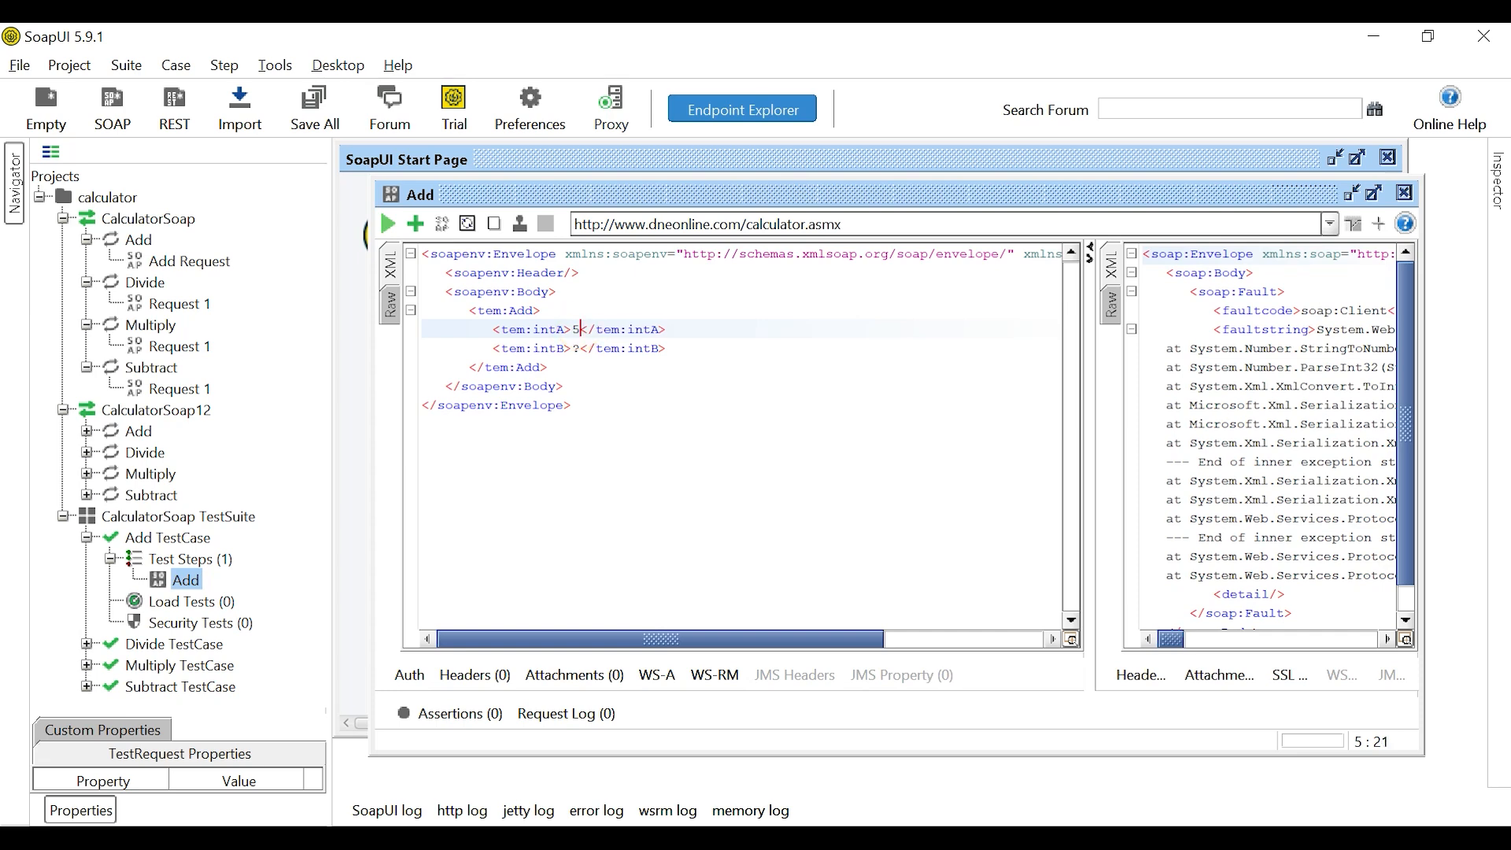
key(Down)
key(BackSpace)
text(5)
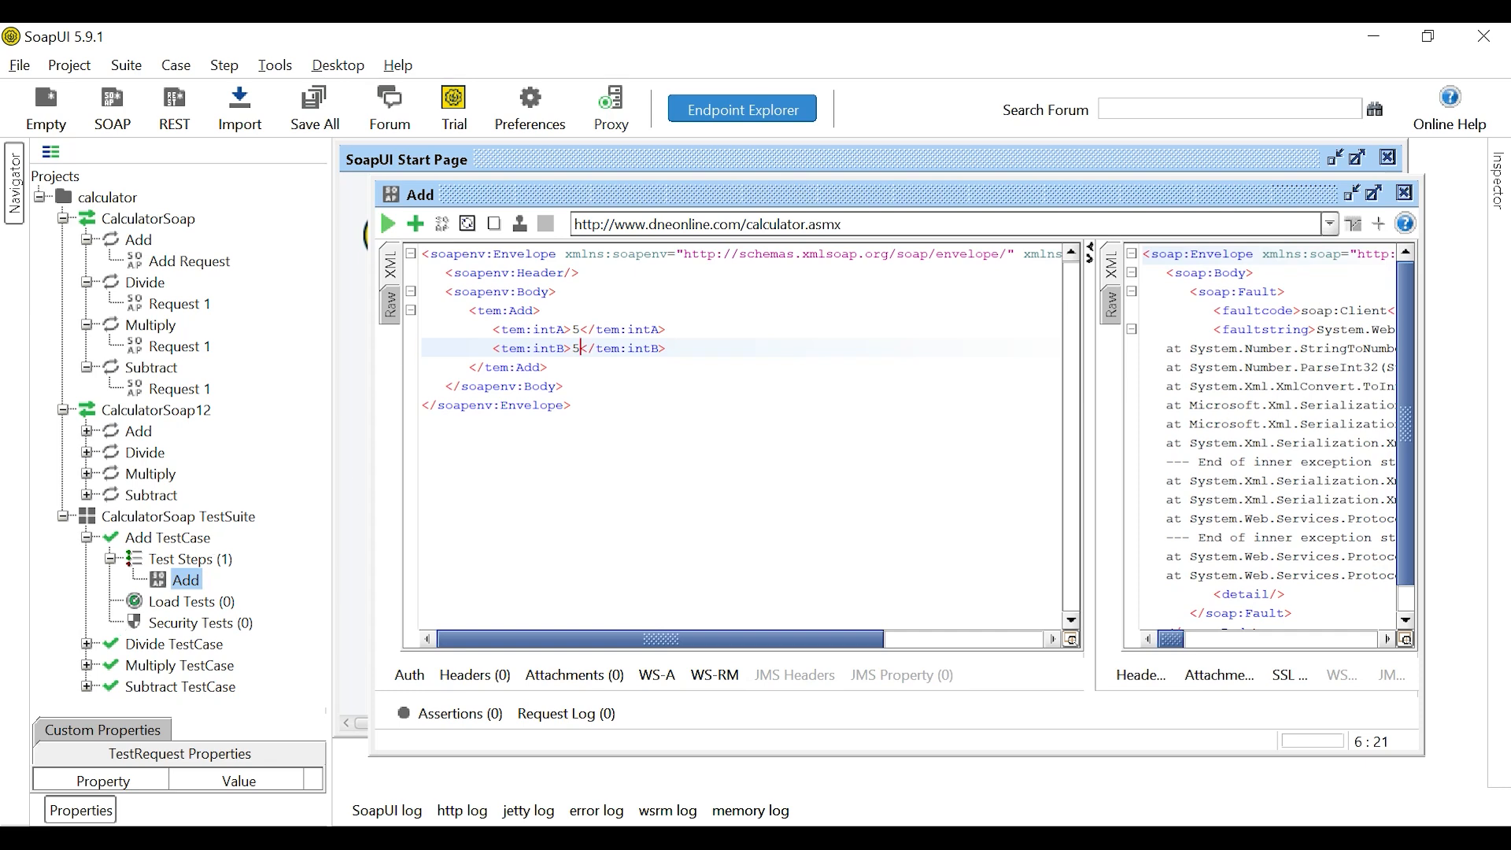
Submit the Add test step's request, wait for the response and submit it a second time
click(389, 226)
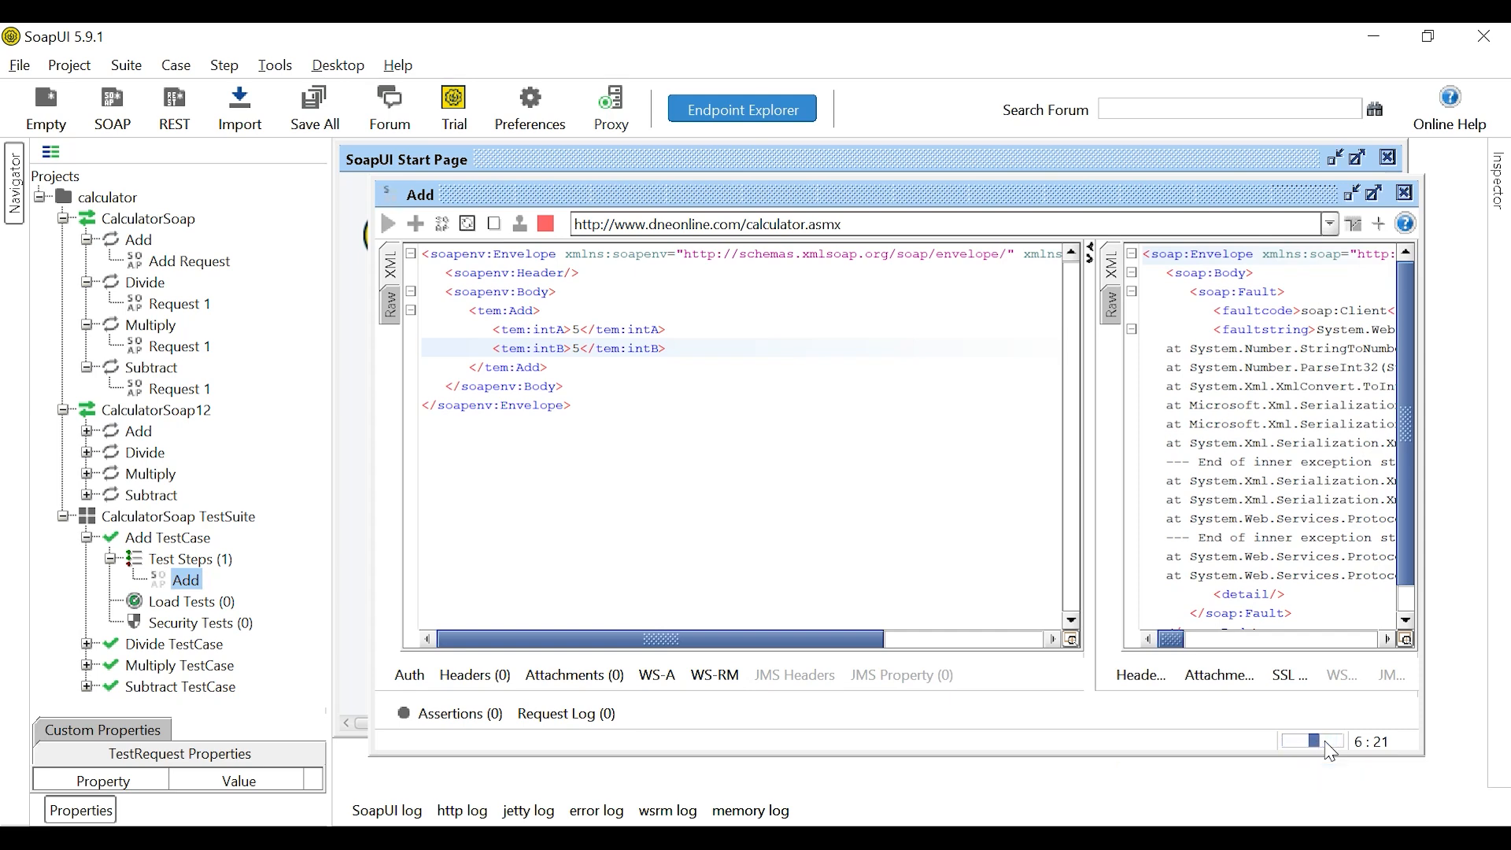
drag(1183, 653, 1112, 664)
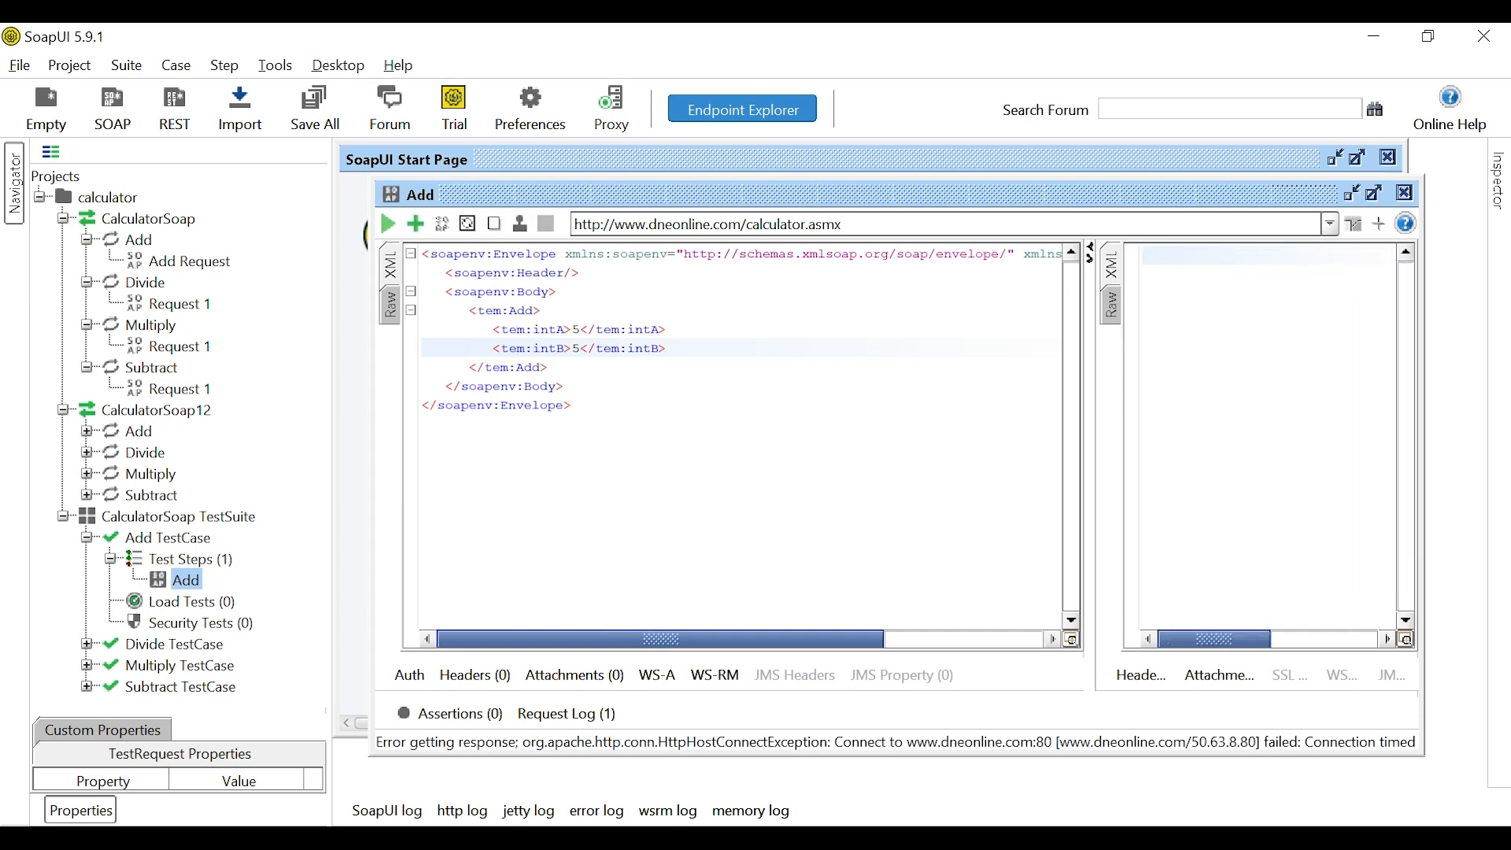
click(388, 225)
scroll(769, 641, right, 3)
scroll(822, 641, left, 3)
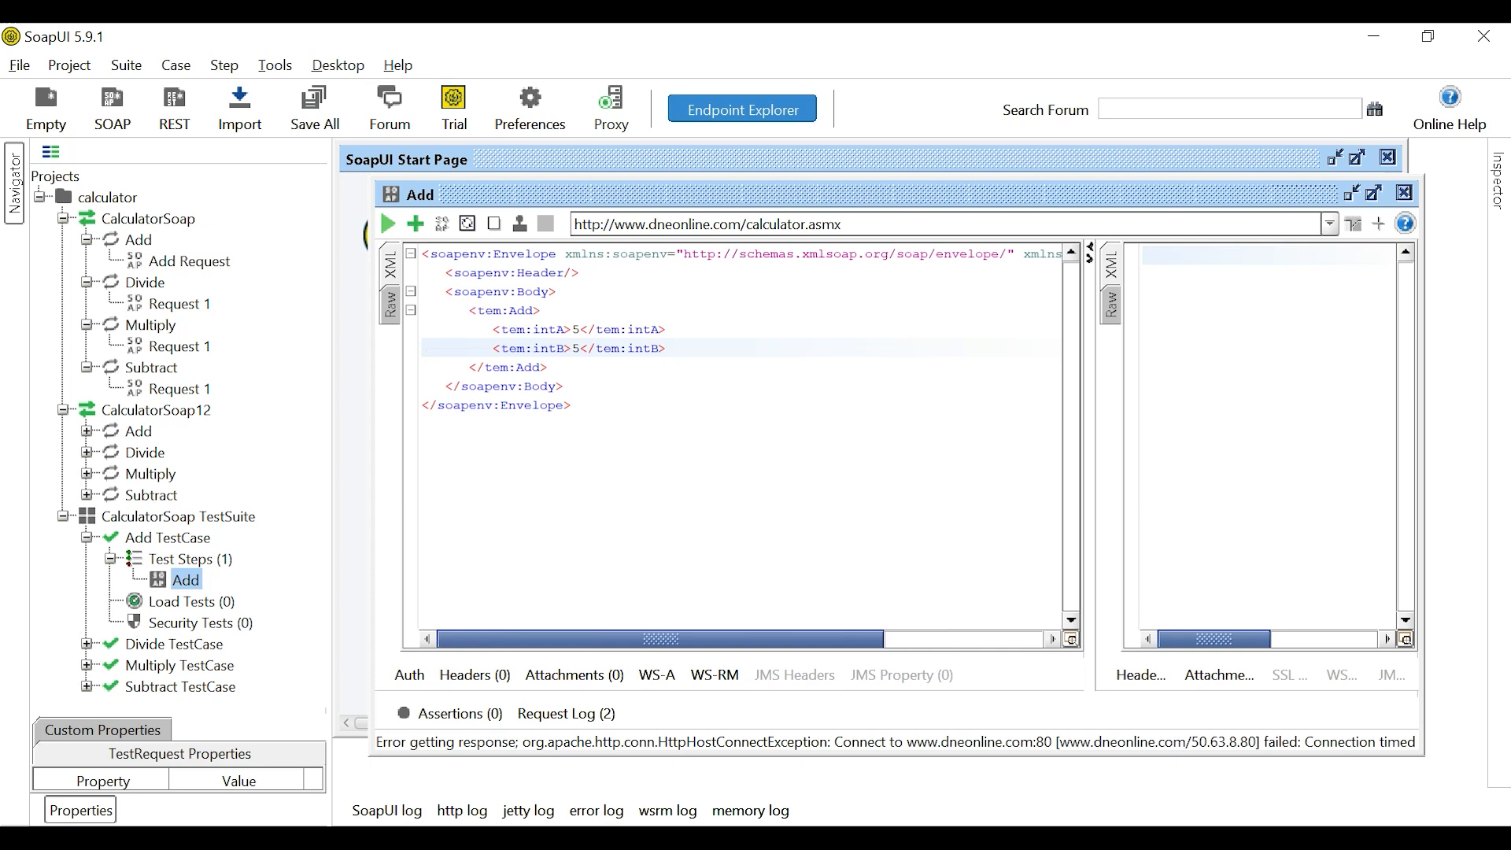
Open Add TestCase, return to its Add test step, submit the request again and widen the request pane
double_click(196, 565)
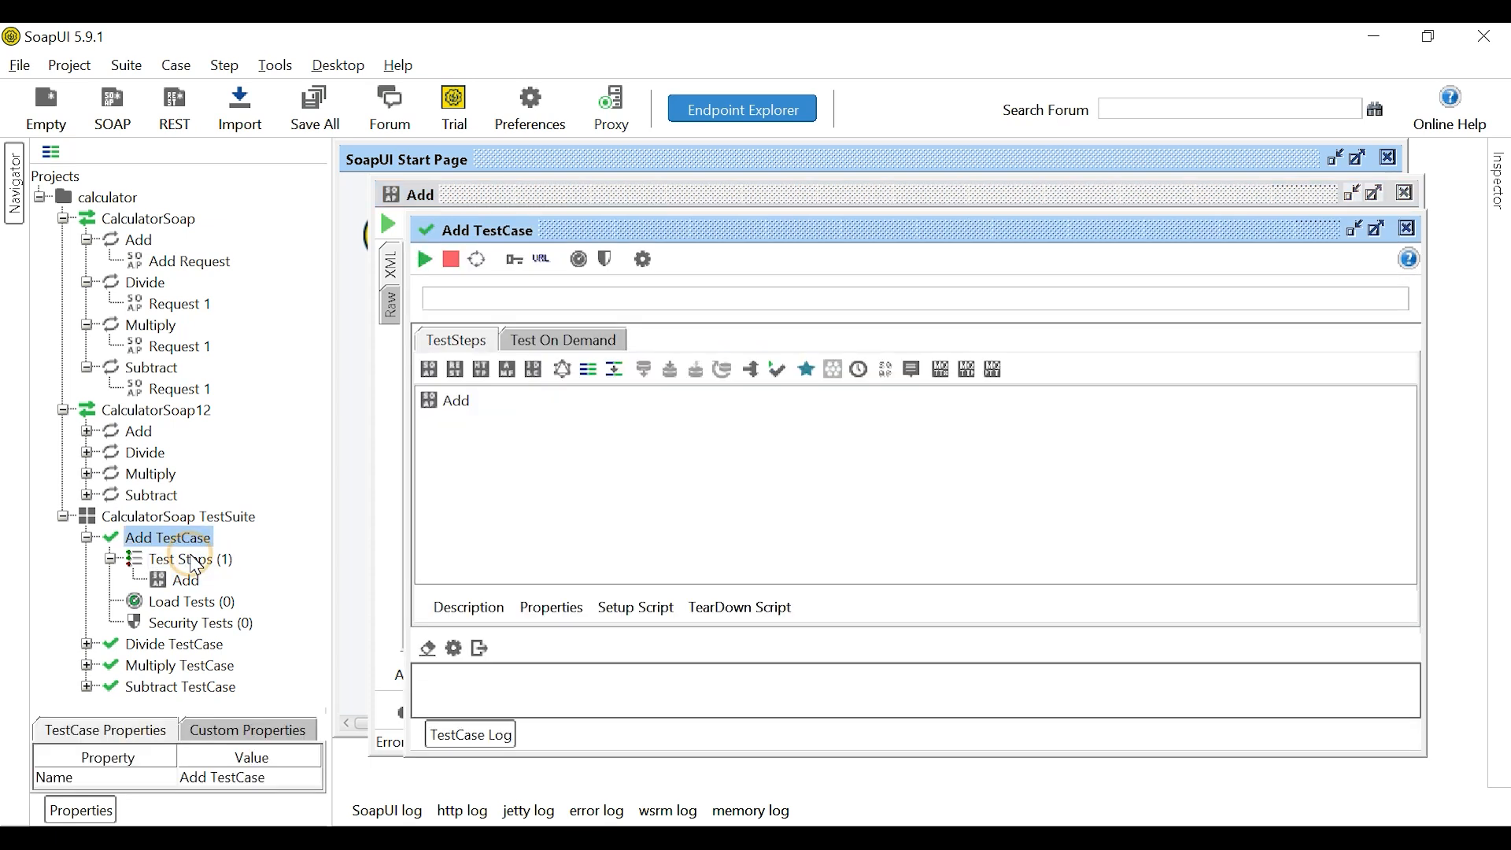
double_click(167, 521)
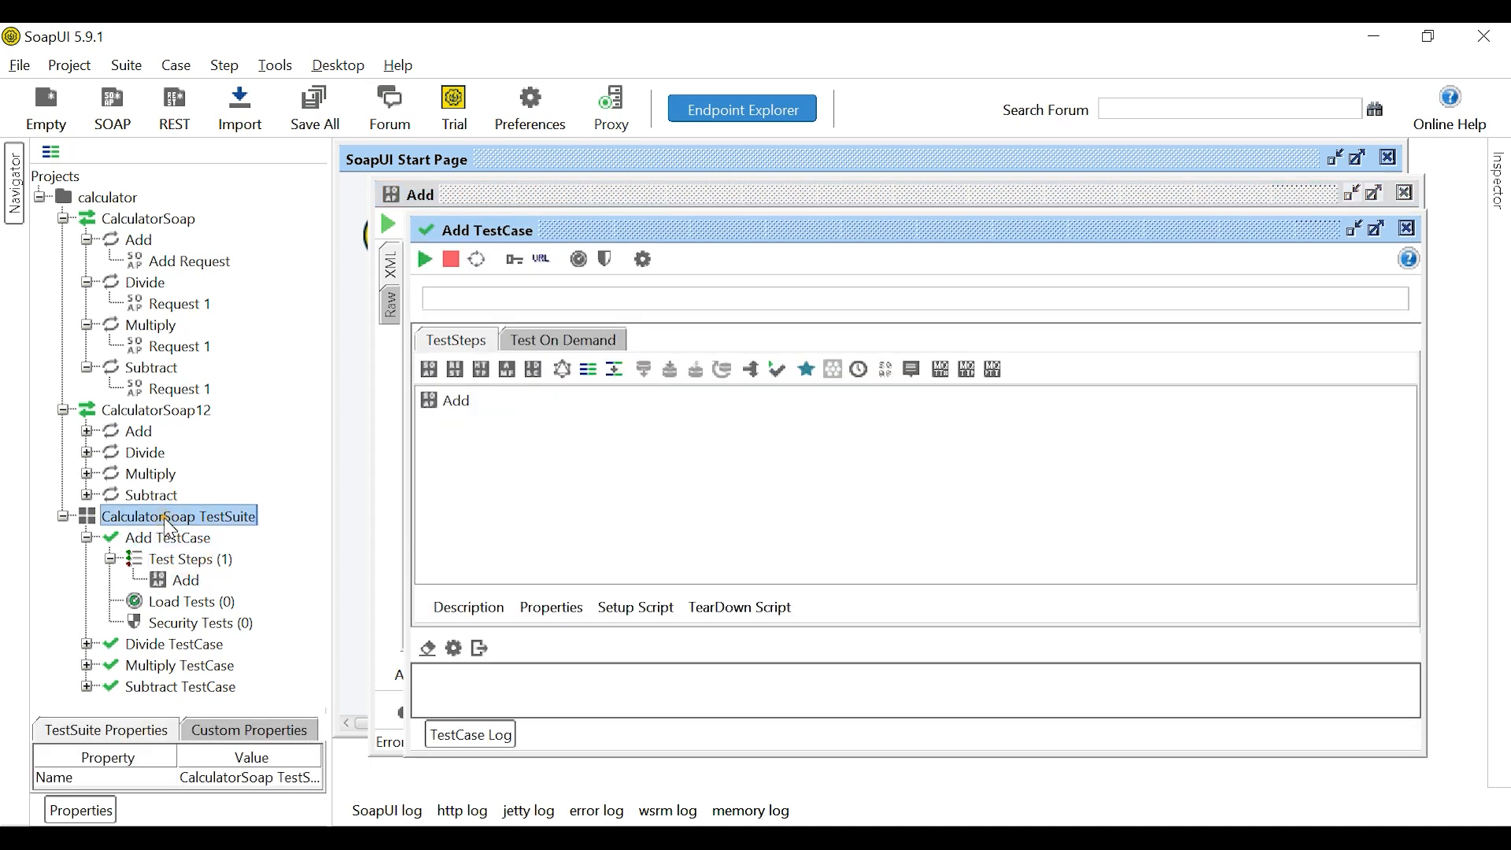
double_click(184, 565)
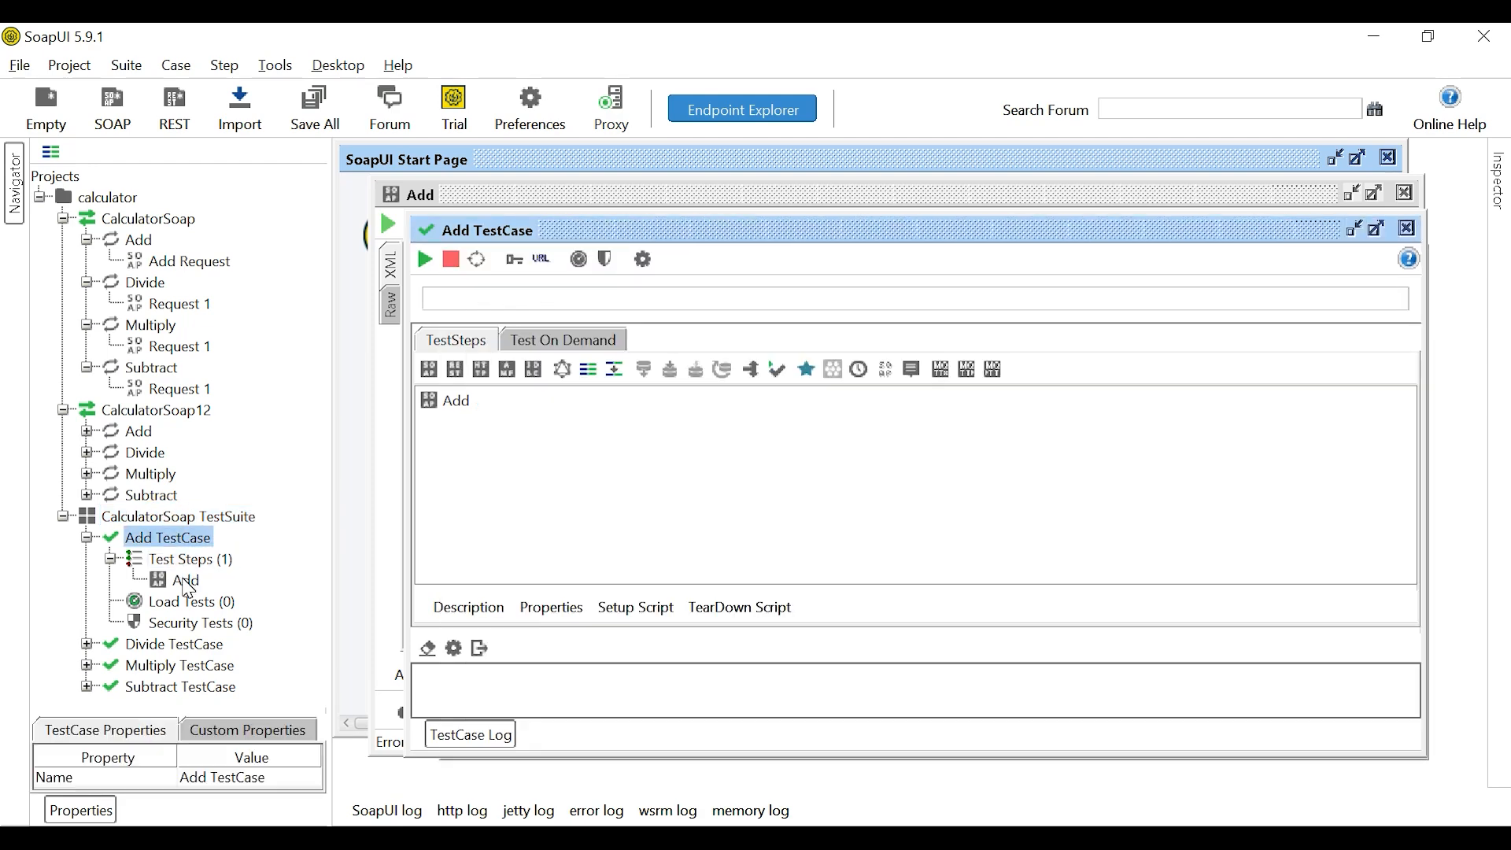
double_click(187, 584)
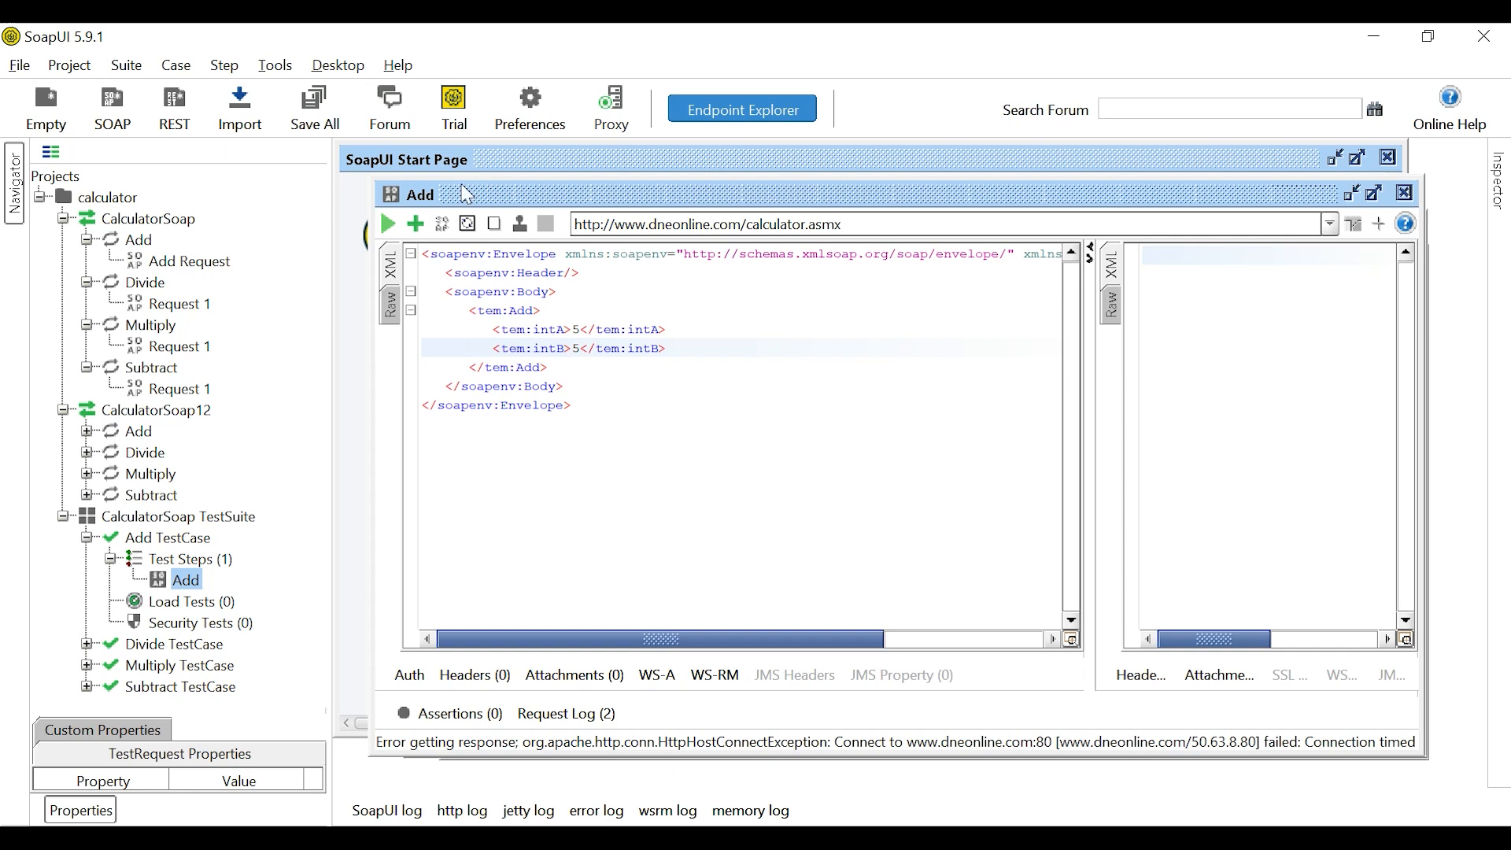
click(390, 227)
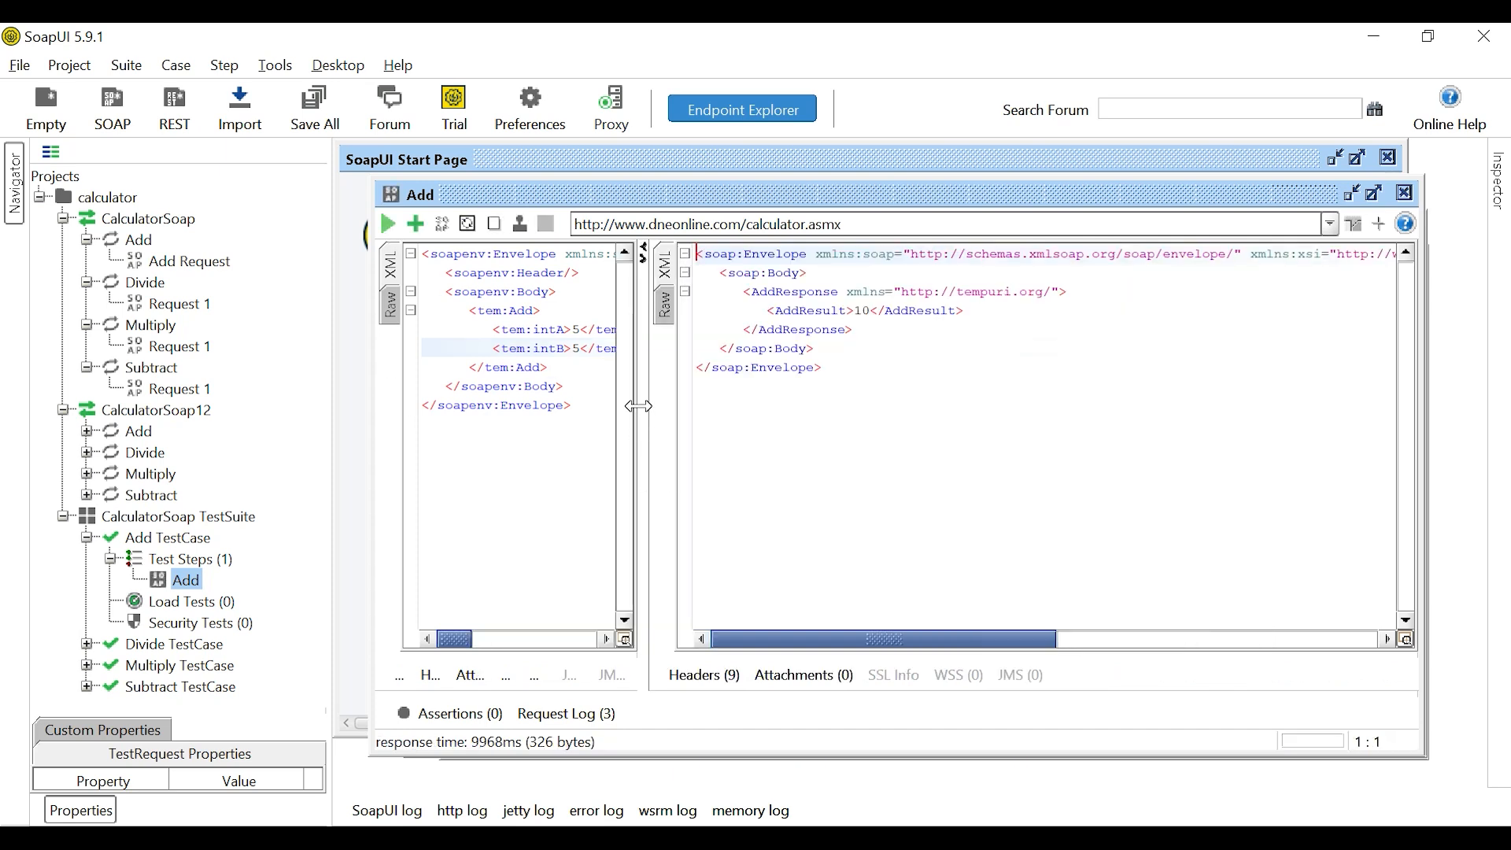
drag(639, 406, 743, 406)
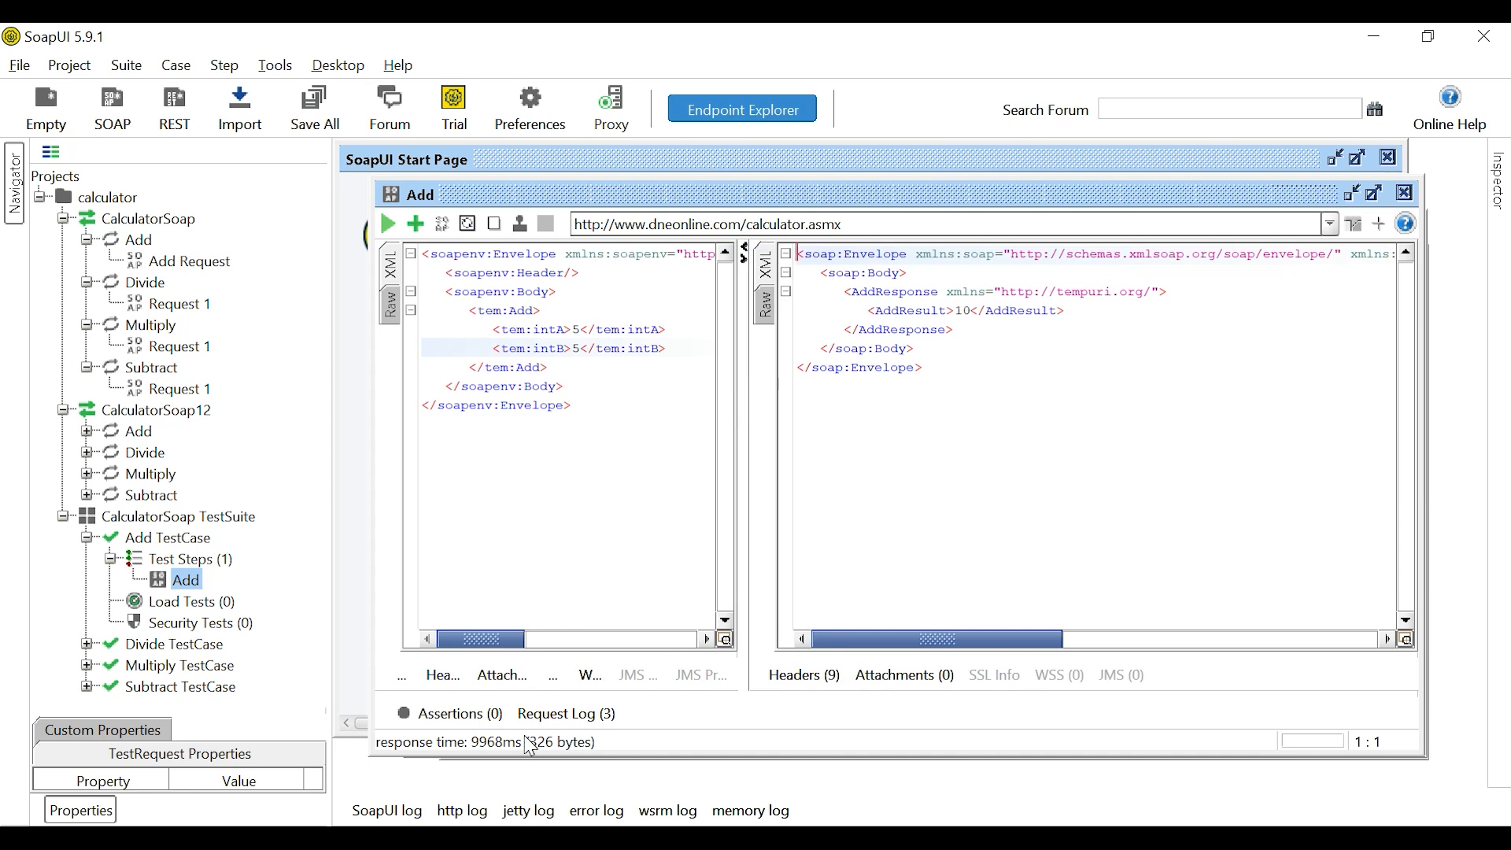
Add a Contains assertion with the content 10 to the Add test step
click(458, 714)
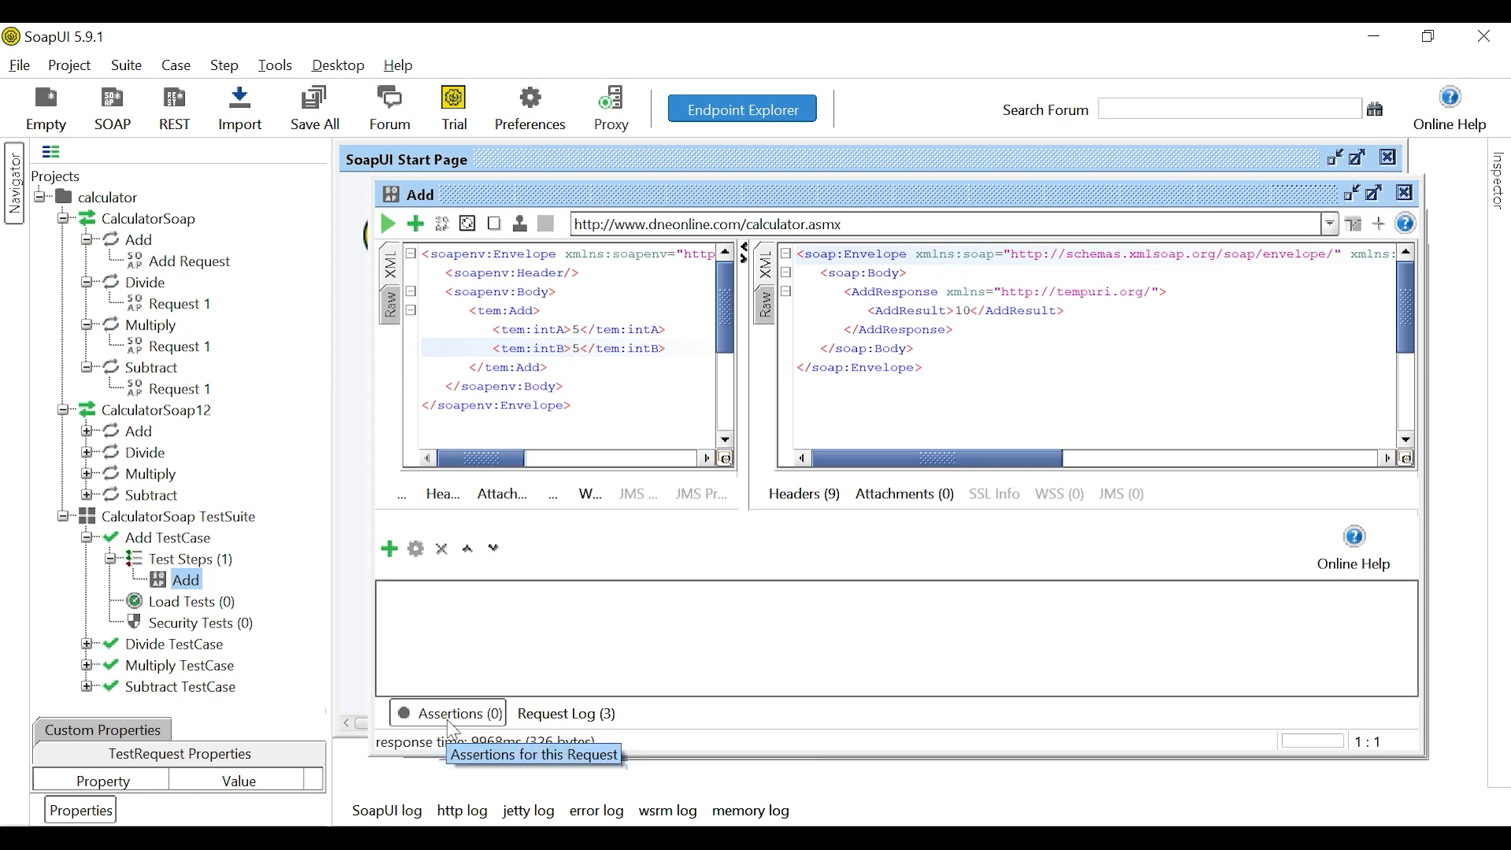
click(391, 551)
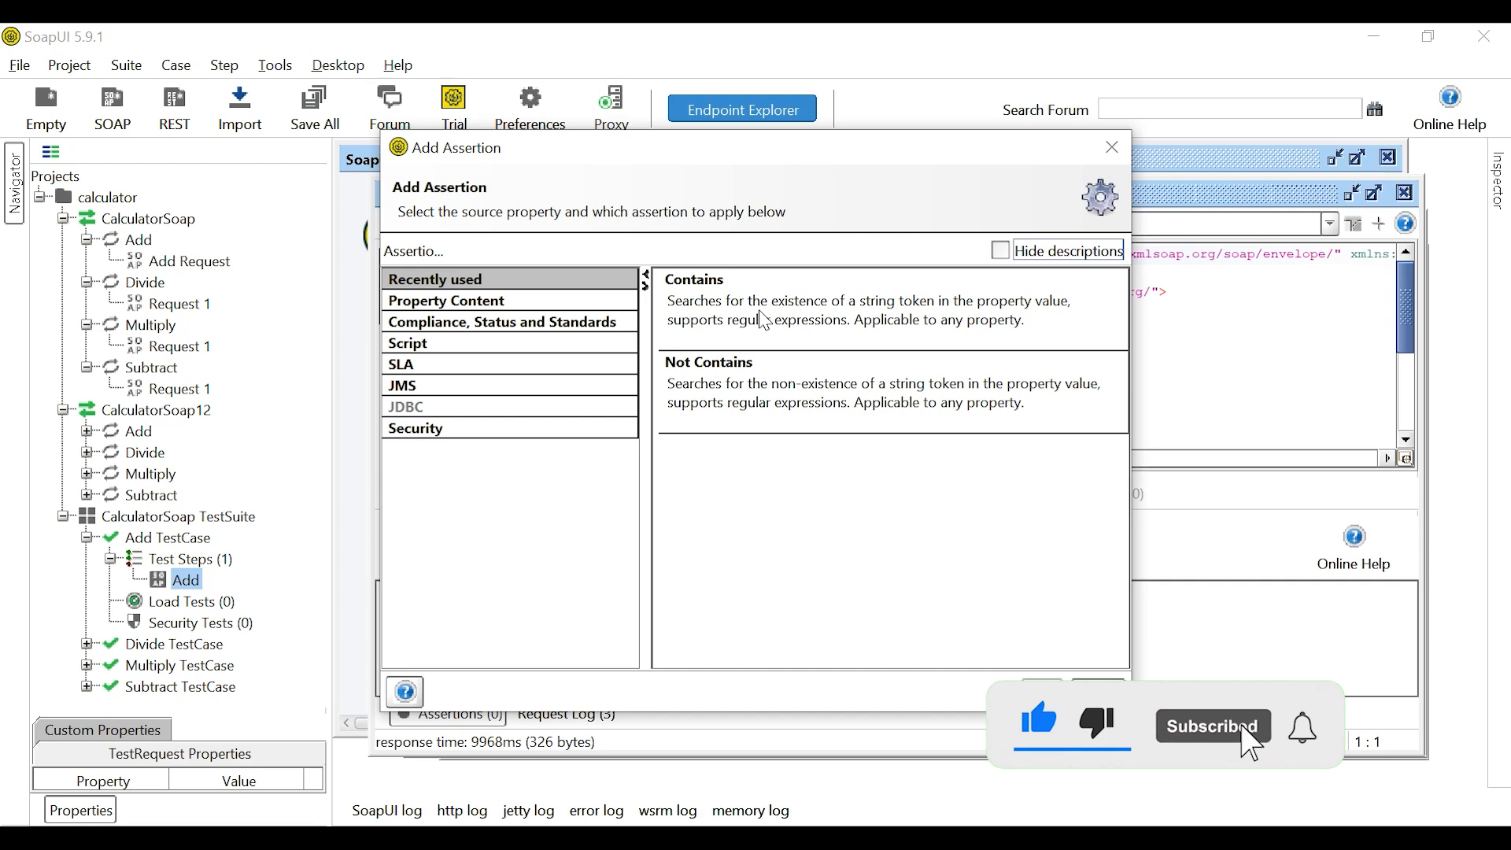
click(721, 302)
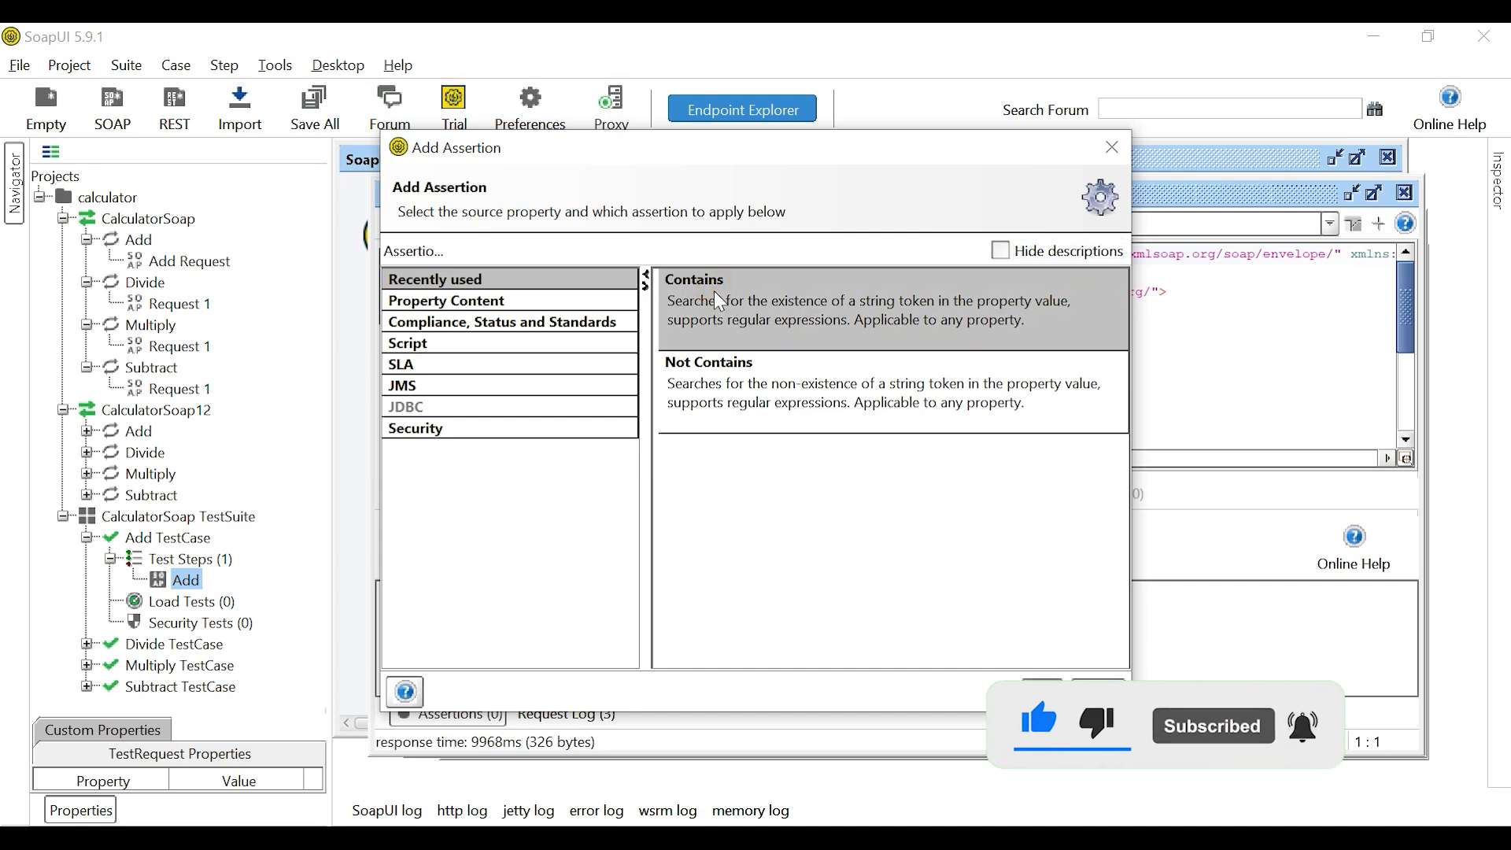
double_click(721, 301)
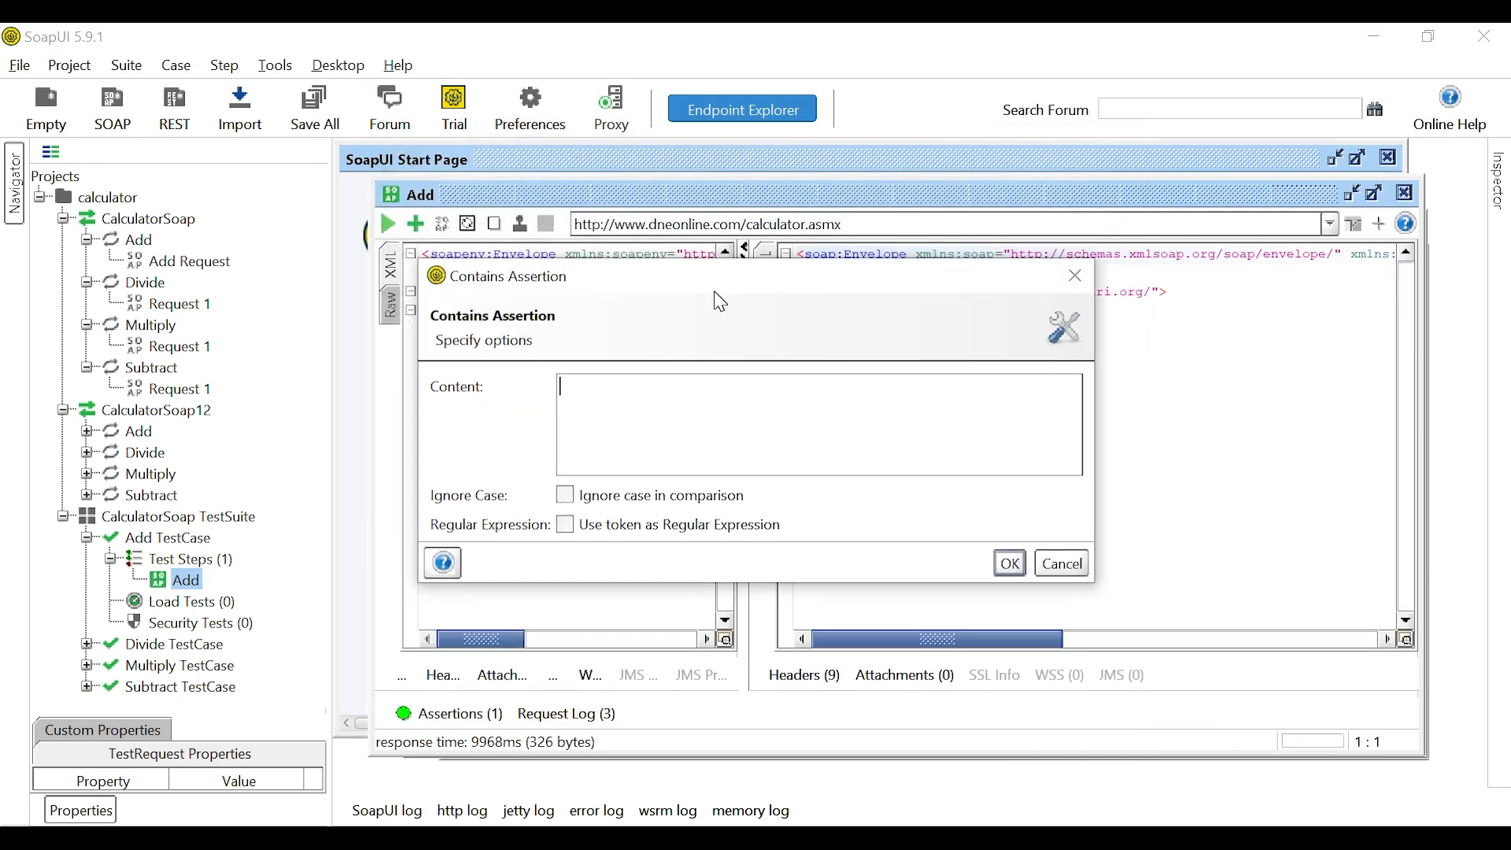
click(645, 401)
text(10)
click(1009, 564)
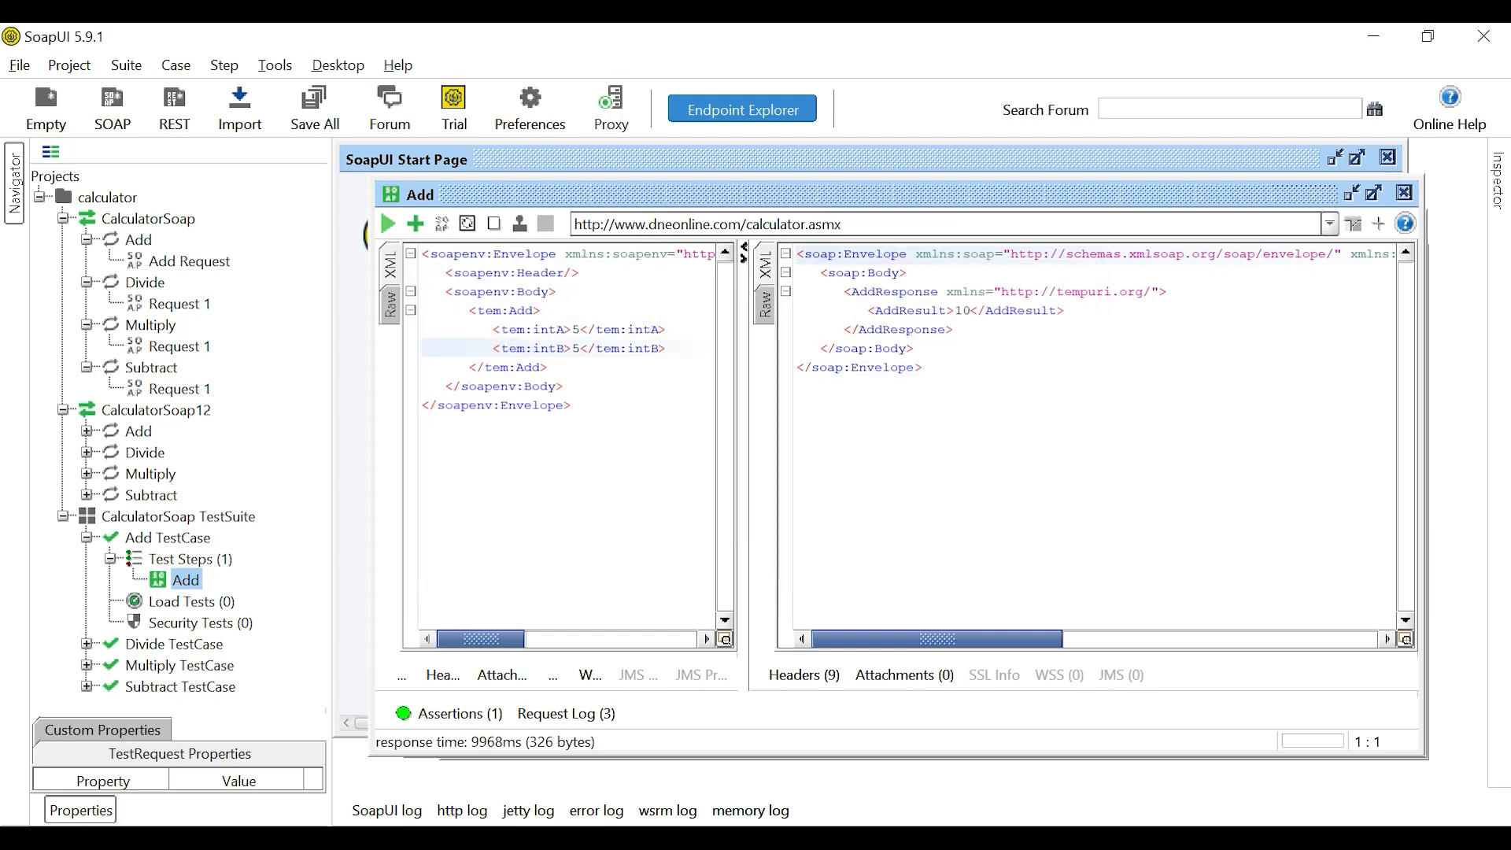
Check the Contains assertion's status, resubmit the Add request and check the status again
click(479, 728)
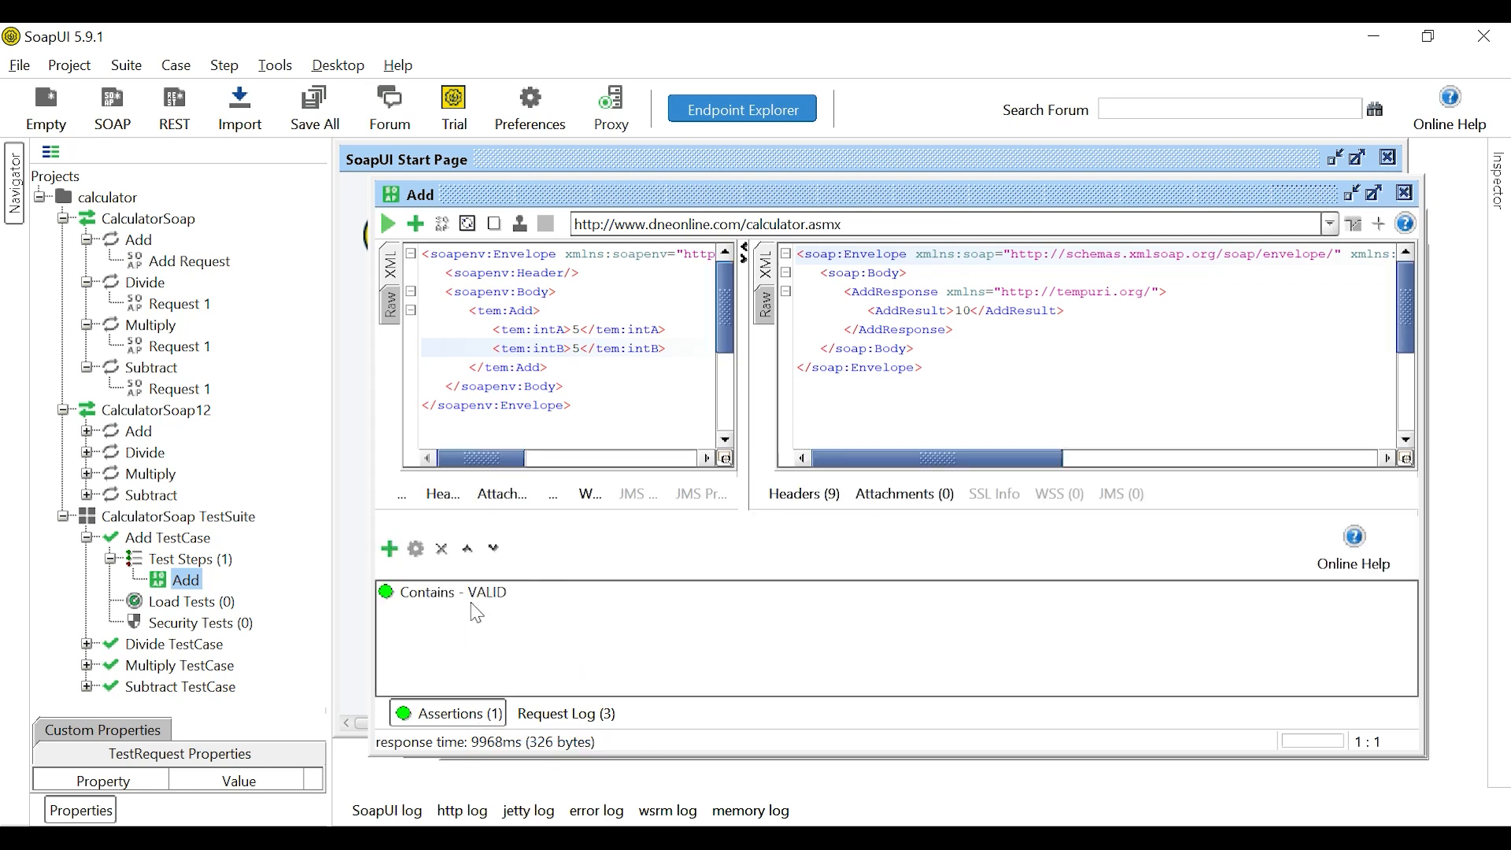
click(390, 228)
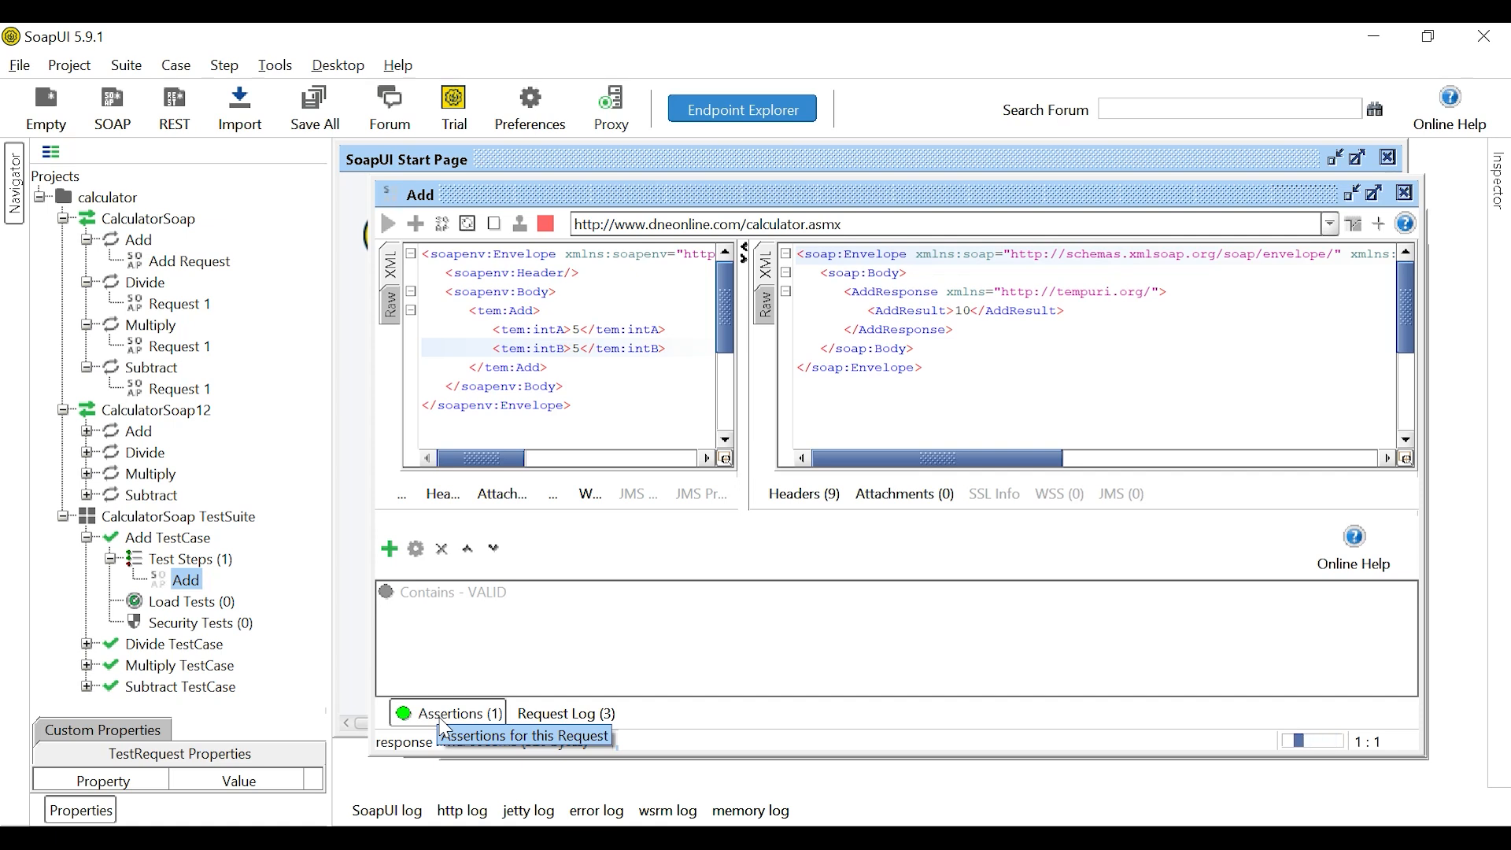
click(467, 716)
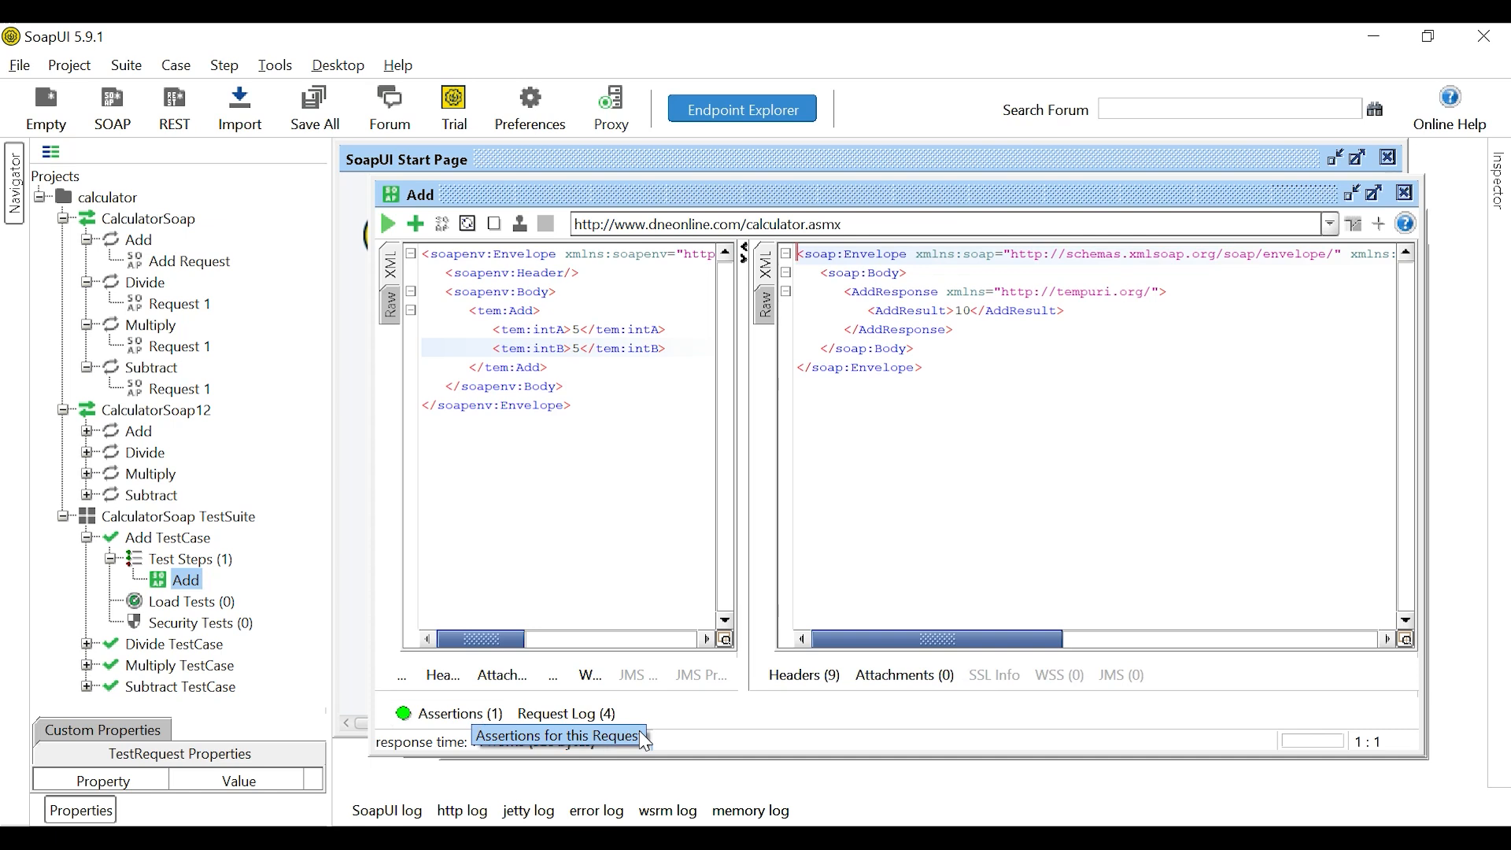
click(452, 714)
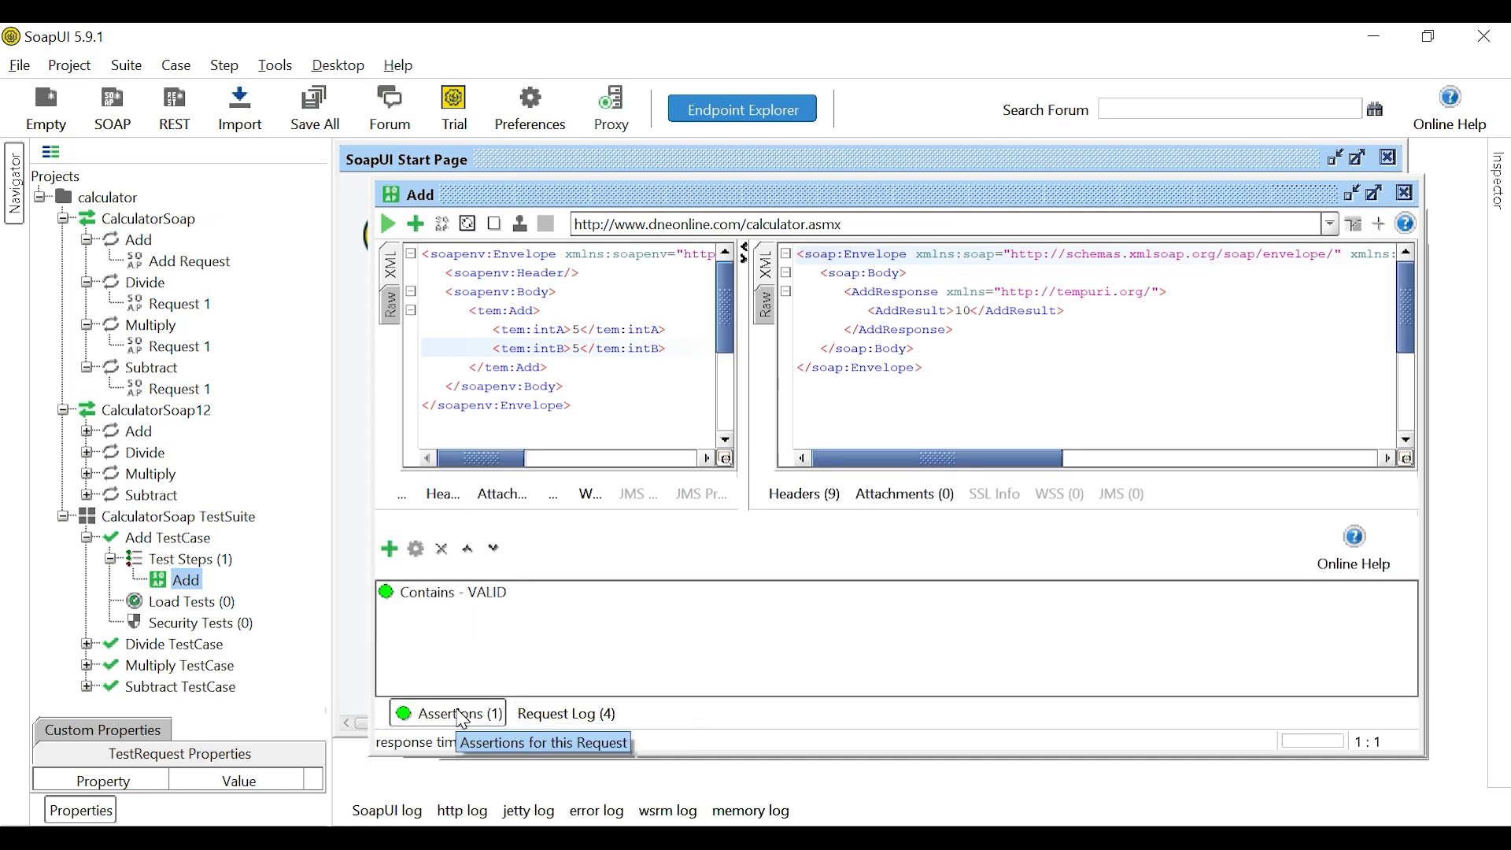
Set the Contains assertion's content to 5 and resubmit the Add request
click(434, 595)
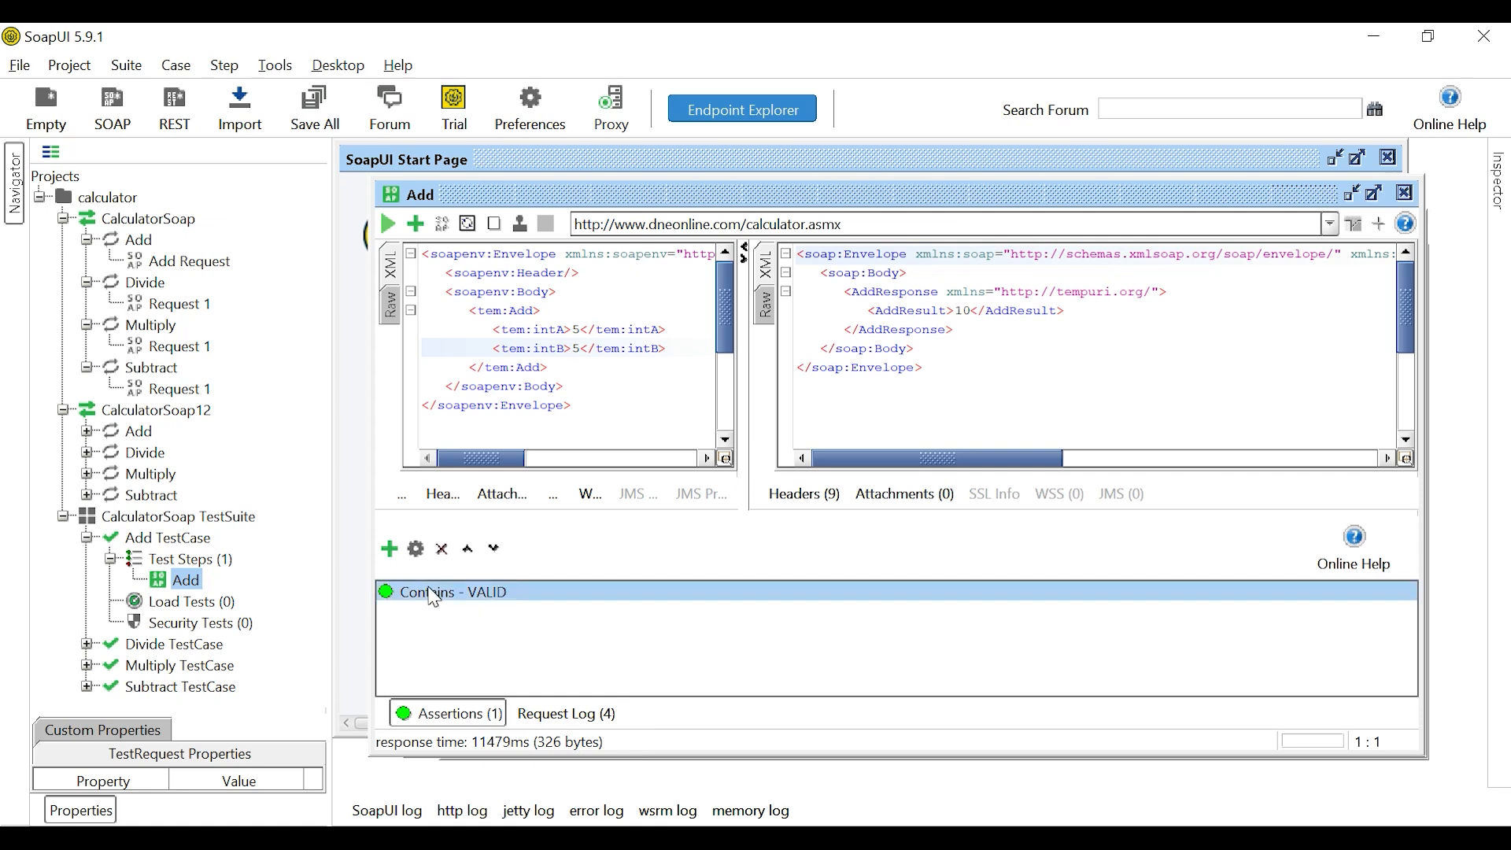
double_click(433, 596)
click(655, 403)
text(5)
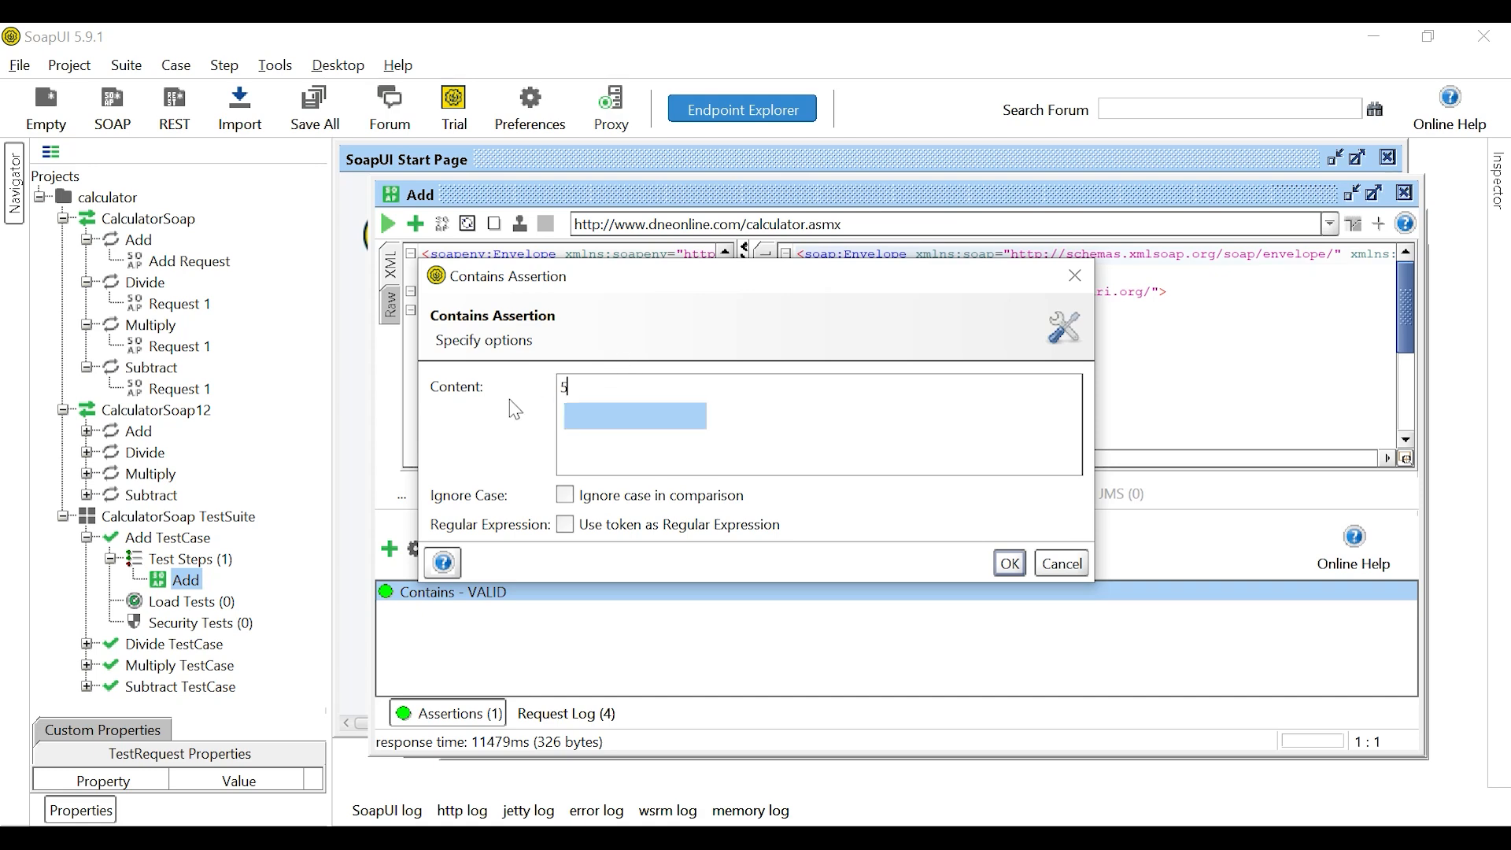
click(1008, 563)
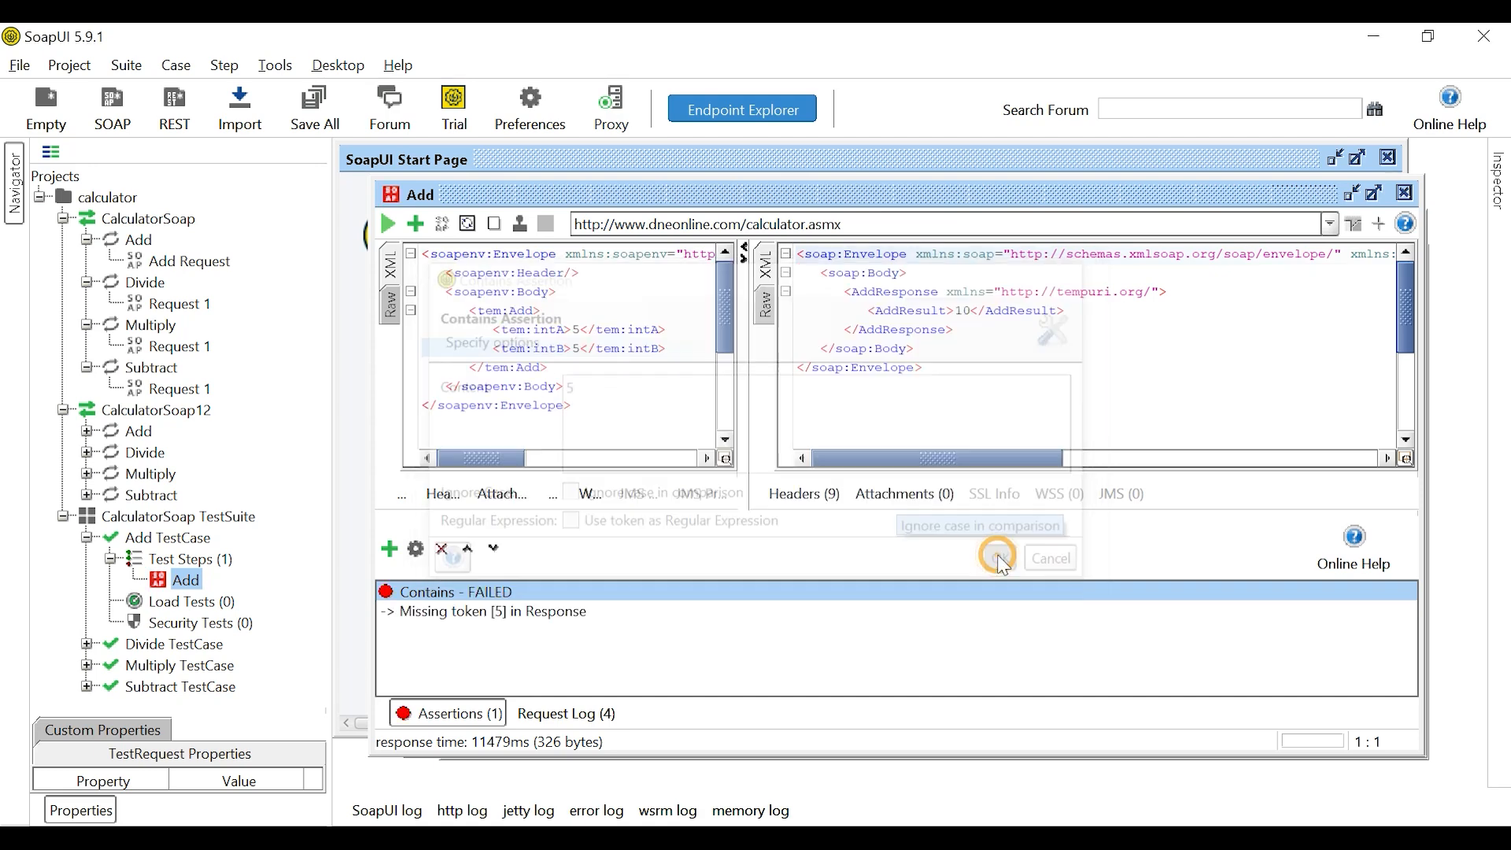
click(388, 225)
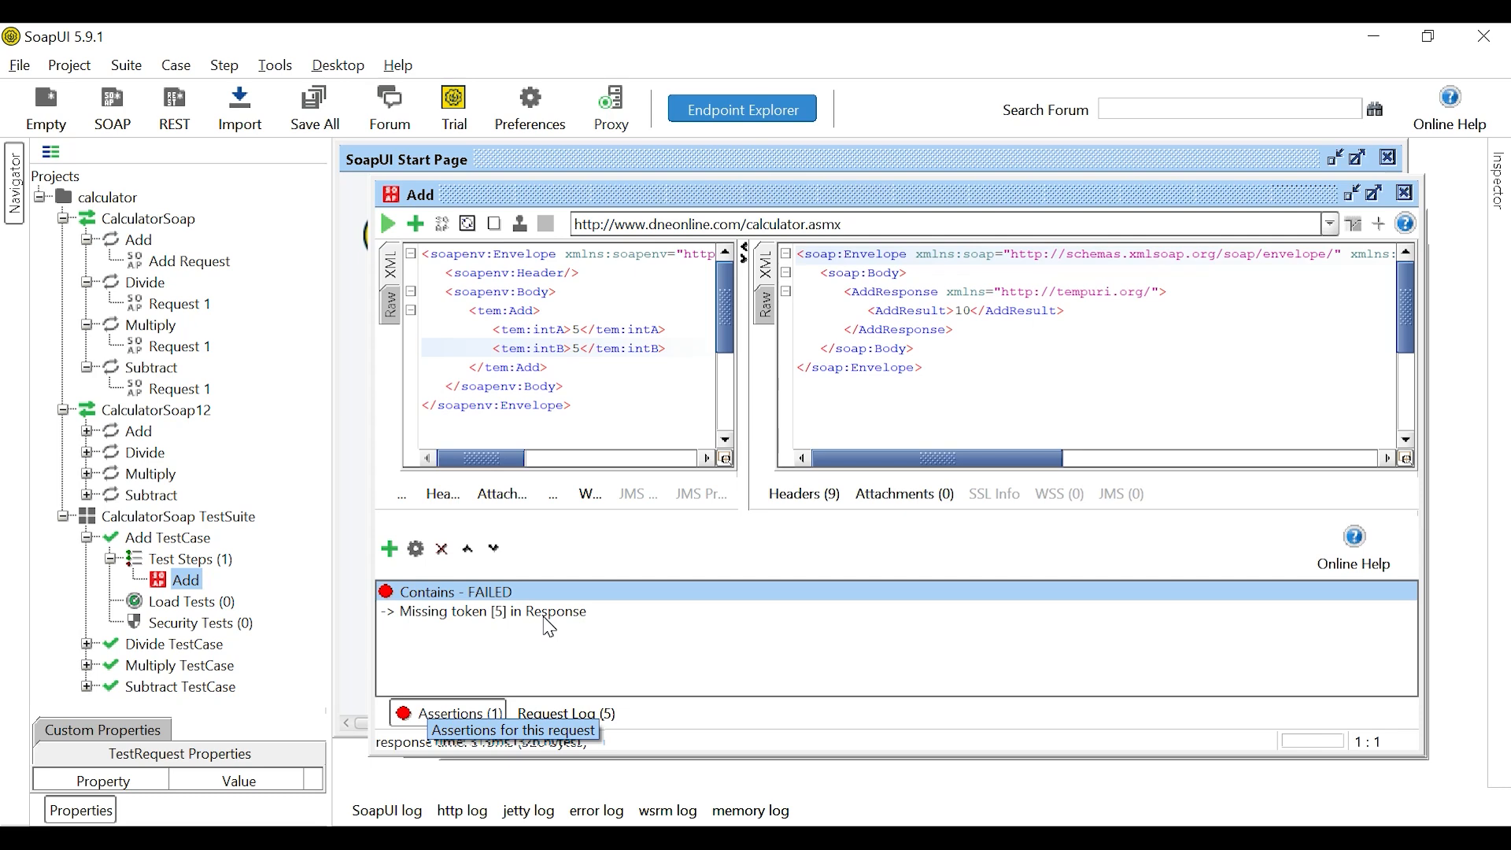
Review the Contains assertion's options, then remove that assertion from the Add test step
double_click(460, 614)
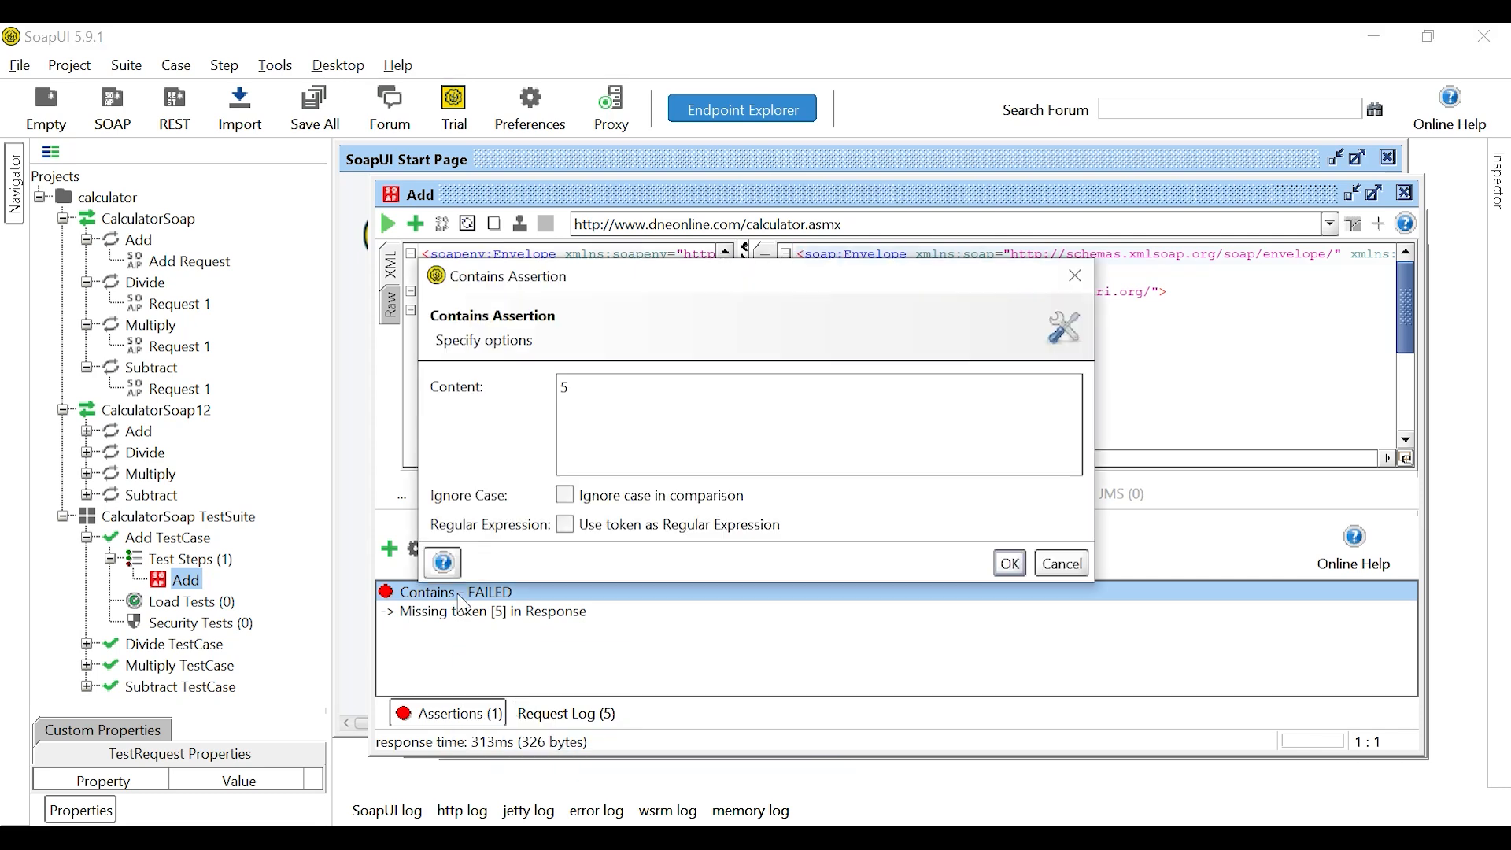
click(1011, 568)
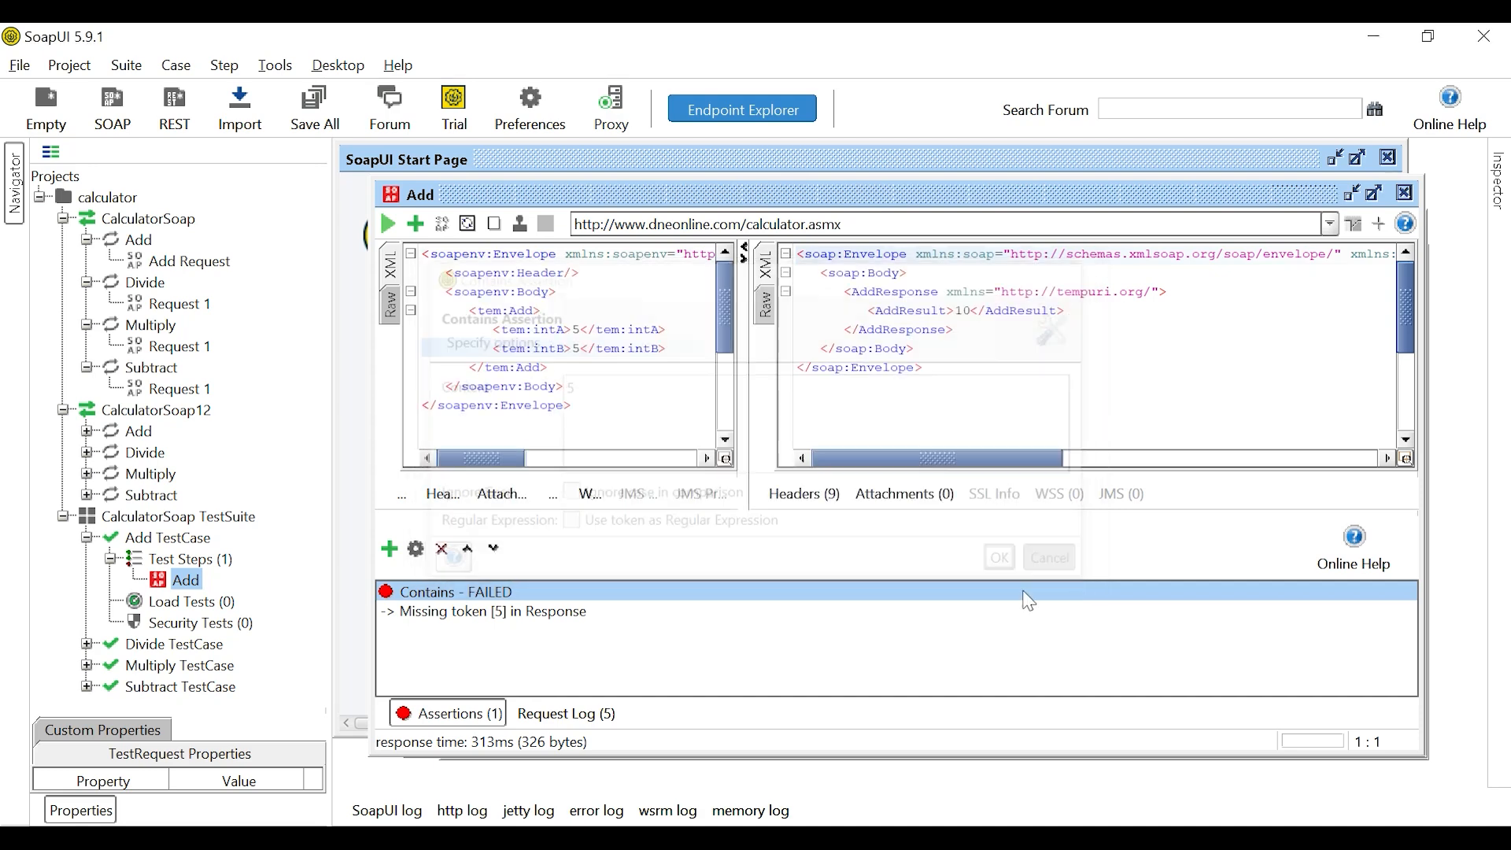
right_click(467, 596)
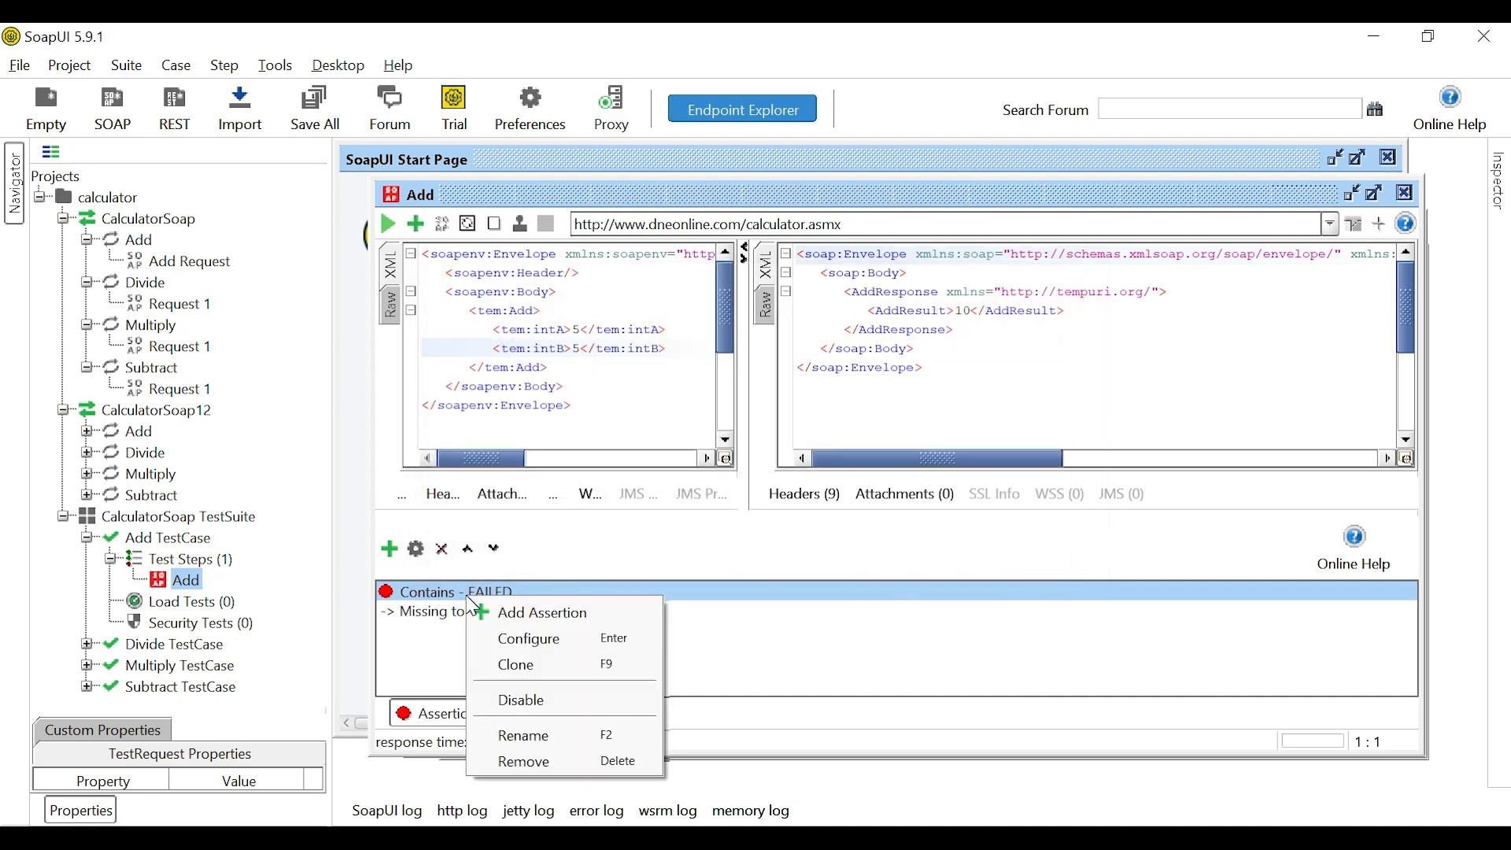
click(522, 763)
click(693, 470)
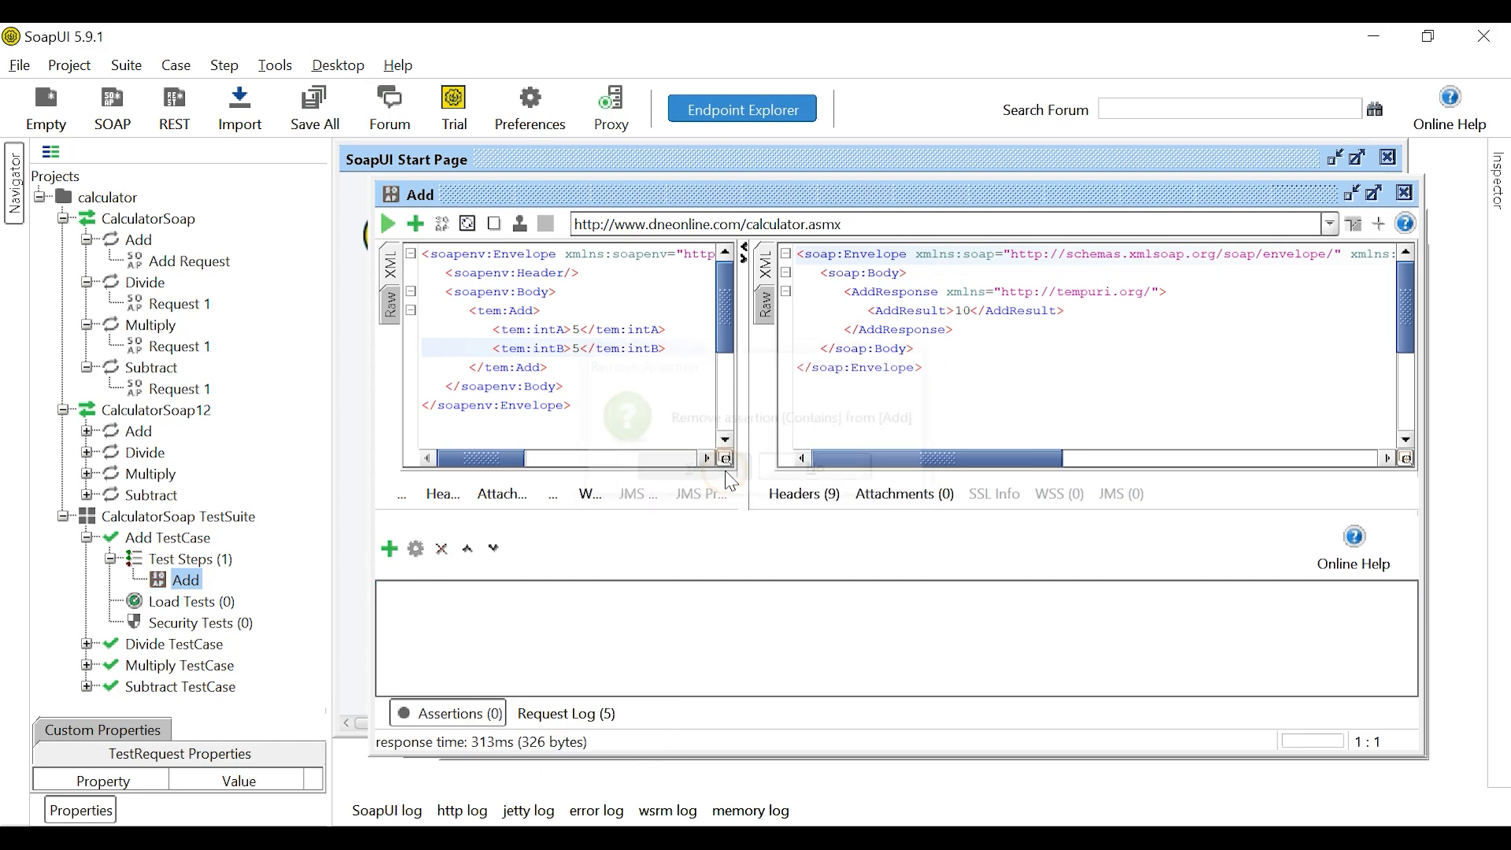
Add a Not Contains assertion with the content 5 to the Add test step
click(389, 549)
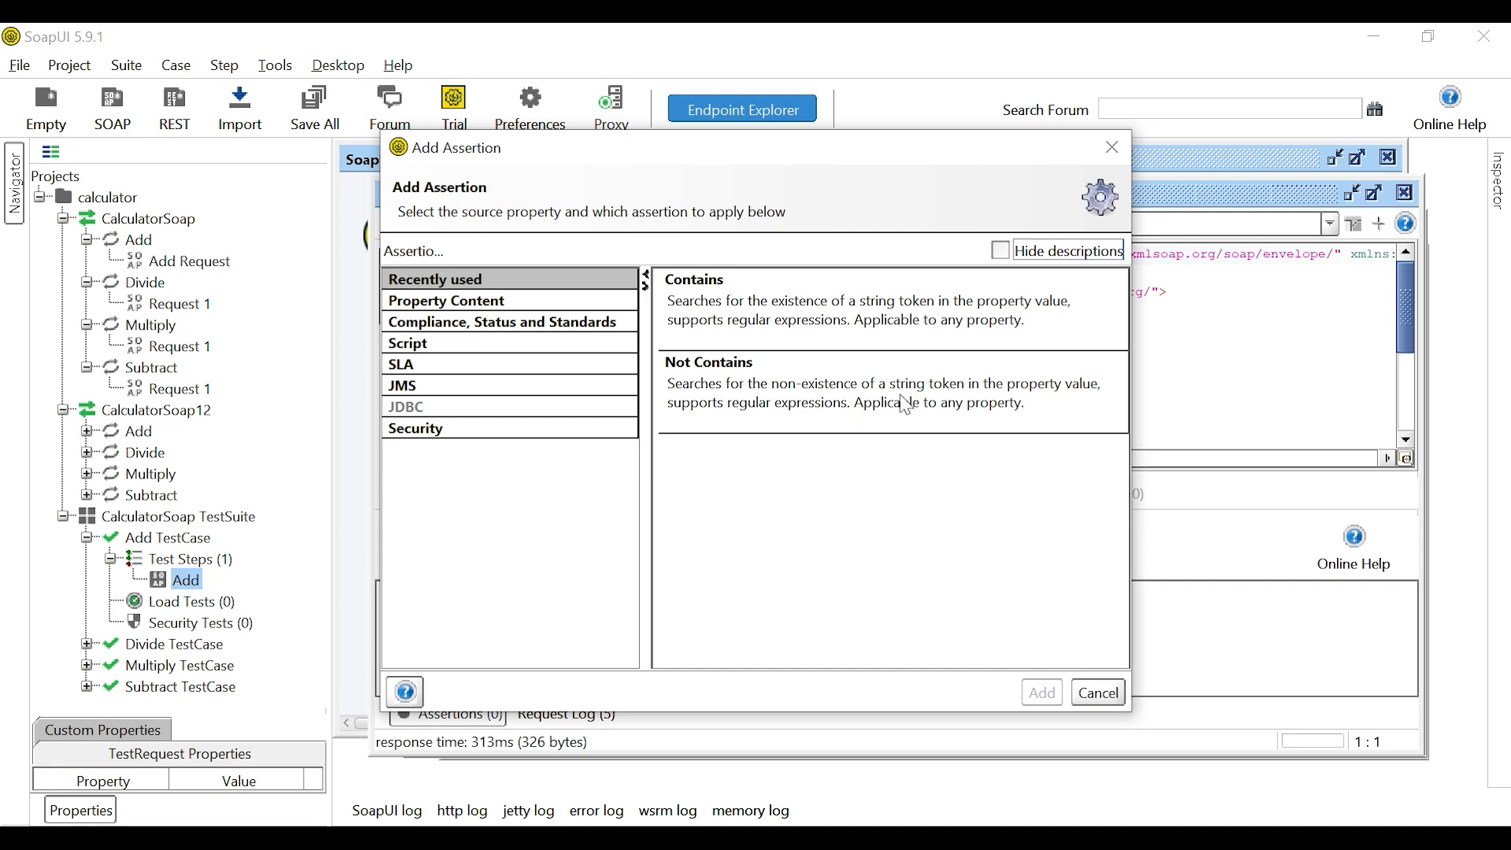
double_click(967, 385)
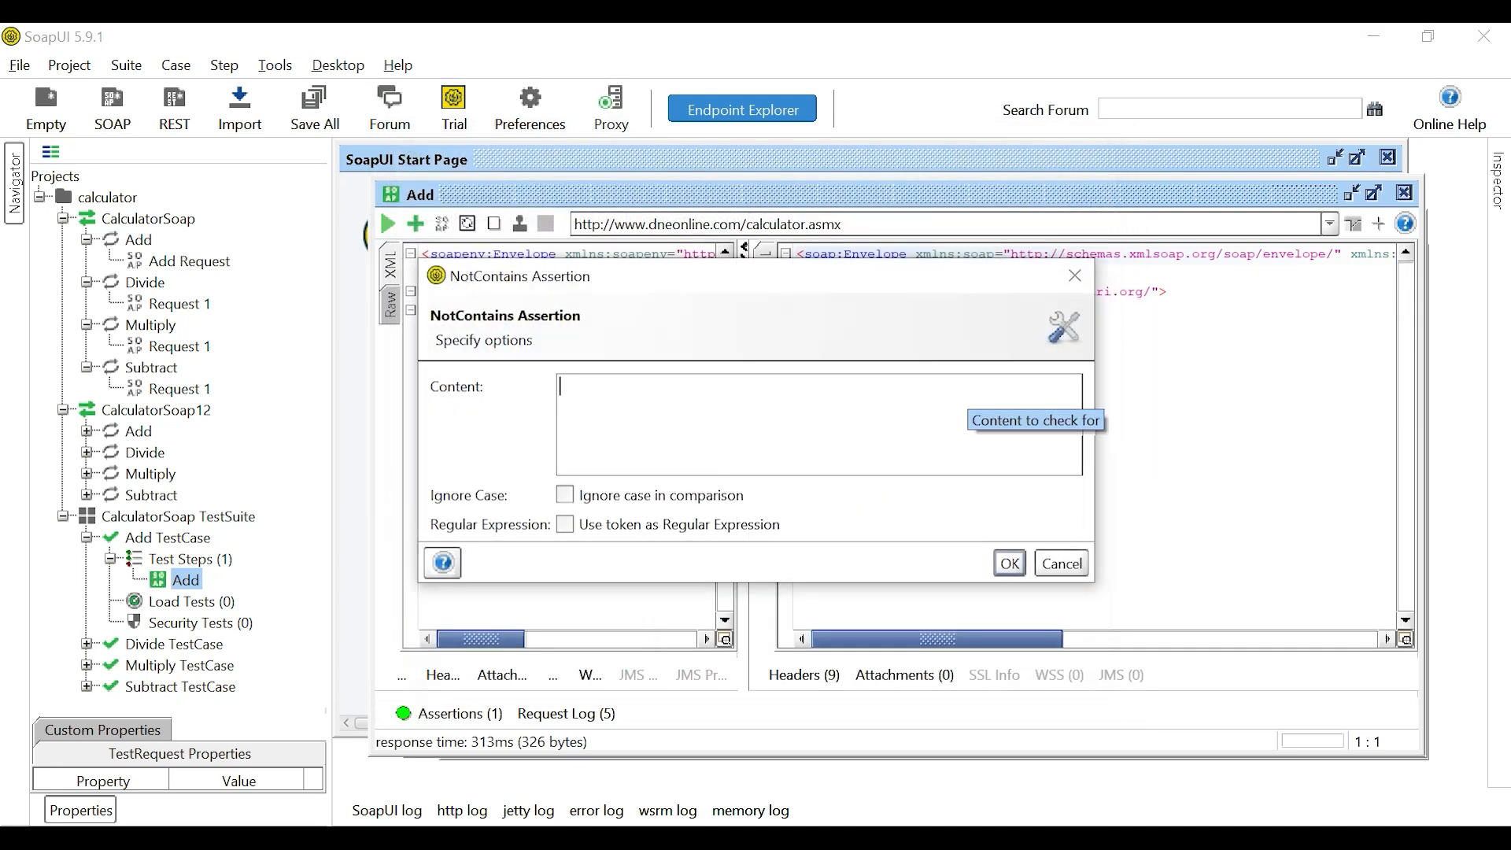
click(664, 417)
text(5)
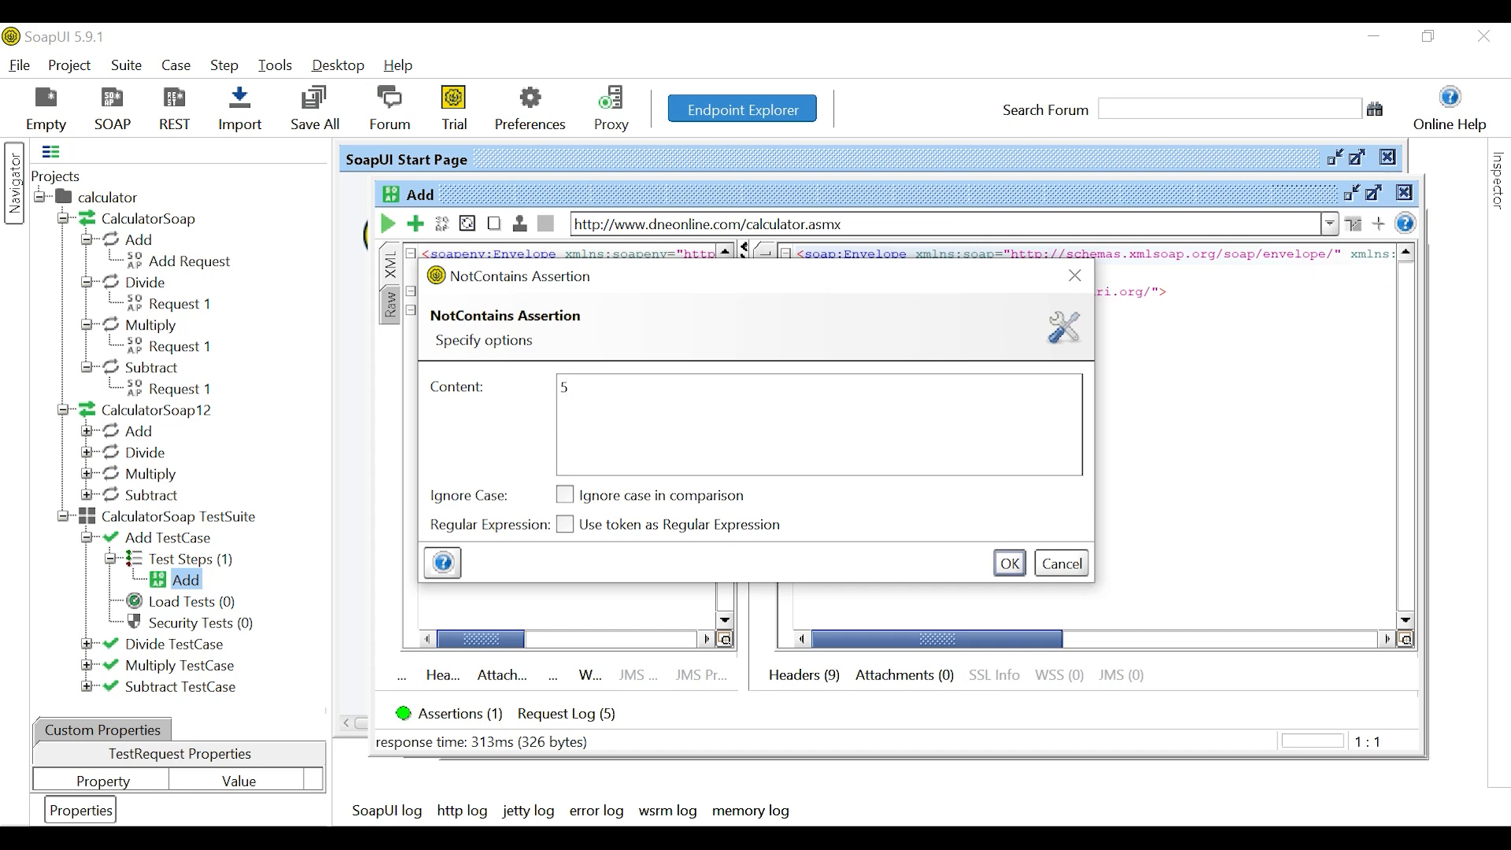
click(1010, 564)
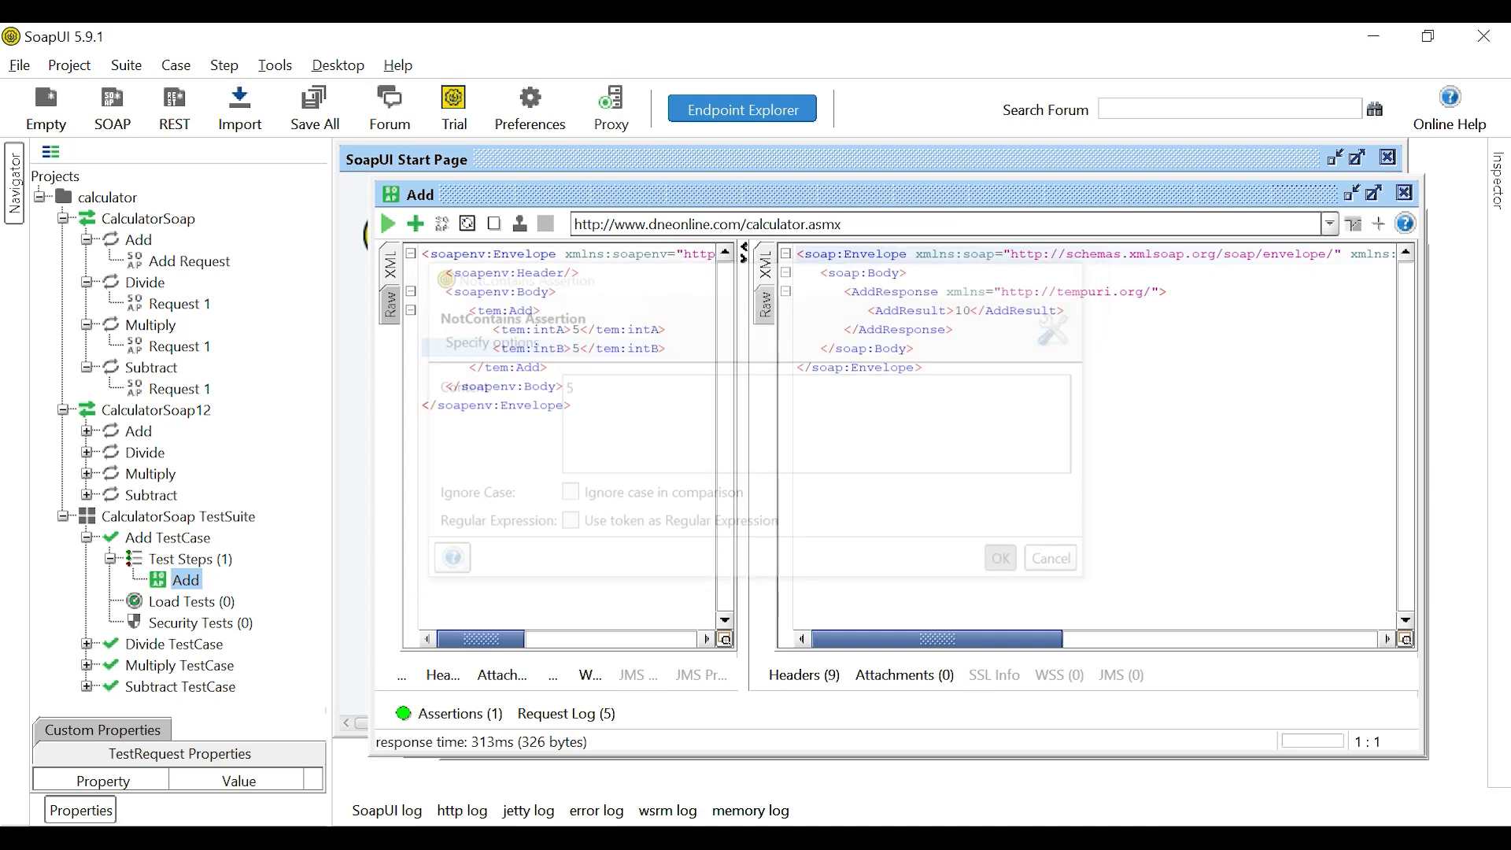
Resubmit the Add request and check the status of the Not Contains assertion
click(388, 224)
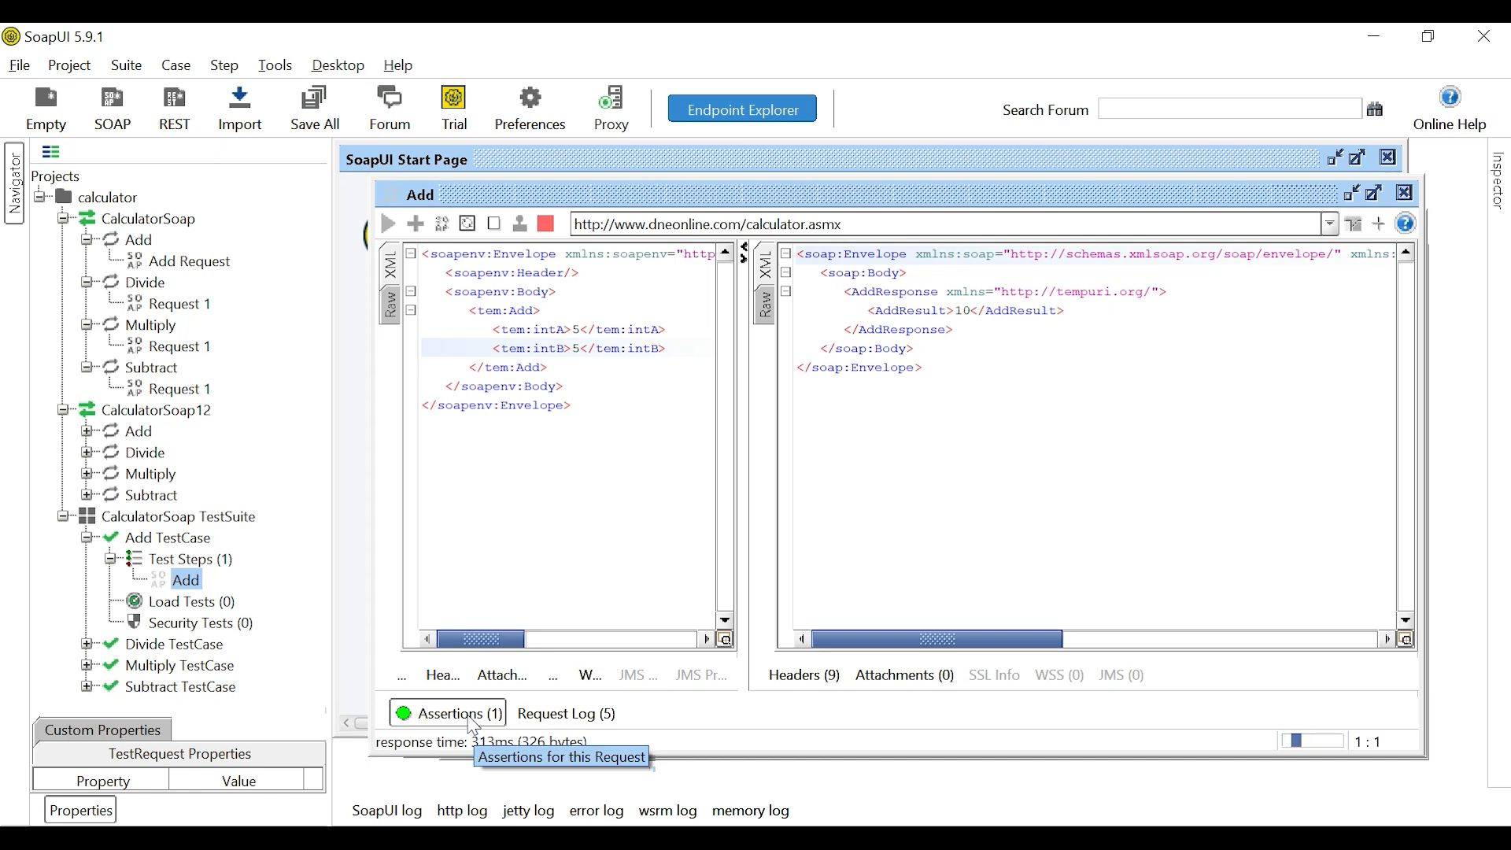
click(471, 718)
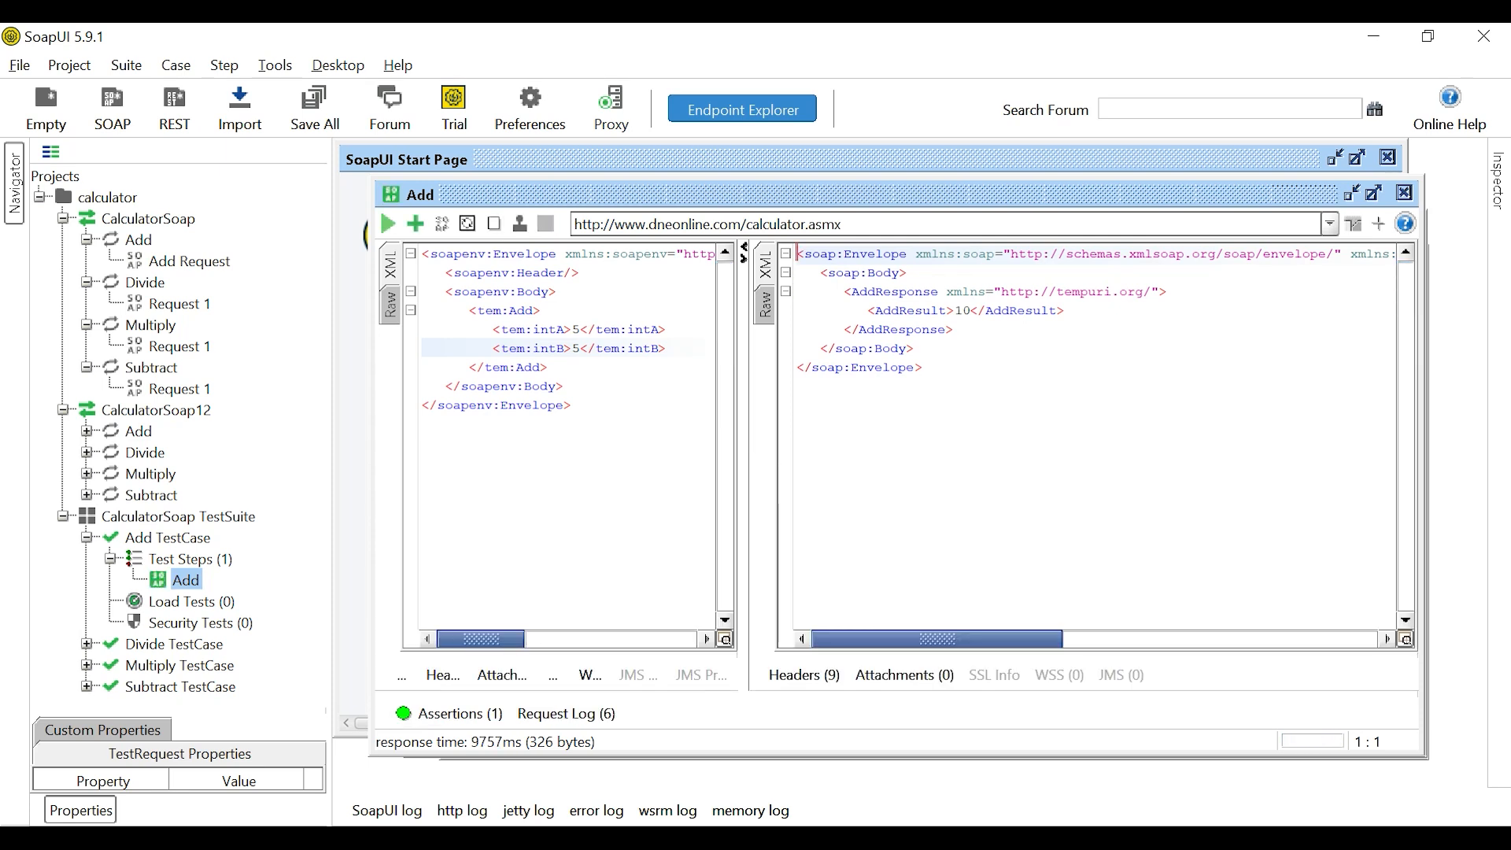
click(477, 717)
Set the Not Contains assertion's content to 10
double_click(481, 602)
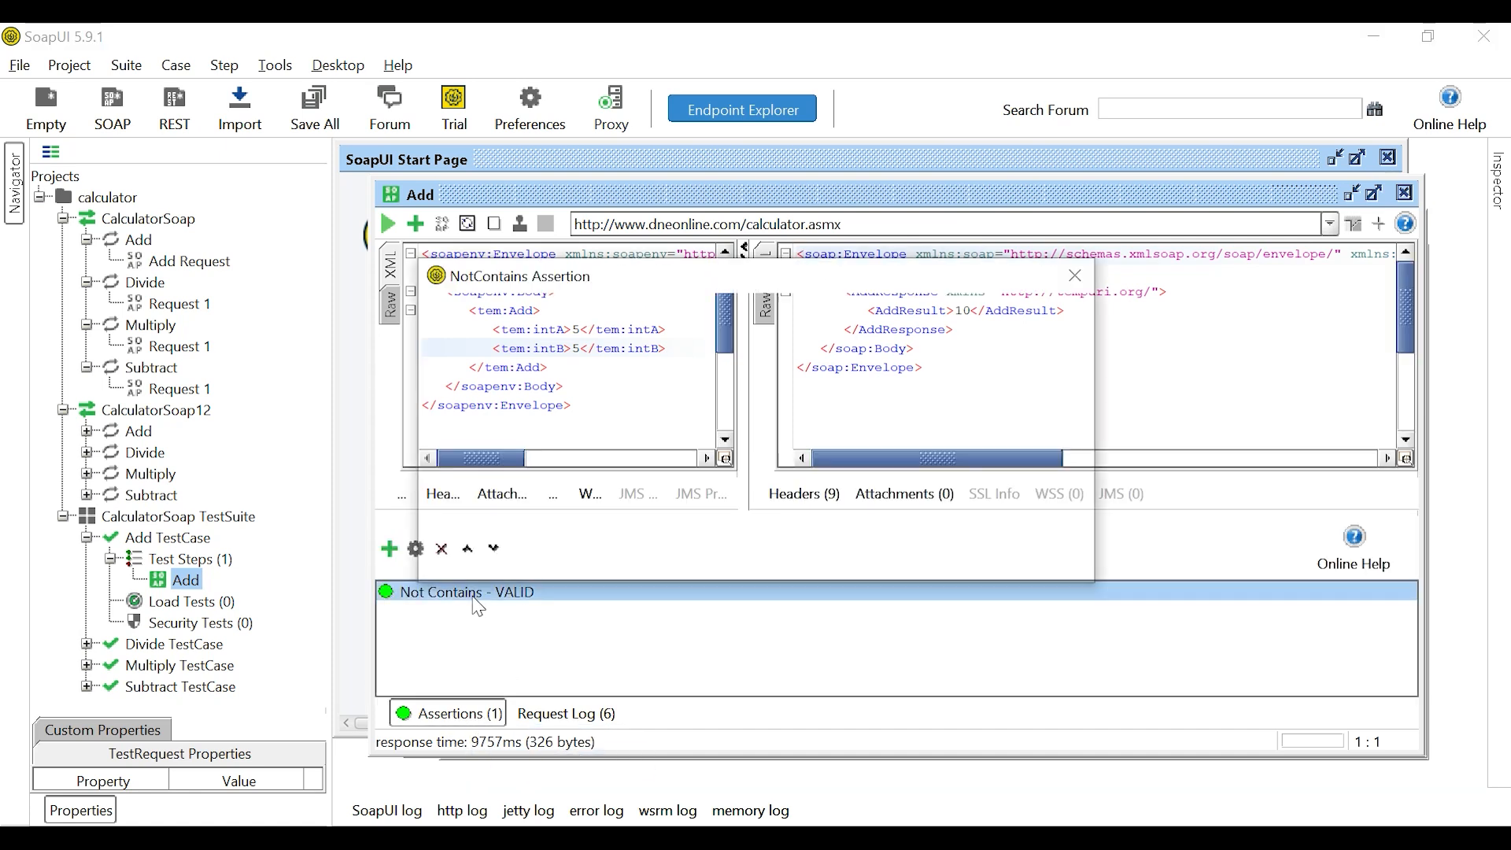
double_click(574, 388)
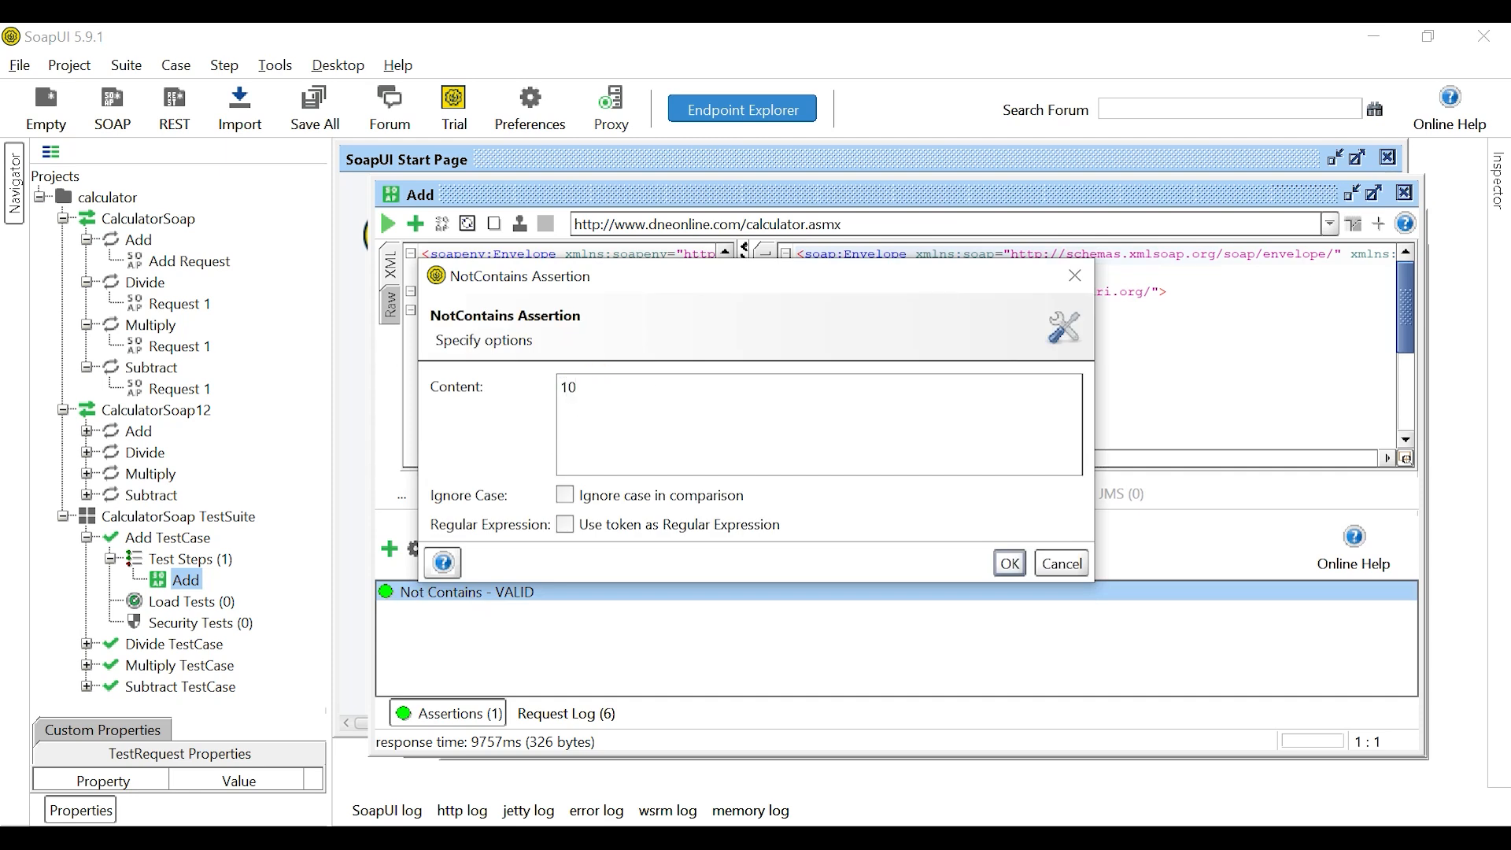
click(1009, 565)
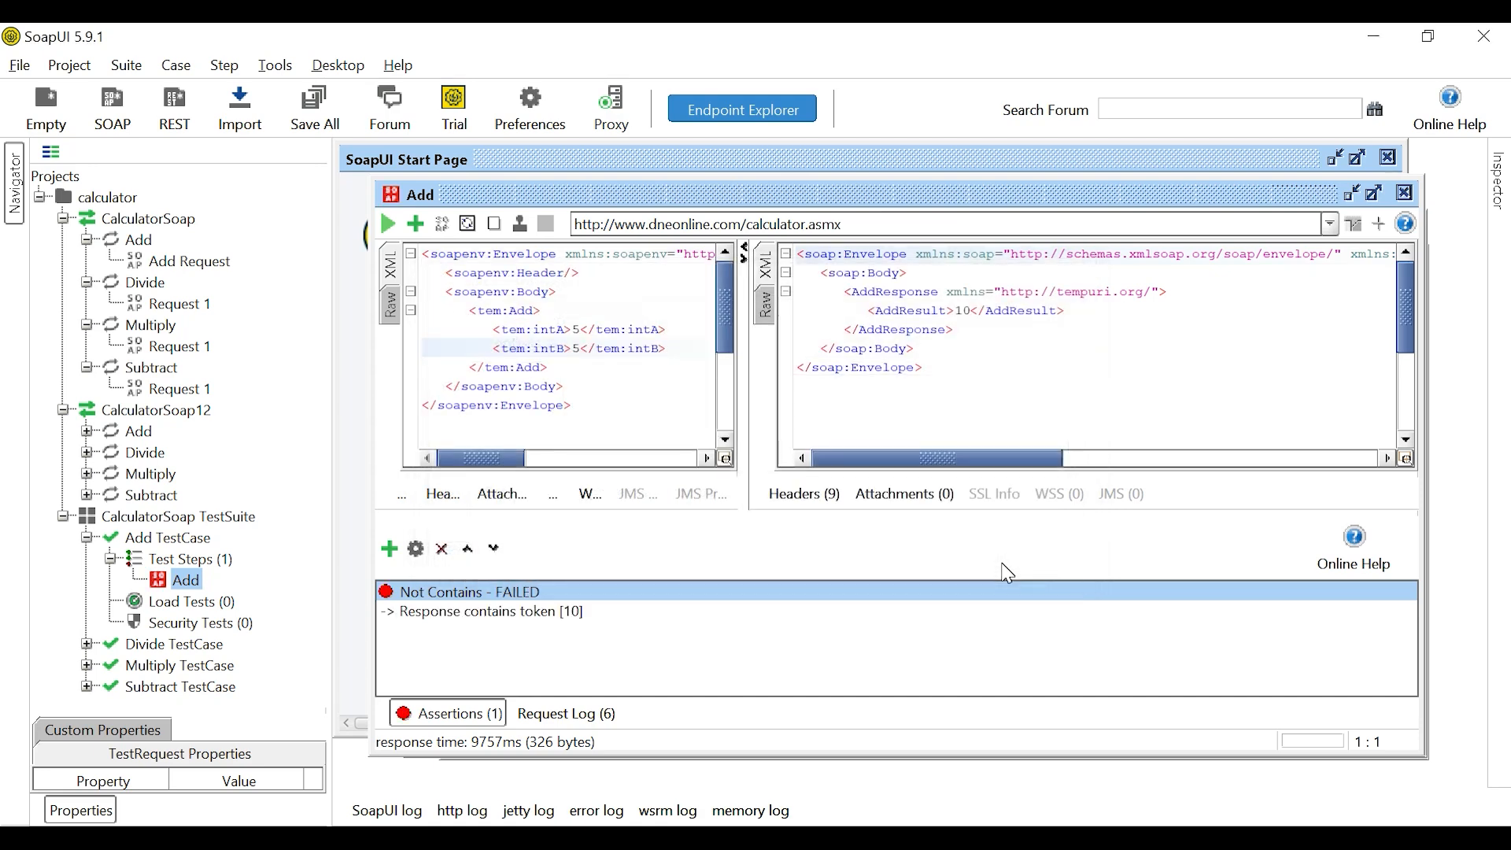